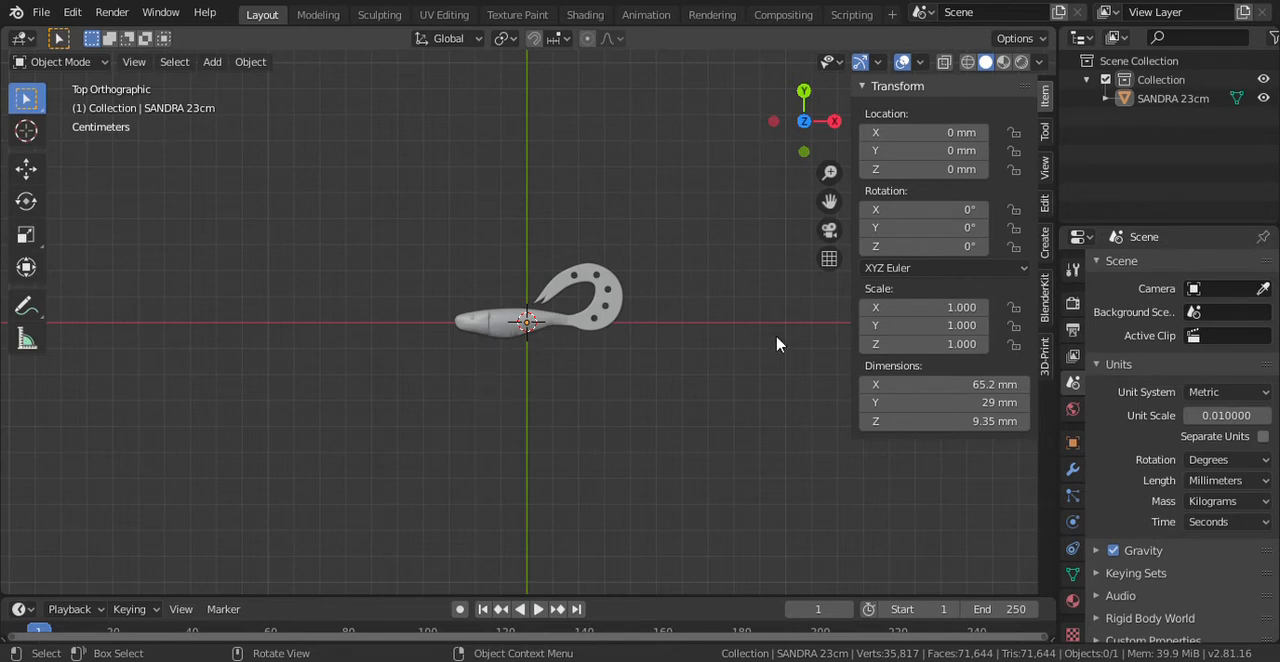
# - Add a cube mesh at the origin, around the SANDRA 23cm lure model
pyautogui.click(516, 330)
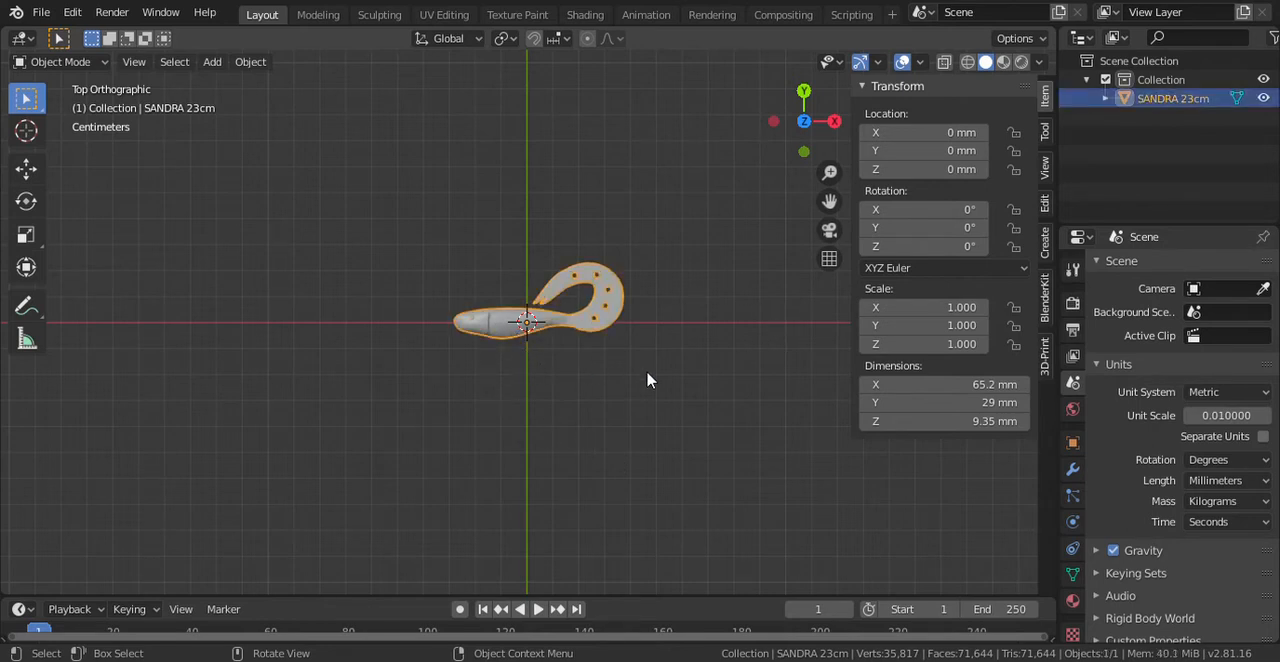
pyautogui.scroll(2, 651, 377)
pyautogui.scroll(2, 648, 381)
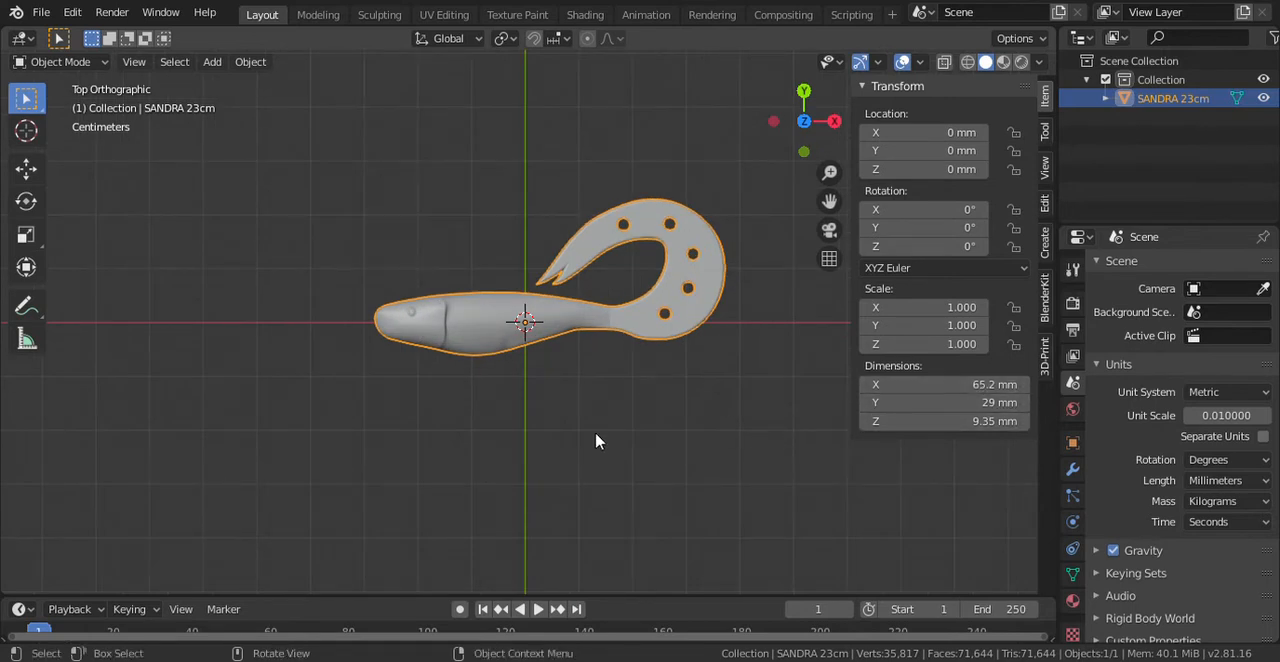
pyautogui.hotkey('shift', 'a')
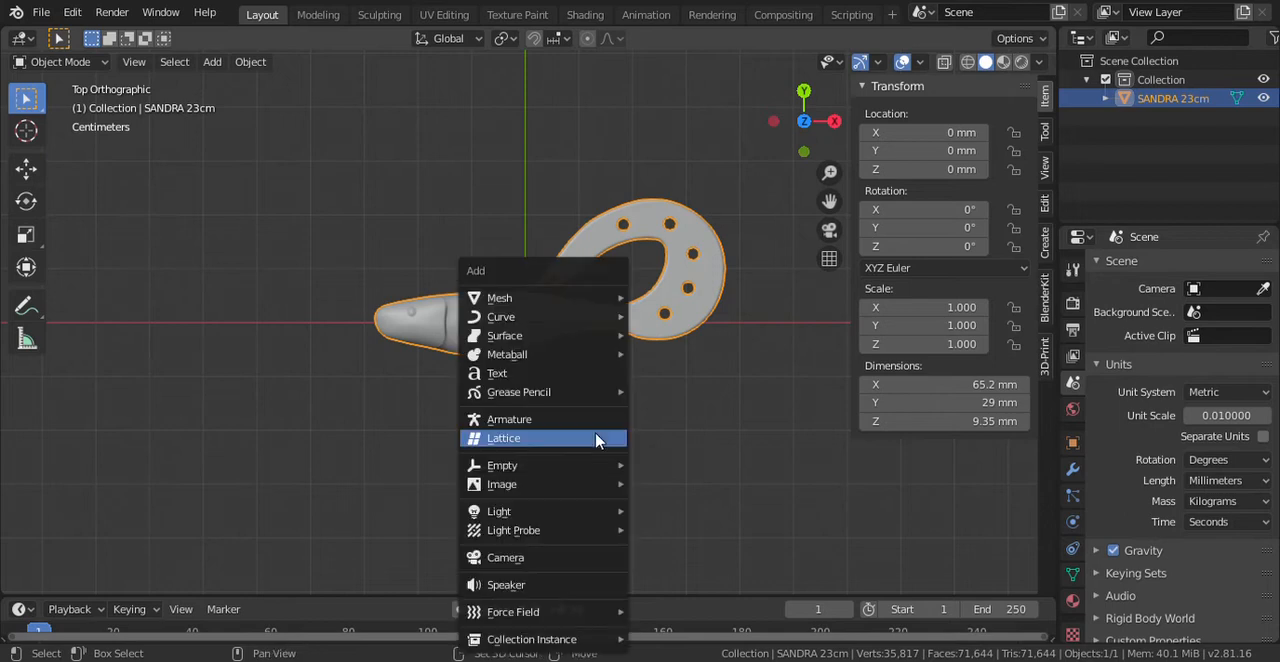
pyautogui.moveTo(597, 305)
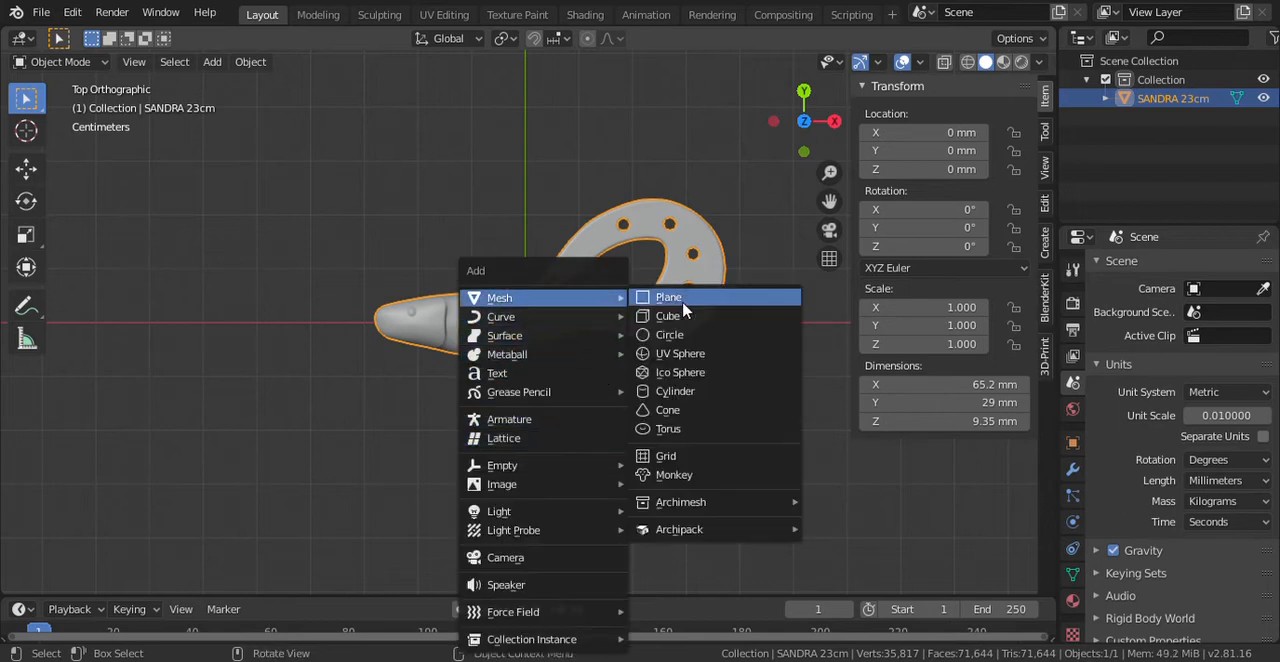
pyautogui.click(686, 318)
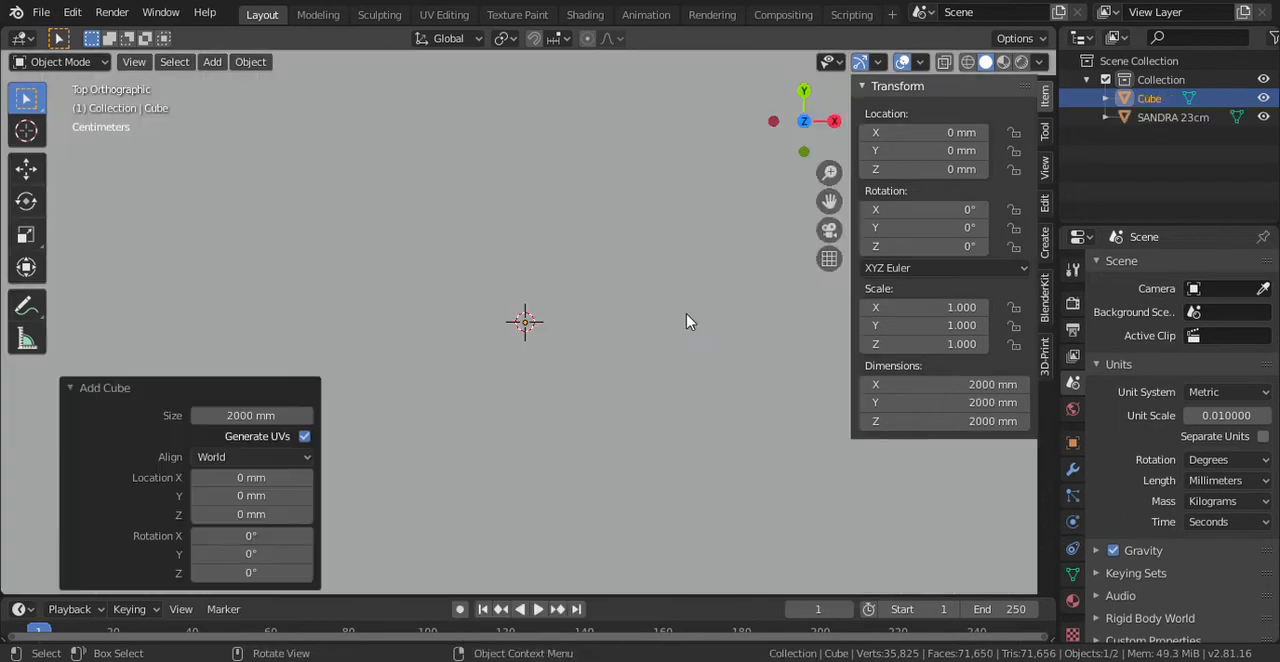
# - Set the cube's dimensions to 80 mm in X, 45 mm in Y and 30 mm in Z
pyautogui.click(913, 388)
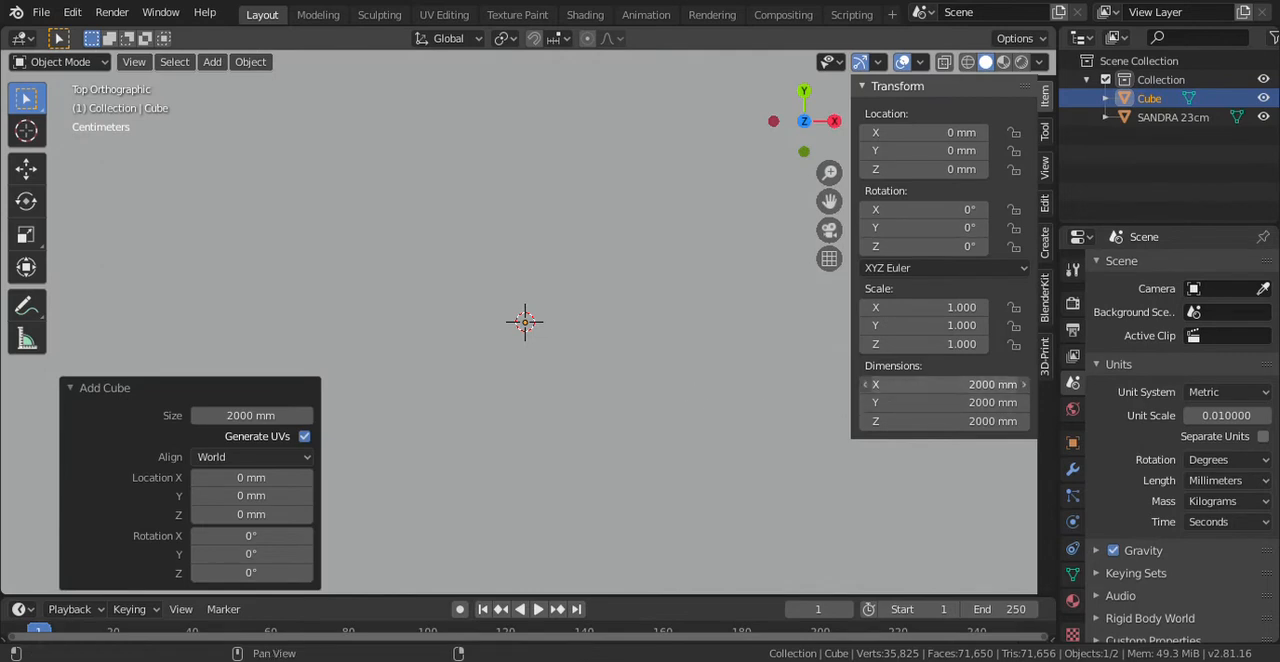
pyautogui.write('8')
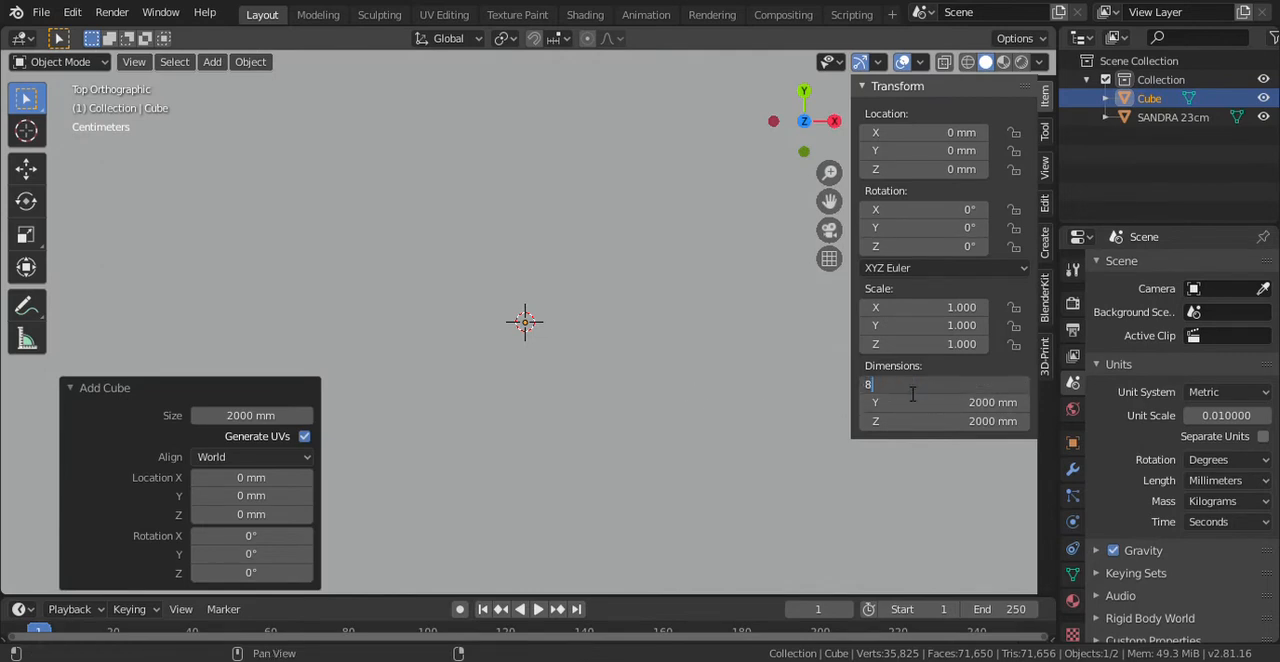
pyautogui.write('0')
pyautogui.press('Return')
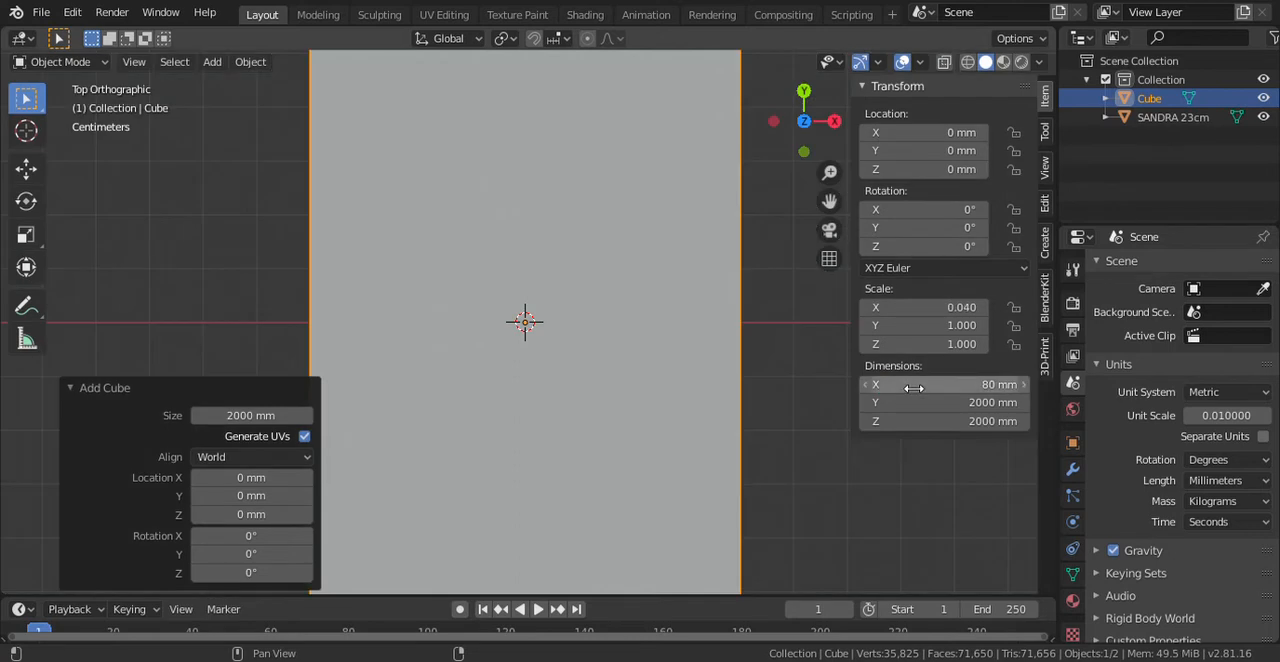
pyautogui.click(960, 404)
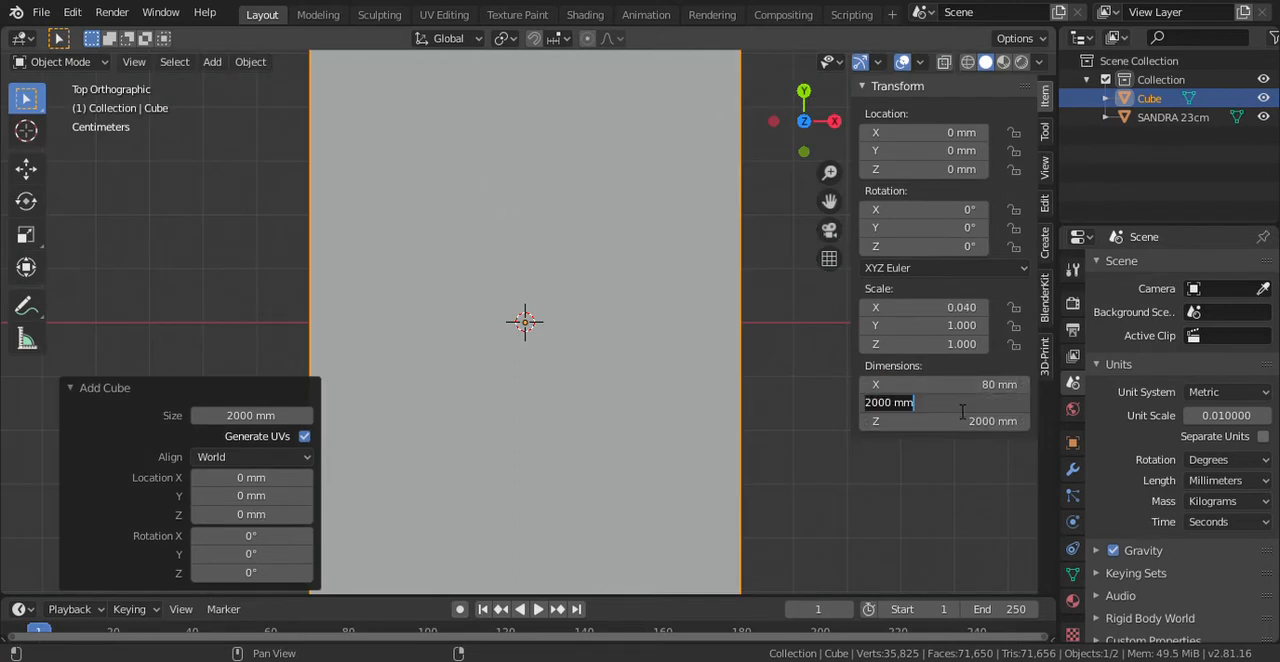
pyautogui.write('45')
pyautogui.press('Return')
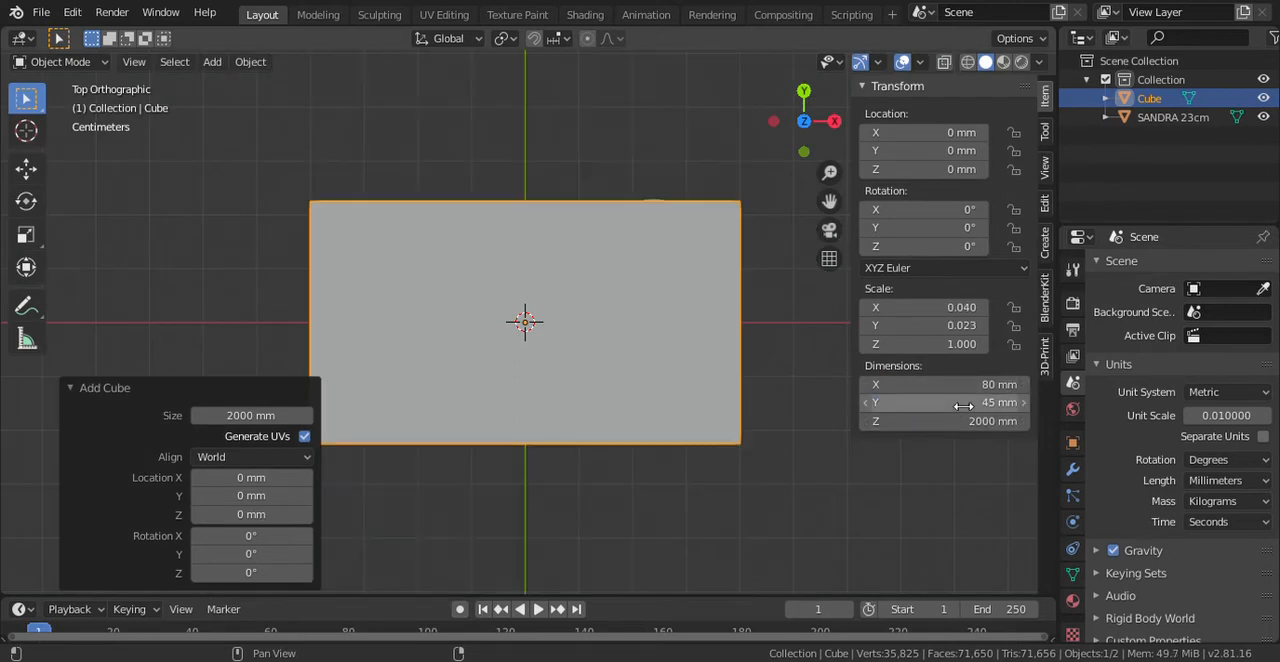
pyautogui.click(957, 421)
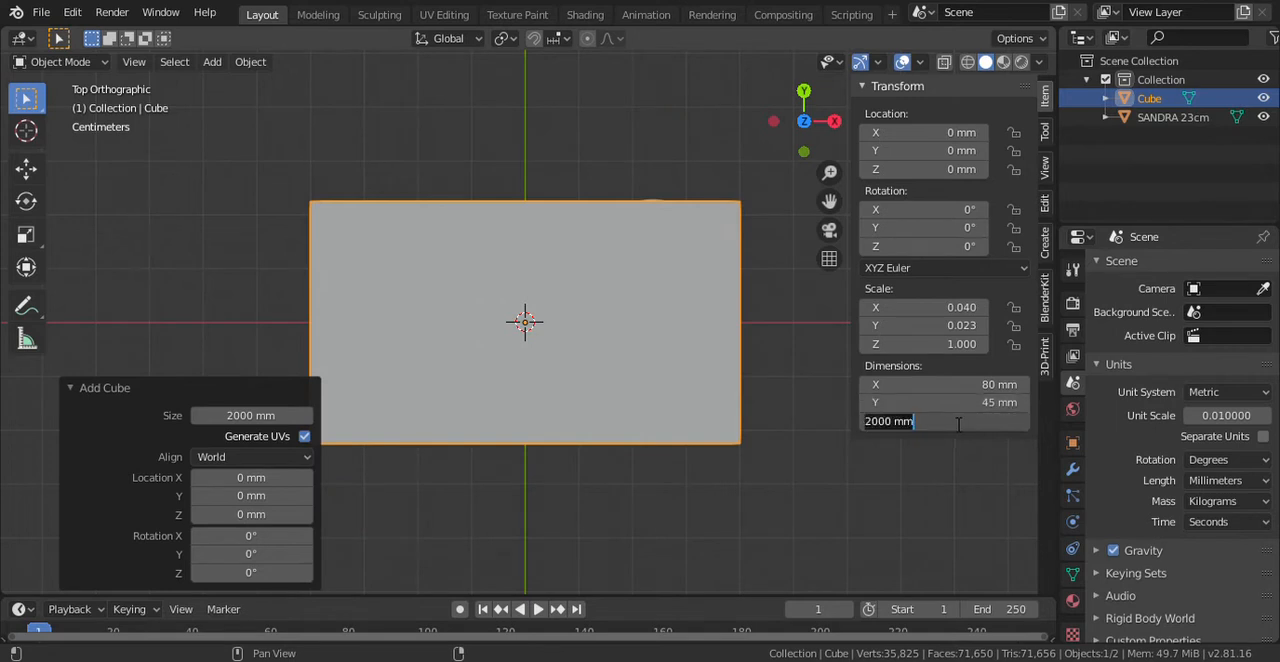
pyautogui.write('30')
pyautogui.press('Return')
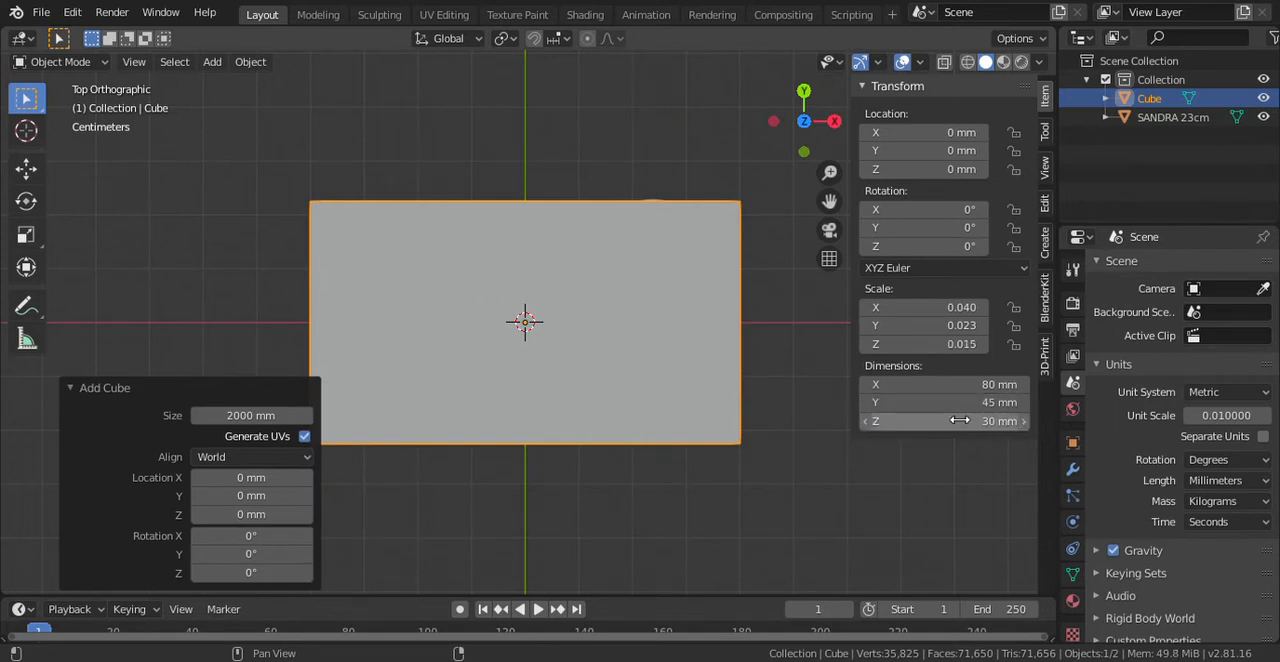
# - Turn on X-ray display so the lure can be seen through the cube
pyautogui.click(944, 62)
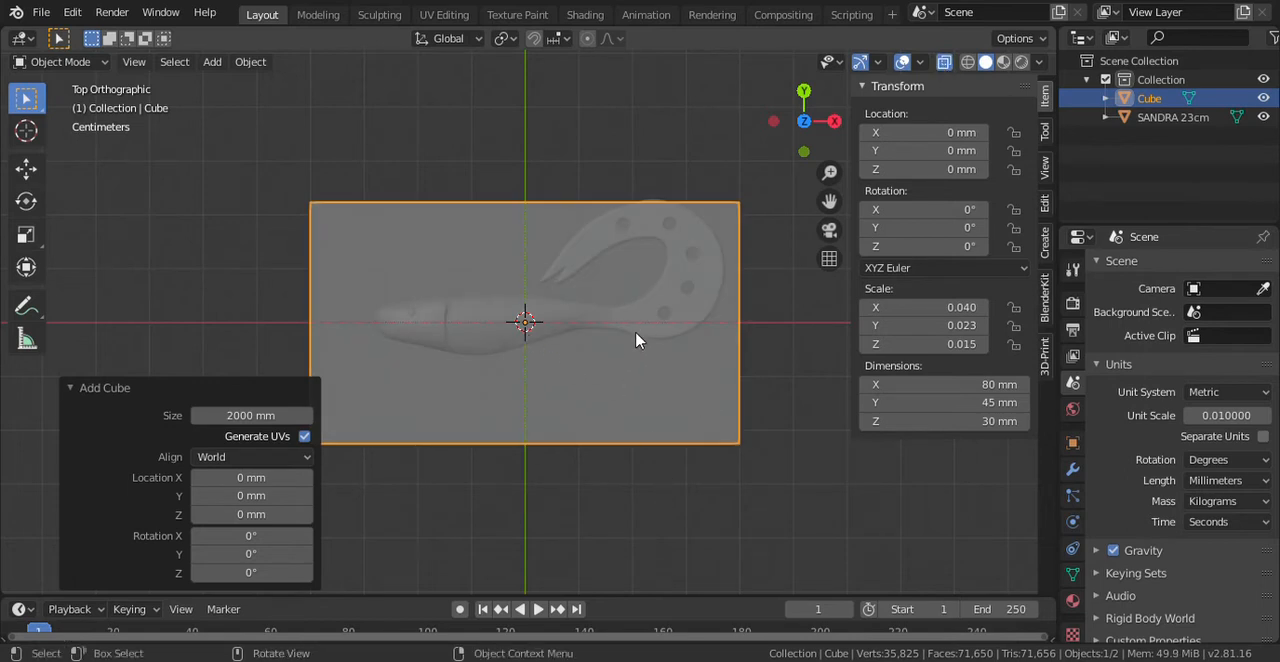
pyautogui.click(912, 424)
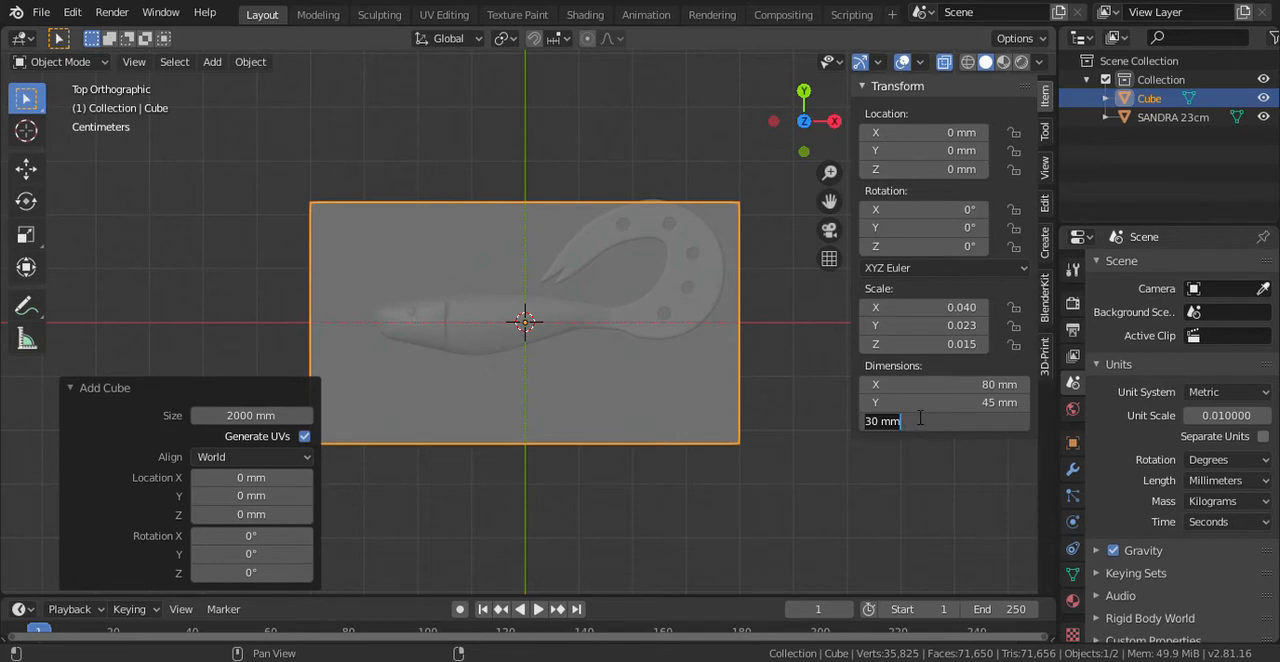
pyautogui.press('Return')
pyautogui.press('KP_4')
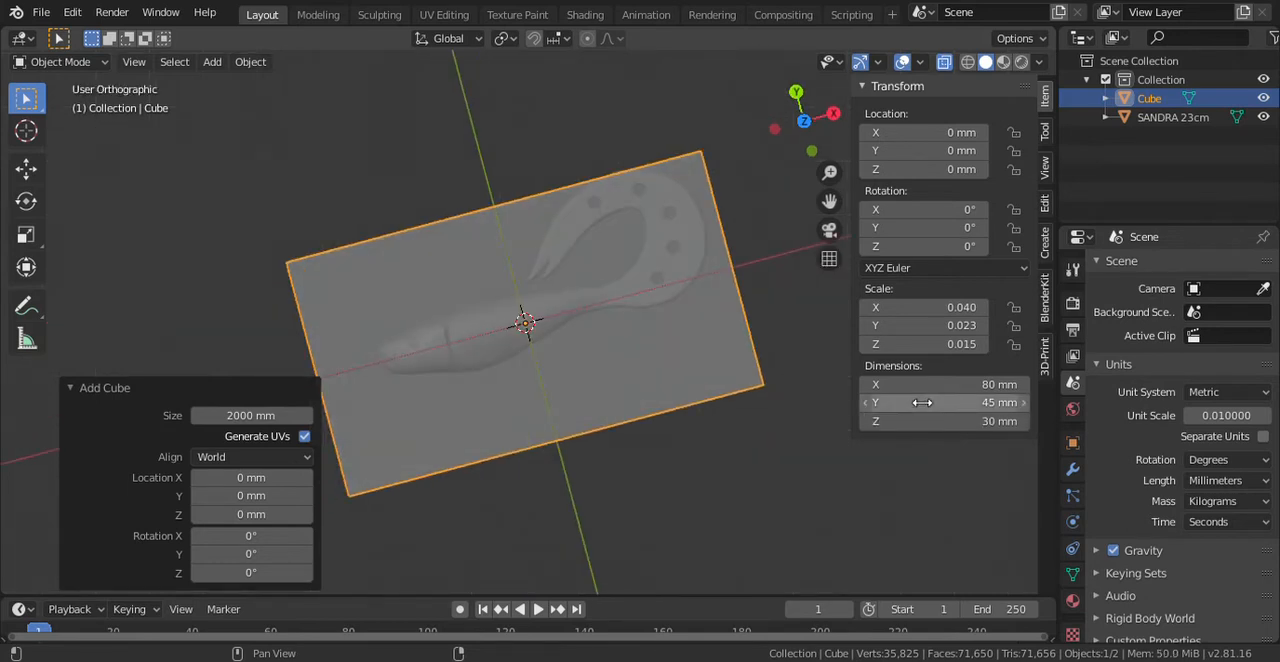
pyautogui.click(921, 402)
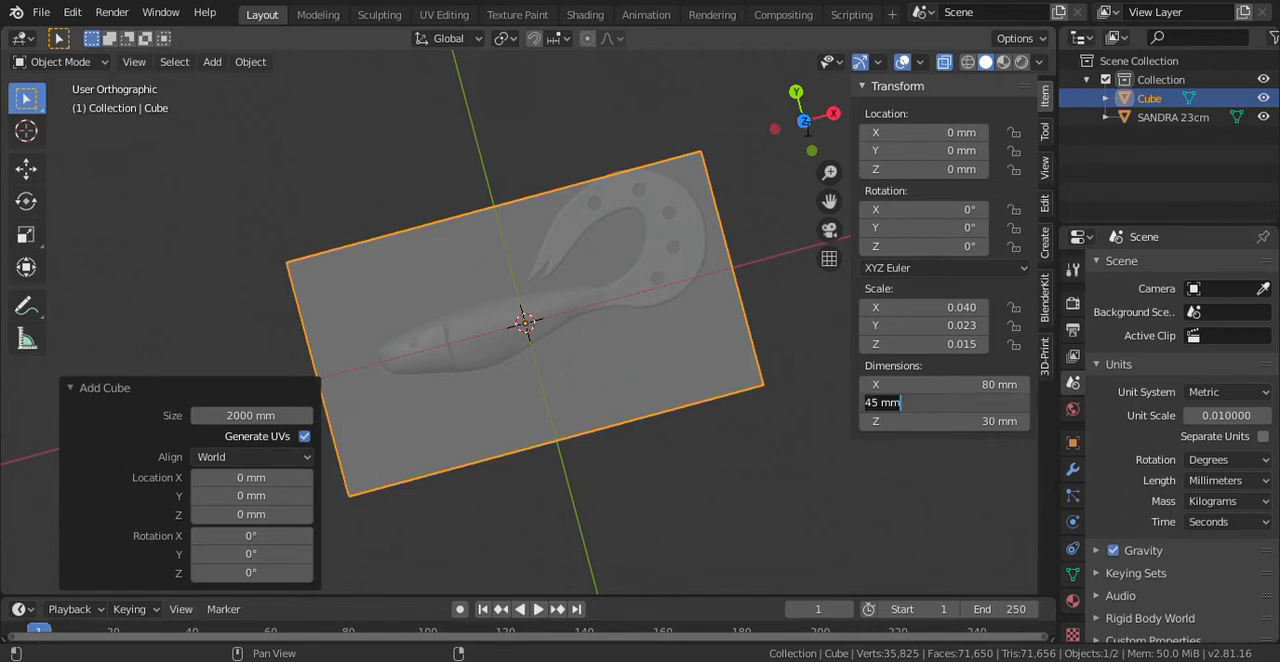
pyautogui.press('Return')
# - Check how the lure fits inside the cube from below and the side, and set the cube's Y dimension to 55 mm
pyautogui.click(804, 120)
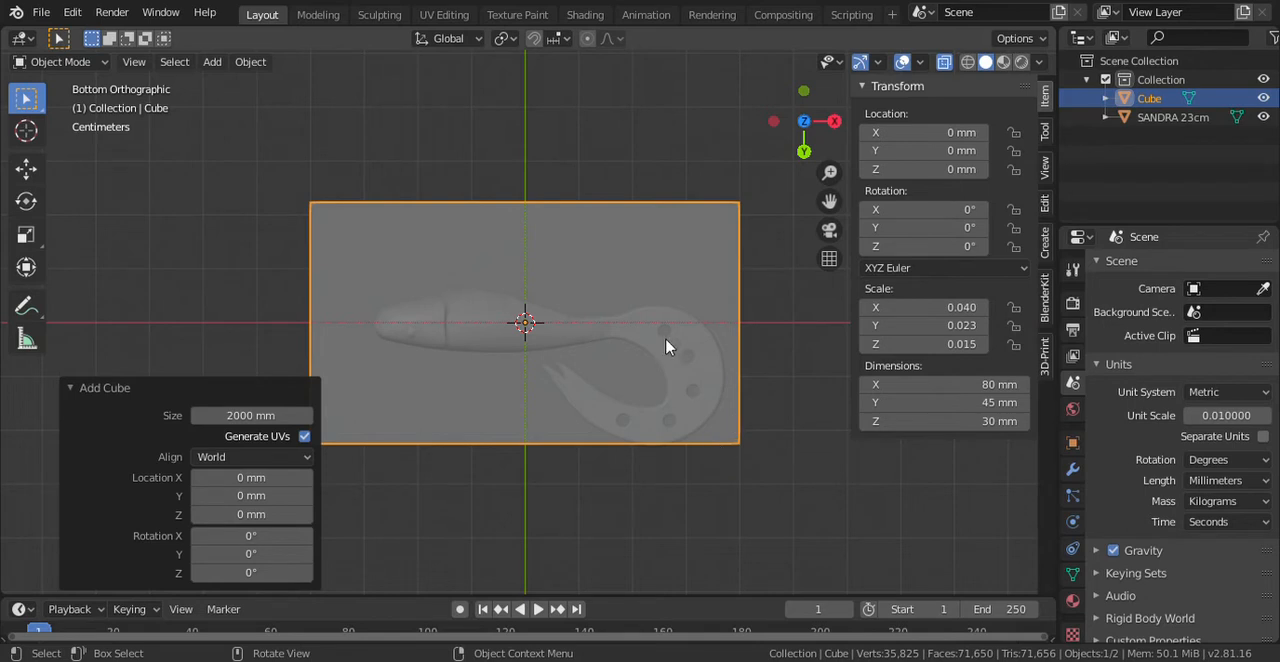
pyautogui.moveTo(828, 145); pyautogui.dragTo(840, 136)
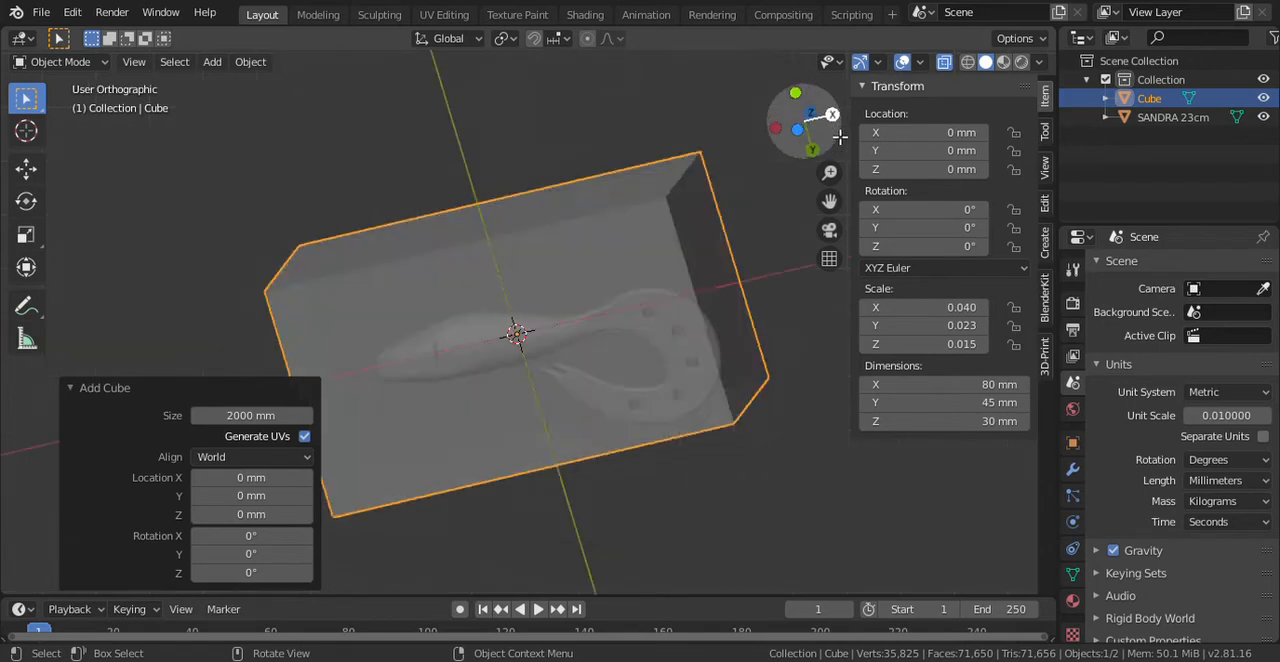
pyautogui.click(832, 115)
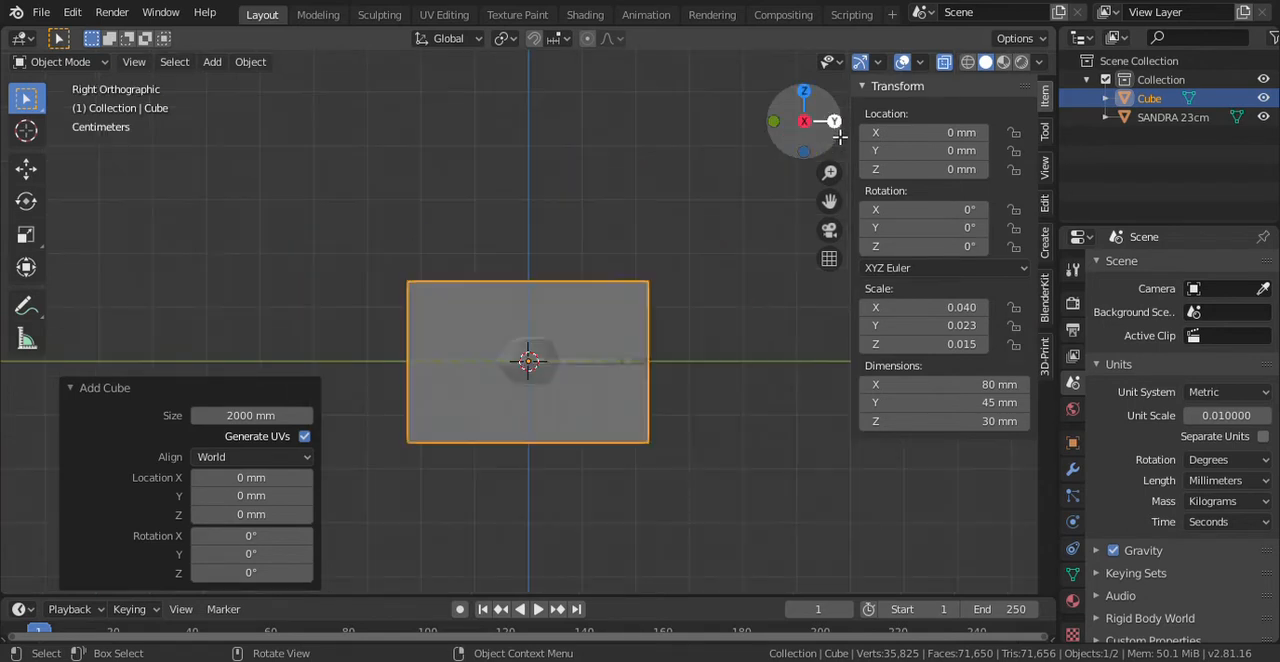
pyautogui.click(804, 92)
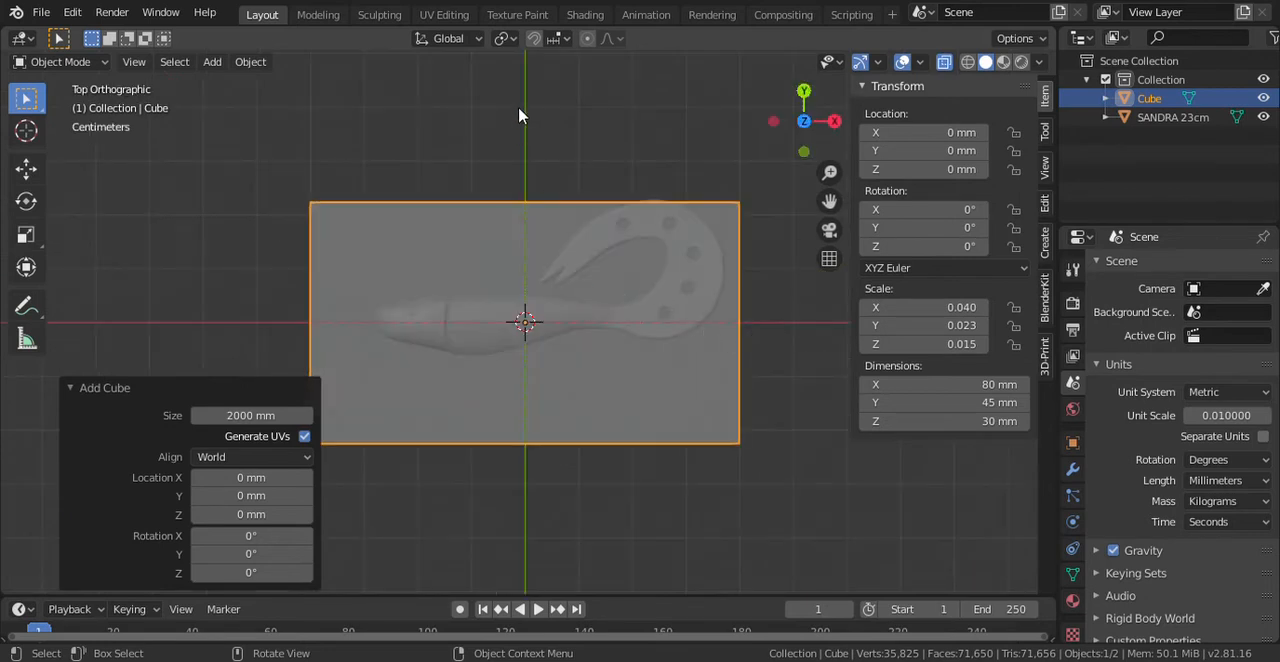
pyautogui.click(947, 402)
pyautogui.write('55')
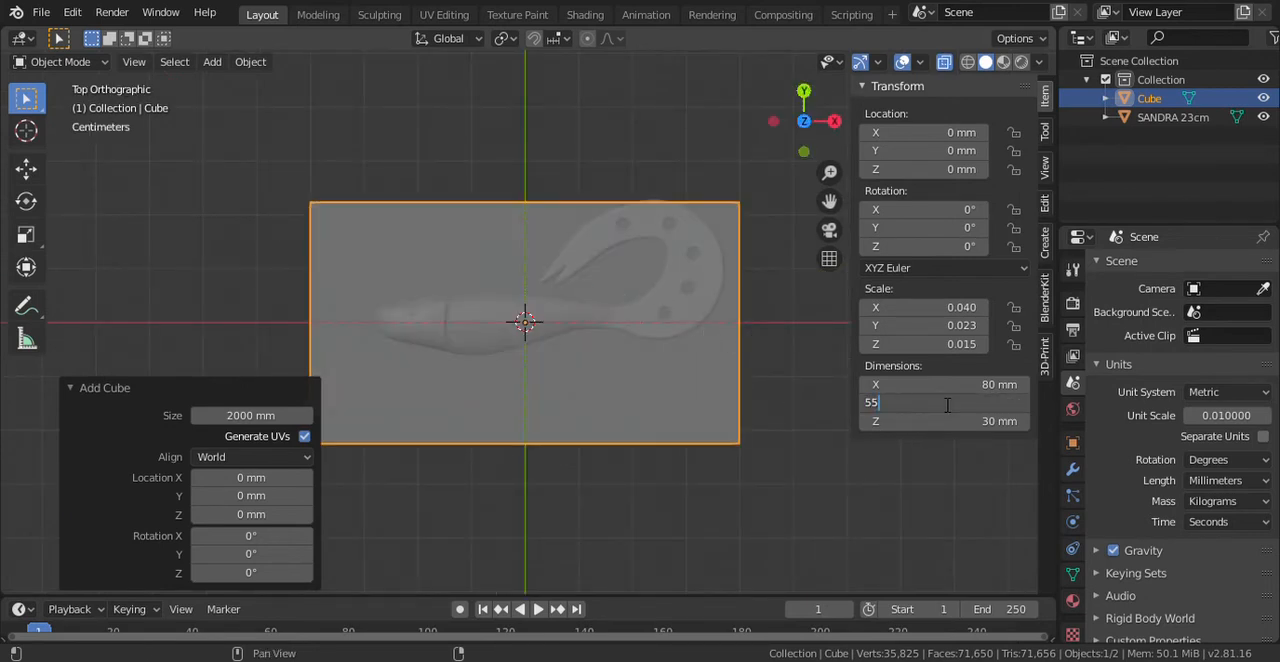
pyautogui.press('Return')
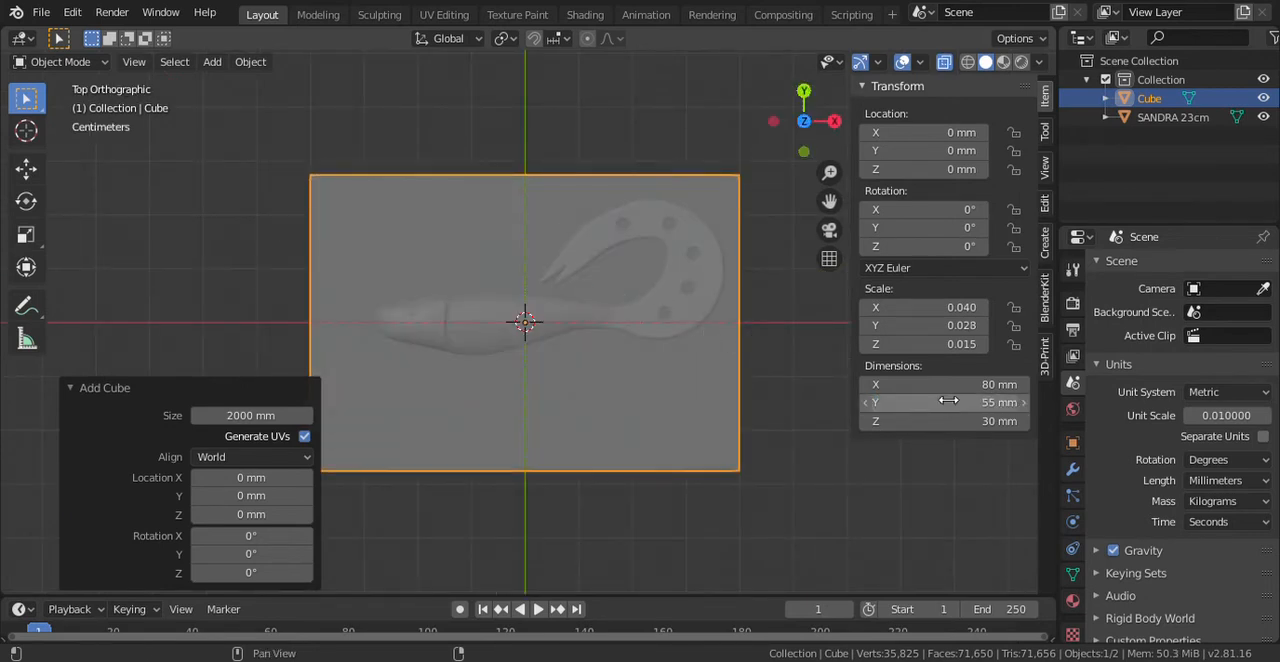
# - Rotate the lure alone by about 10.8° clockwise in the top view
pyautogui.click(829, 434)
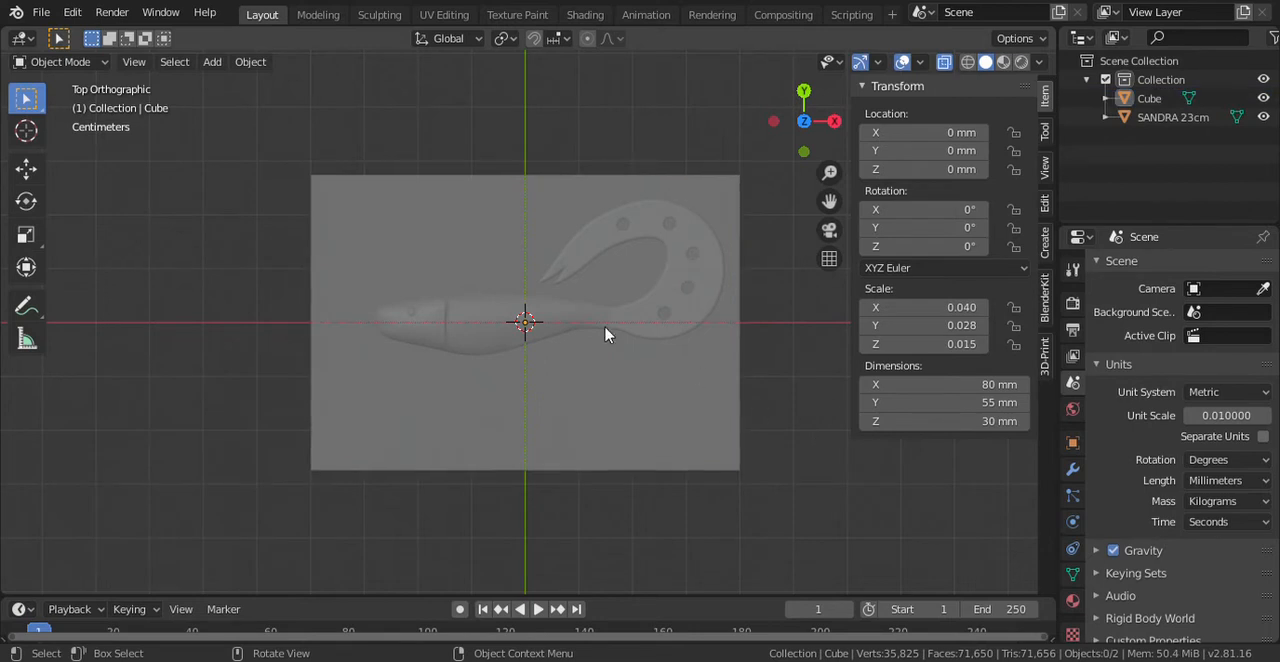
pyautogui.click(468, 340)
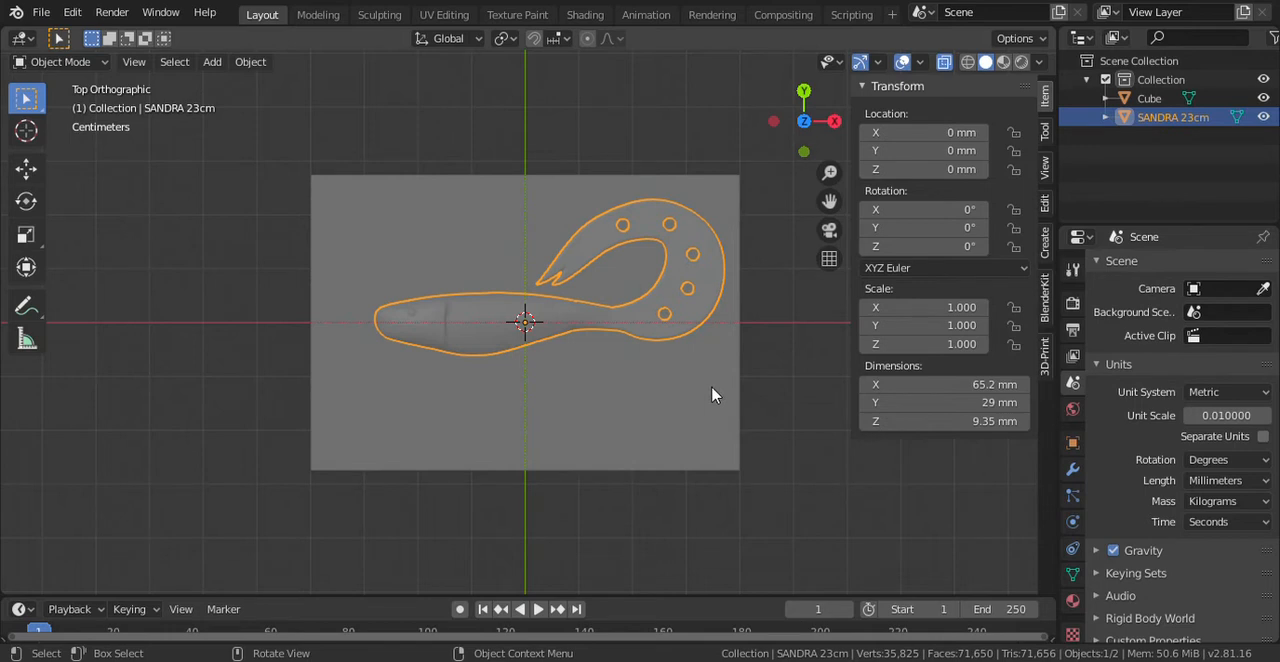
pyautogui.press('r')
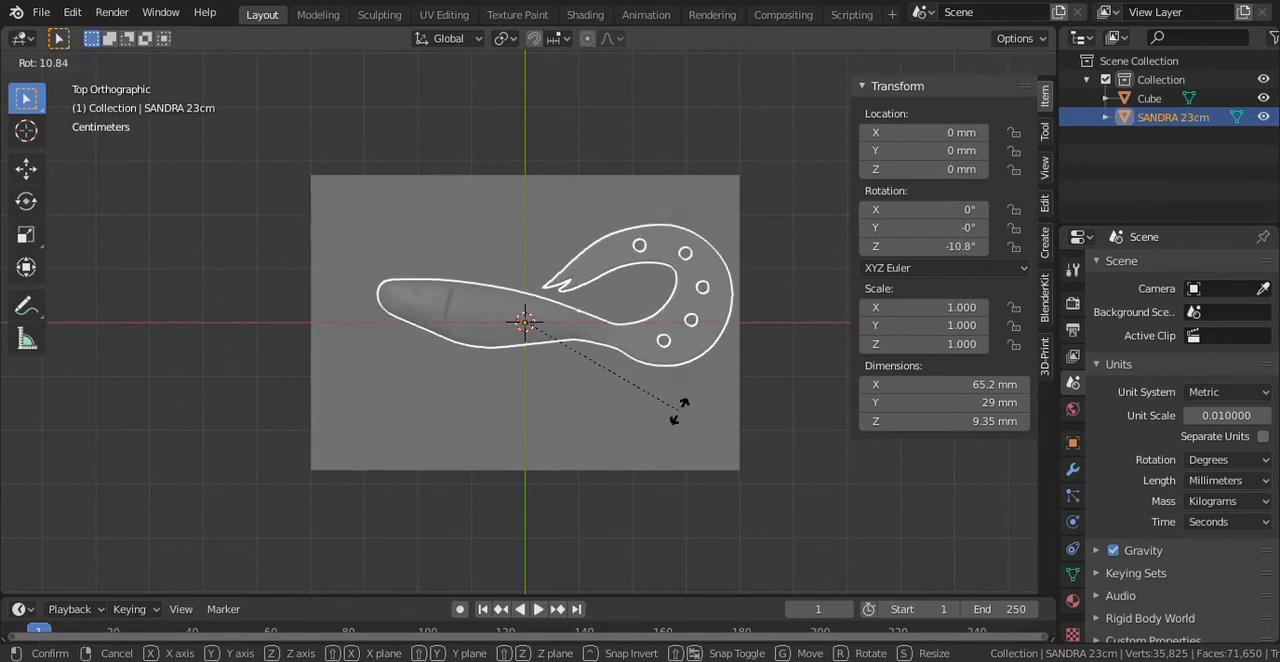
pyautogui.click(679, 418)
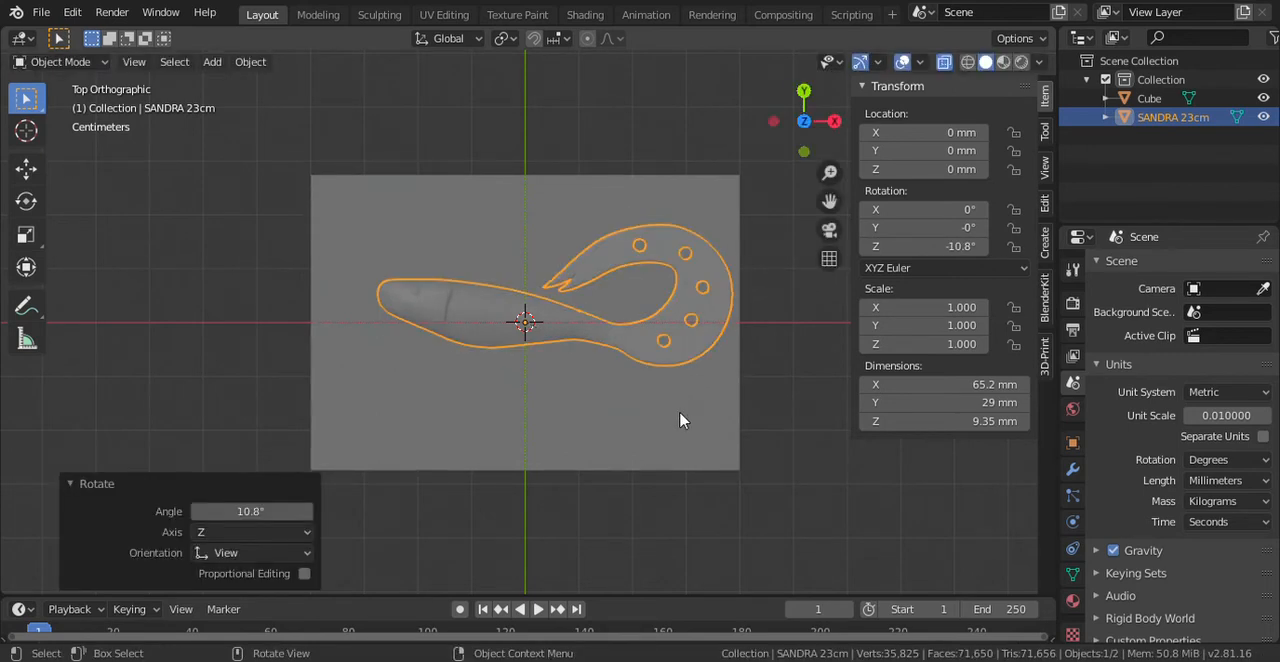
# - Center the lure in the cube by moving it about -4.37 mm along Y and about -2.97 mm along X
pyautogui.press('g')
pyautogui.press('y')
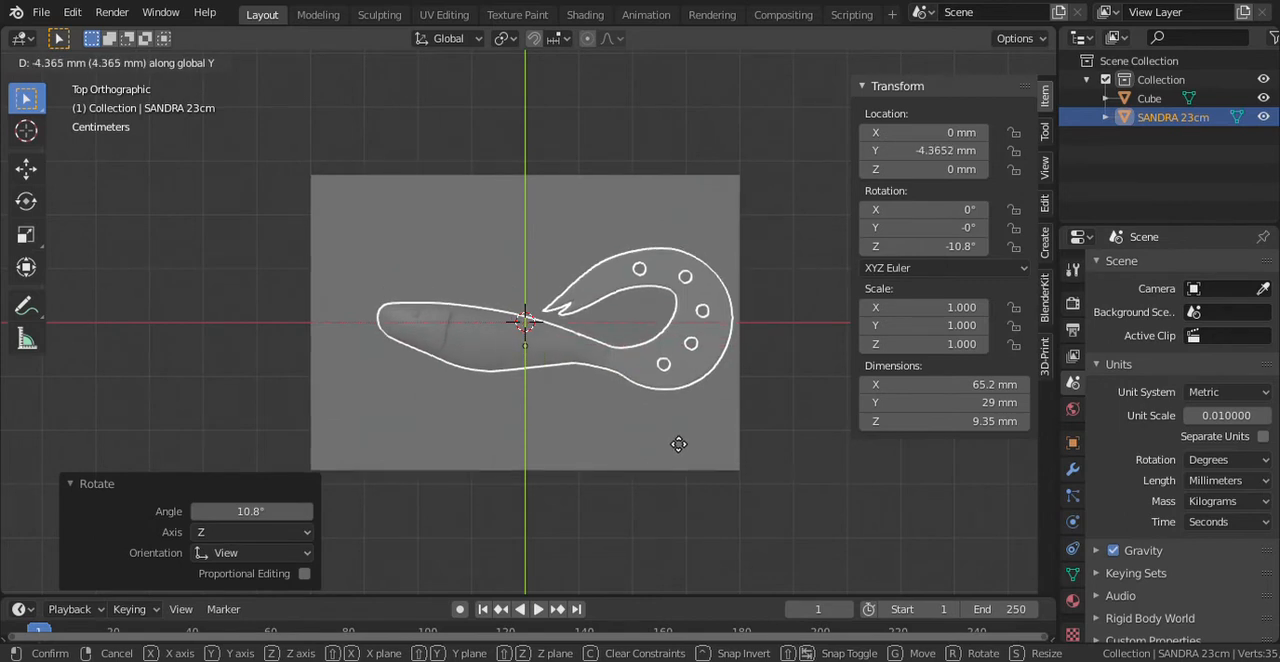
pyautogui.click(679, 444)
pyautogui.press('g')
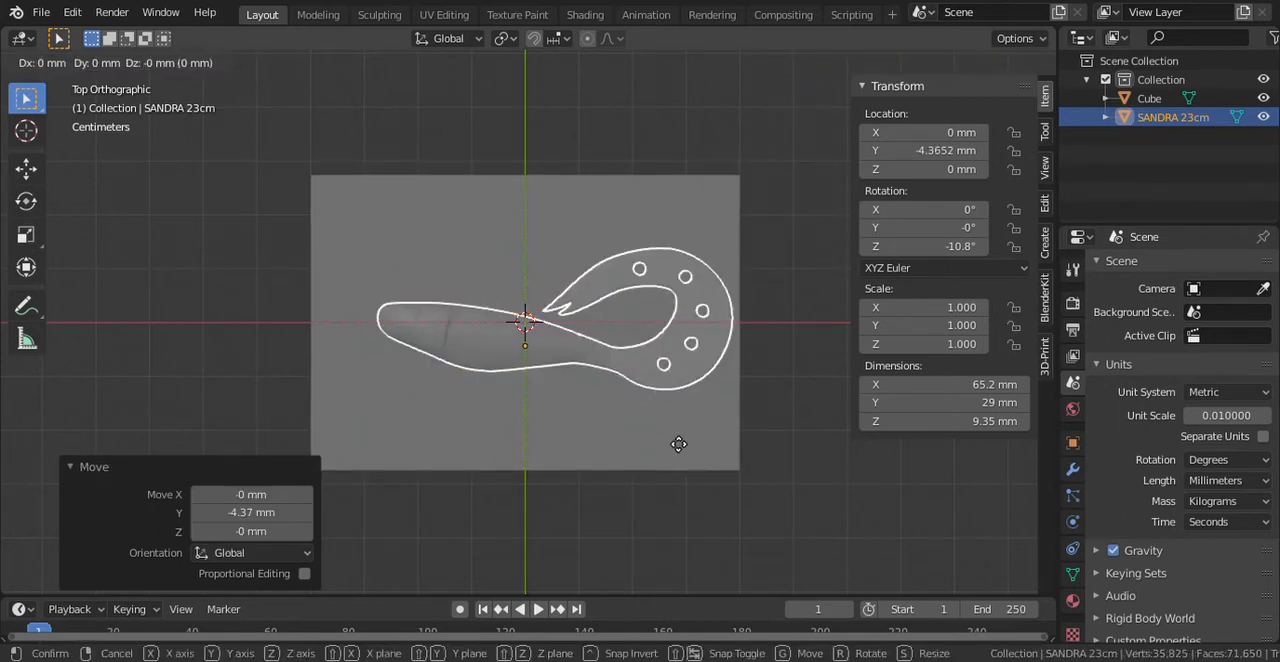
pyautogui.press('x')
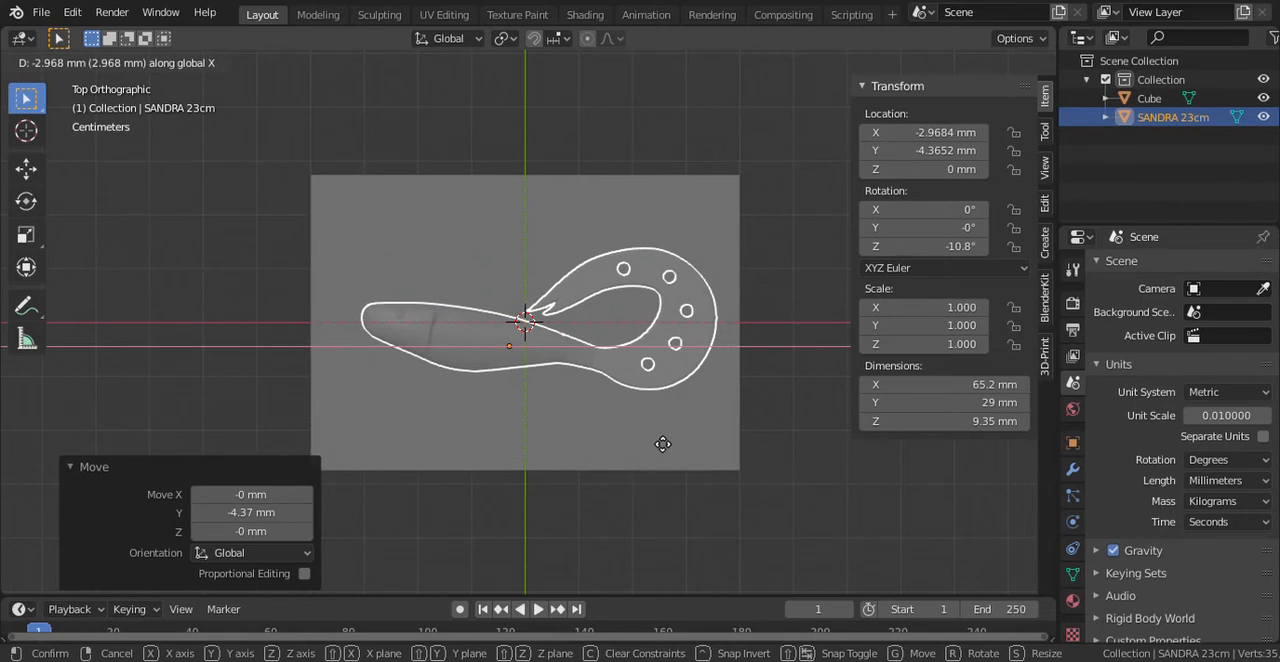
pyautogui.click(658, 444)
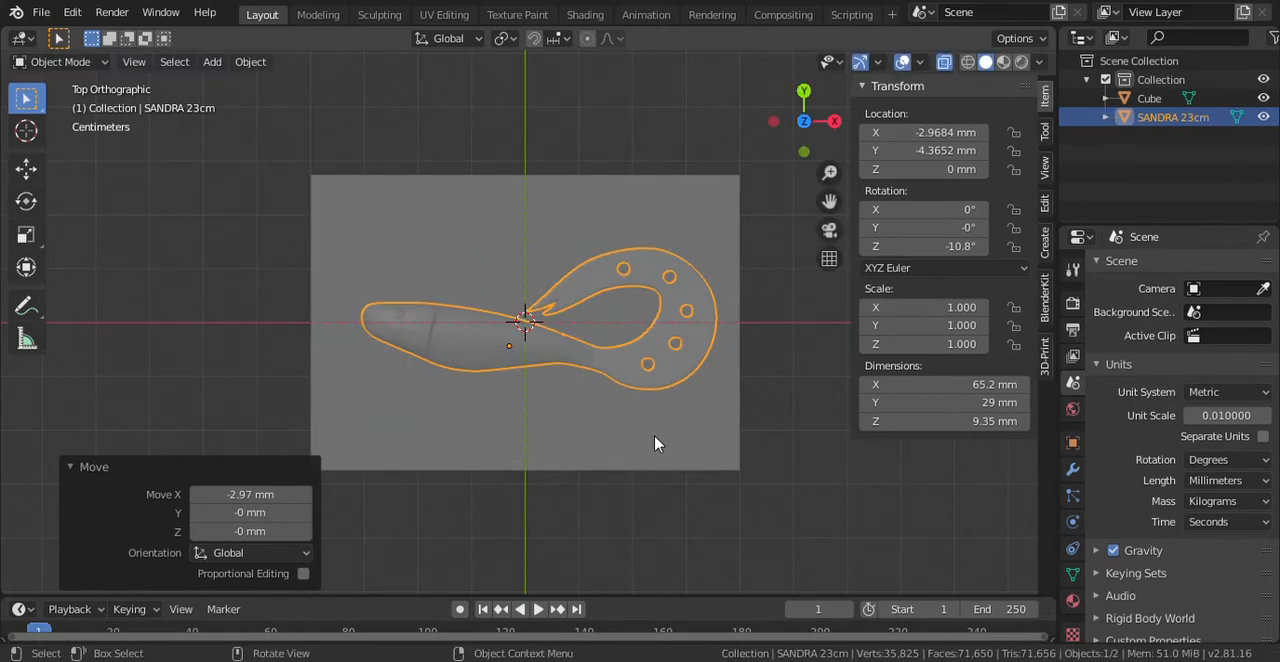
# - Apply all transforms to both the cube and the lure, and leave only the cube selected
pyautogui.press('a')
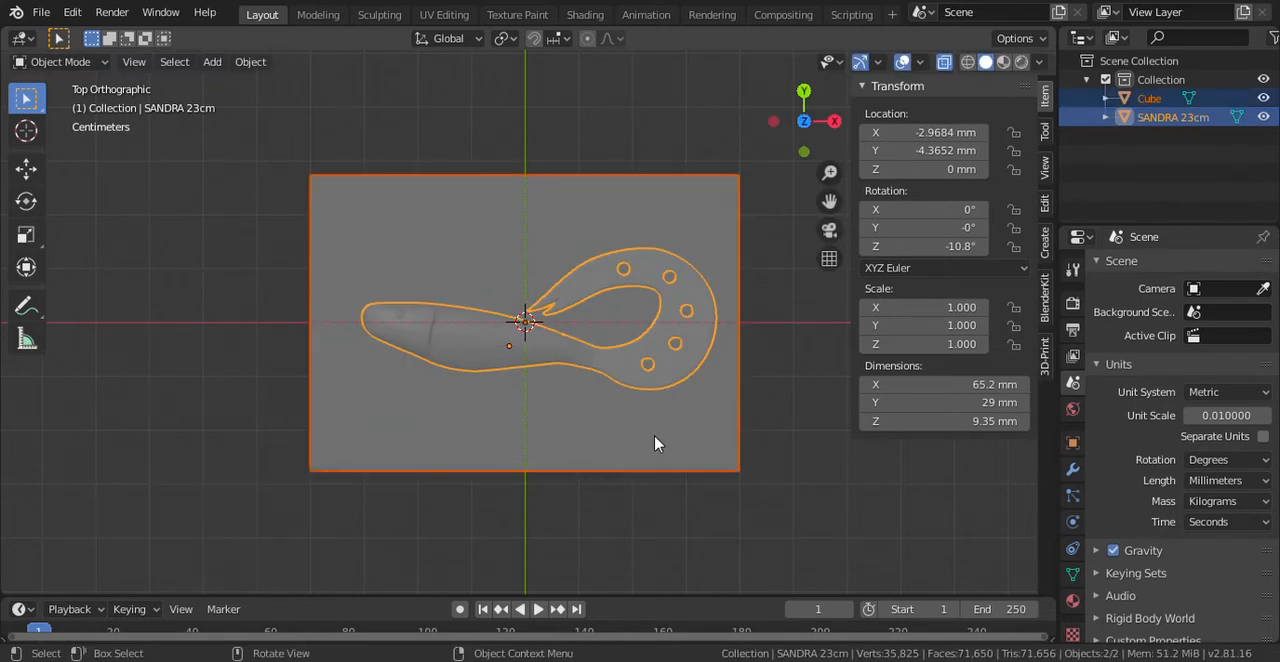
pyautogui.hotkey('ctrl', 'a')
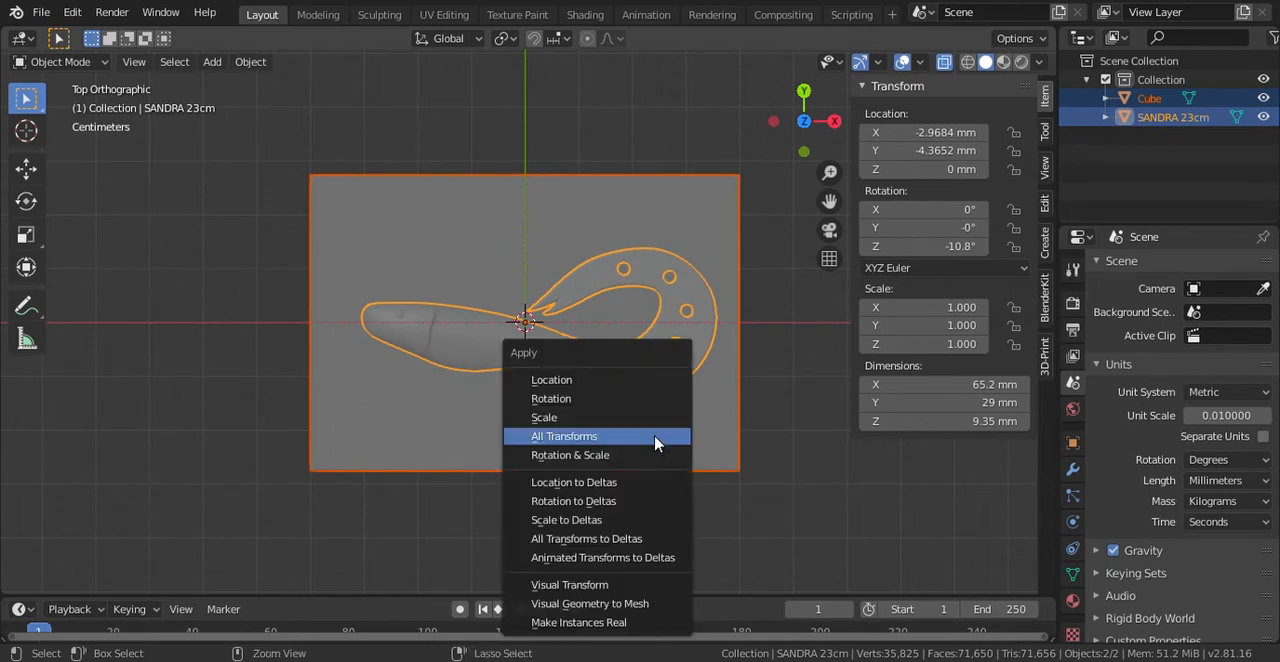
pyautogui.click(656, 444)
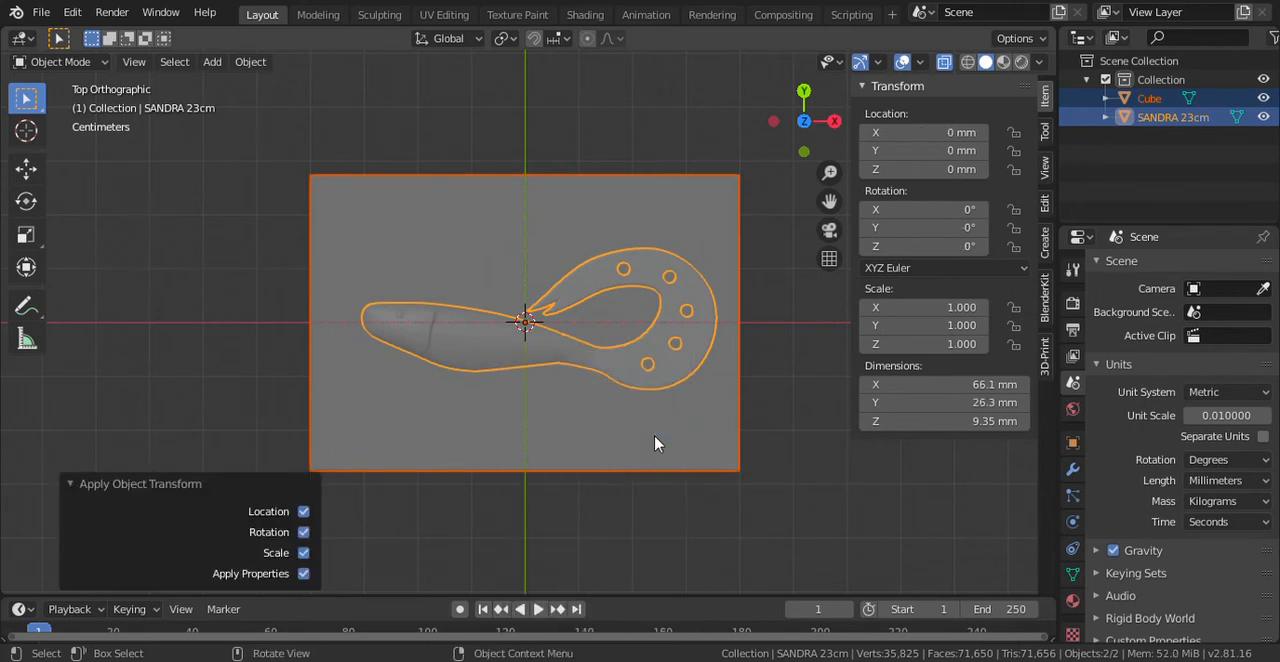
pyautogui.click(623, 545)
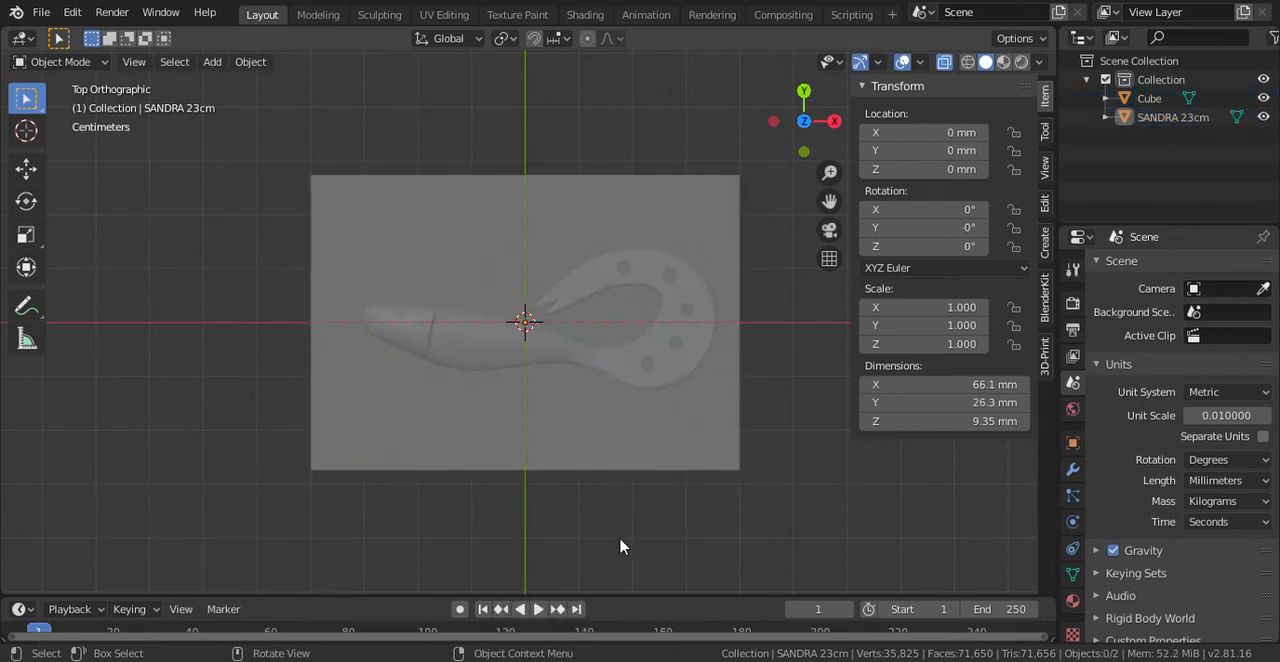
pyautogui.click(580, 440)
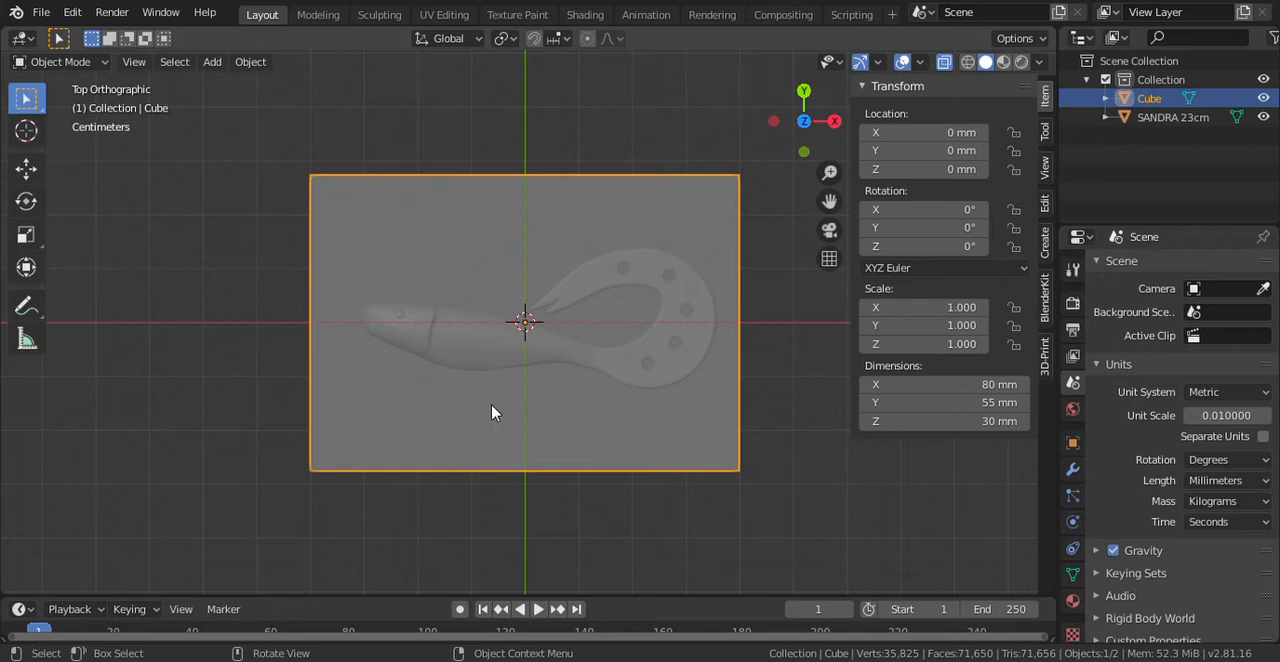
# - Cut the SANDRA 23cm lure out of the cube with a Boolean modifier set to Difference, and apply it
pyautogui.click(1073, 469)
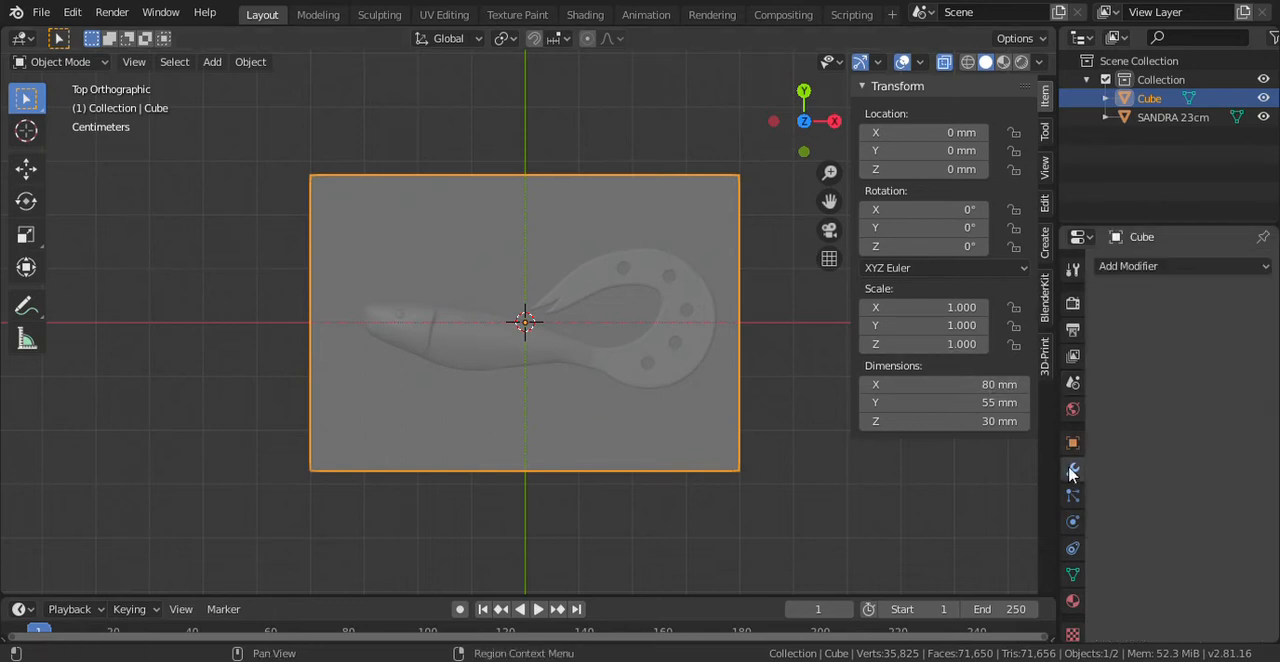
pyautogui.click(1133, 266)
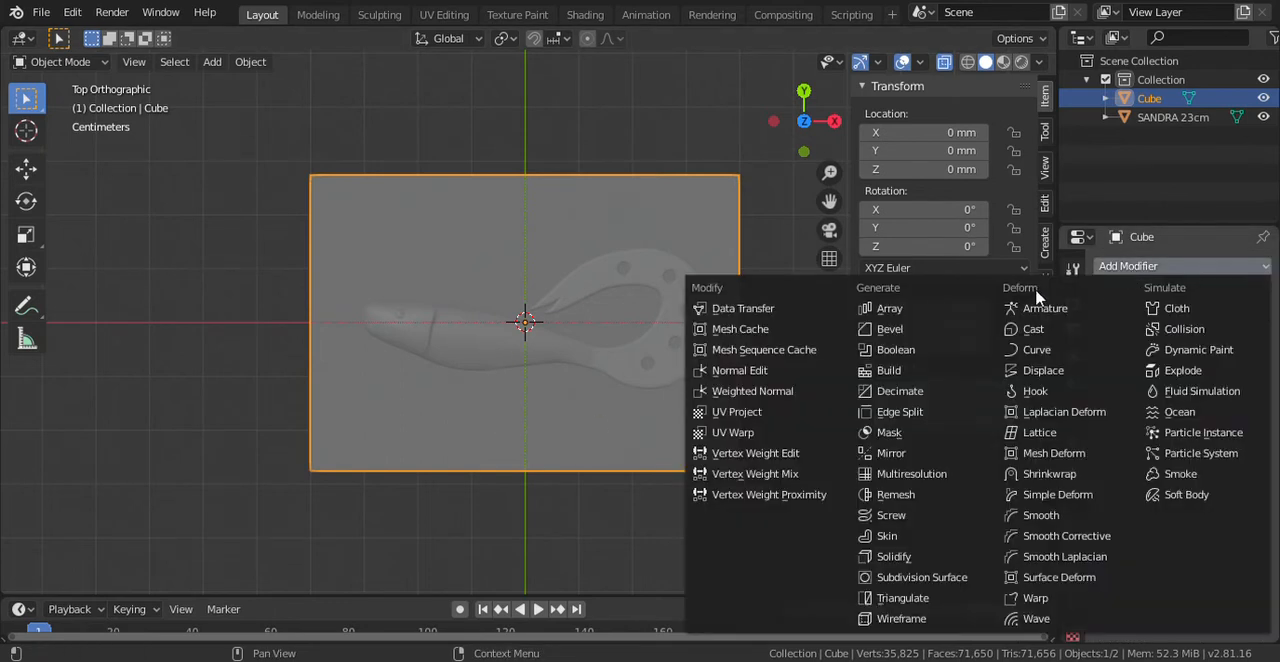
pyautogui.click(915, 298)
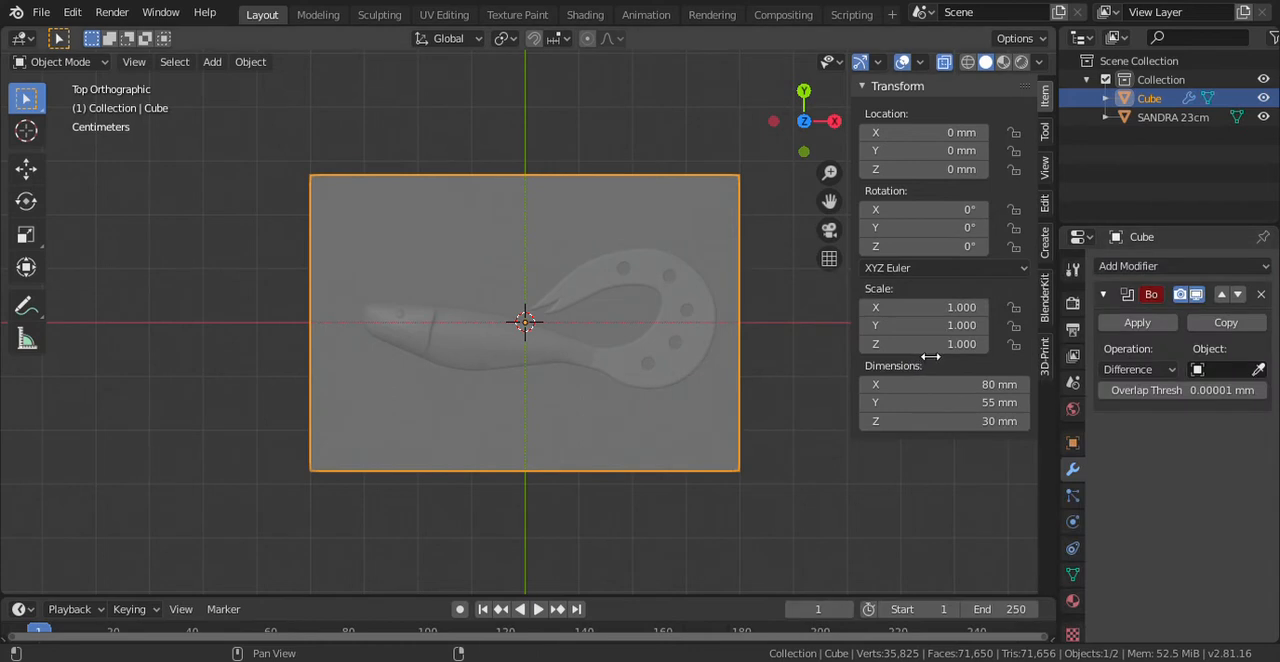
pyautogui.click(1222, 370)
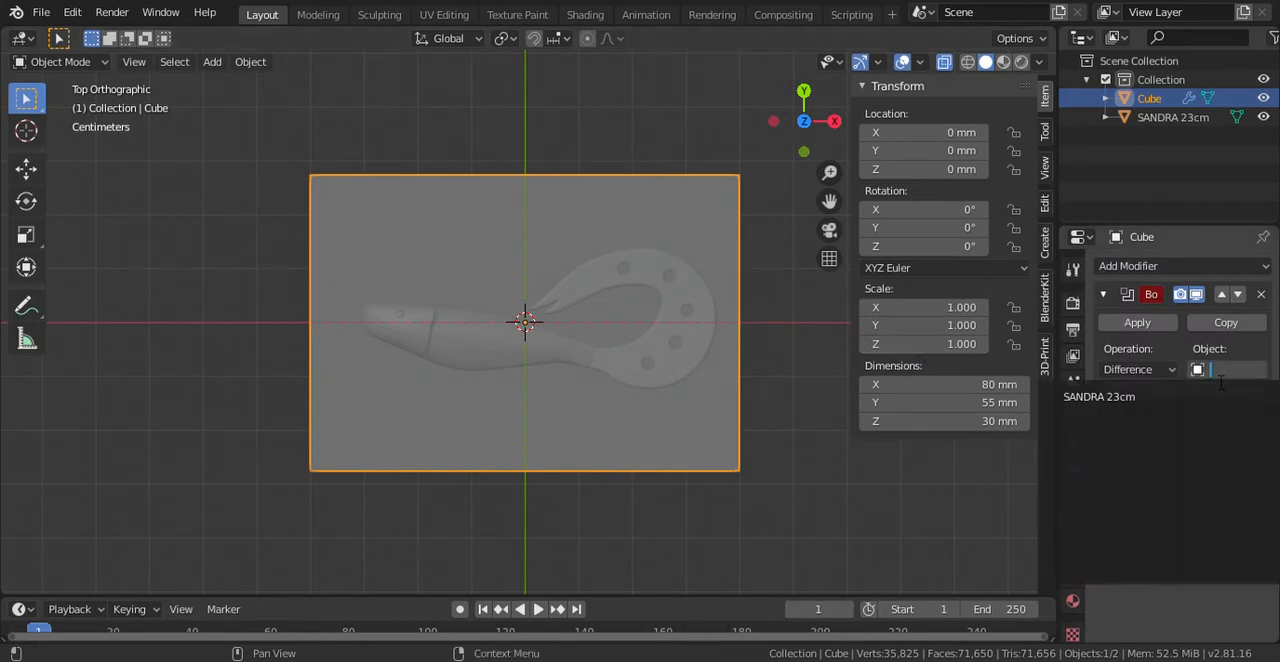
pyautogui.click(1137, 397)
pyautogui.click(1139, 324)
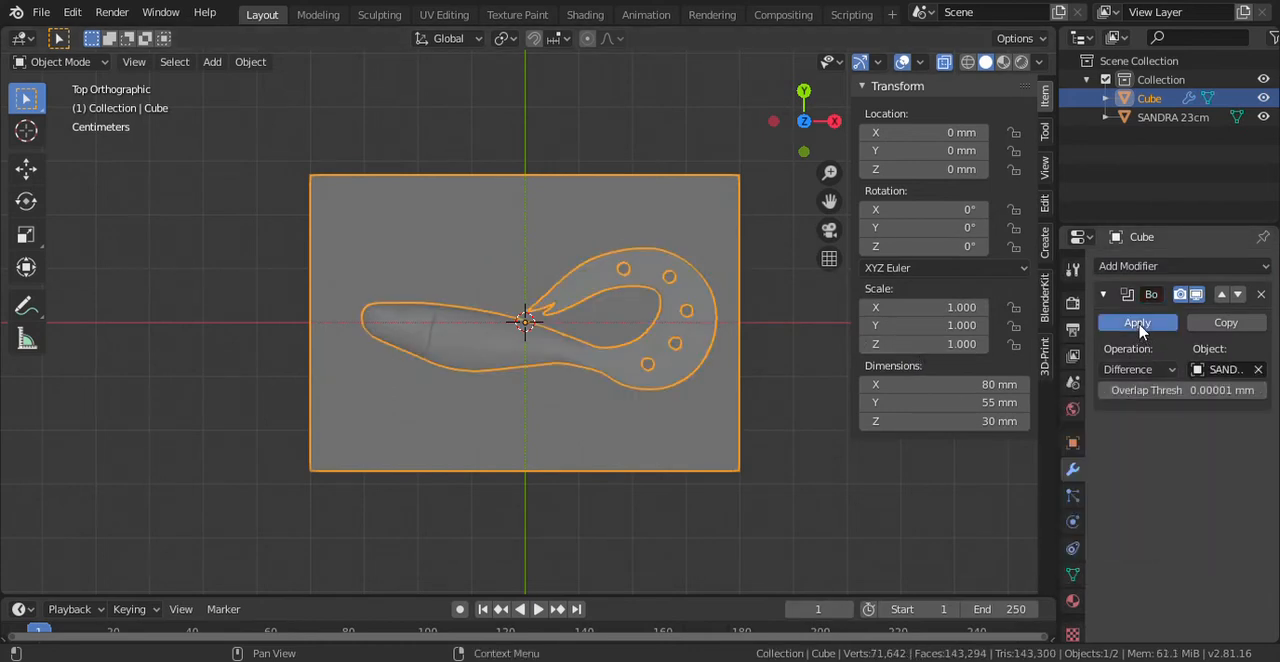
# - Delete the SANDRA 23cm lure object and leave the cube selected
pyautogui.rightClick(1141, 122)
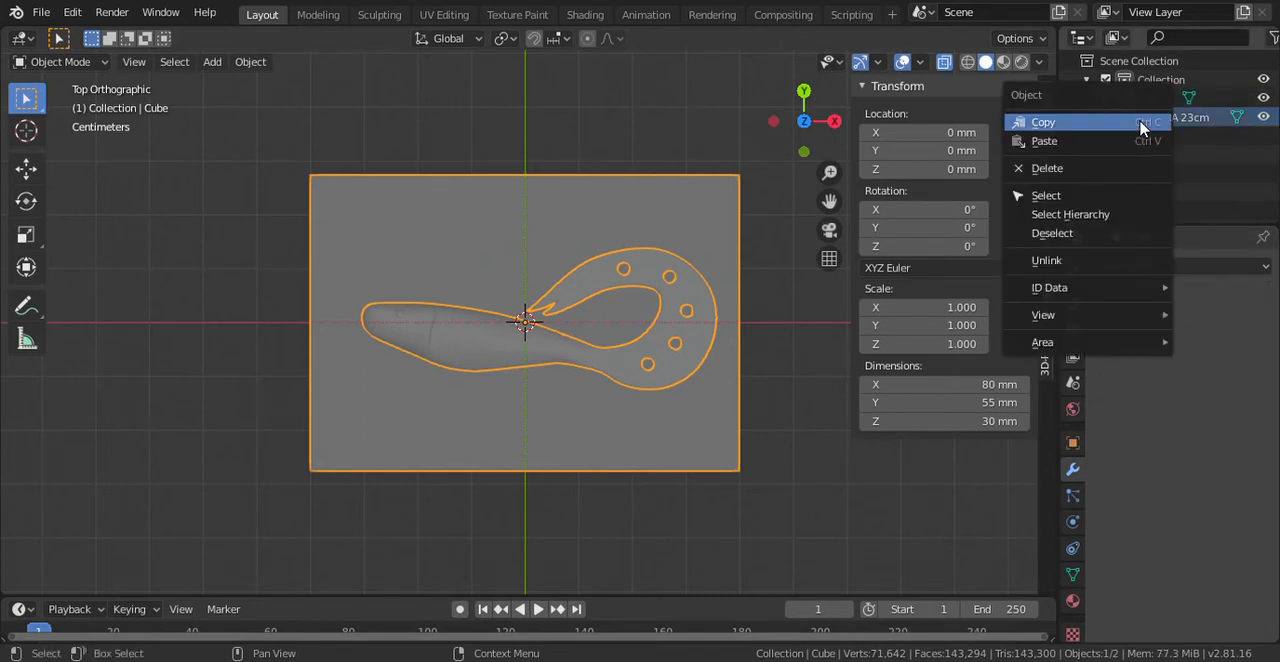
pyautogui.click(1094, 170)
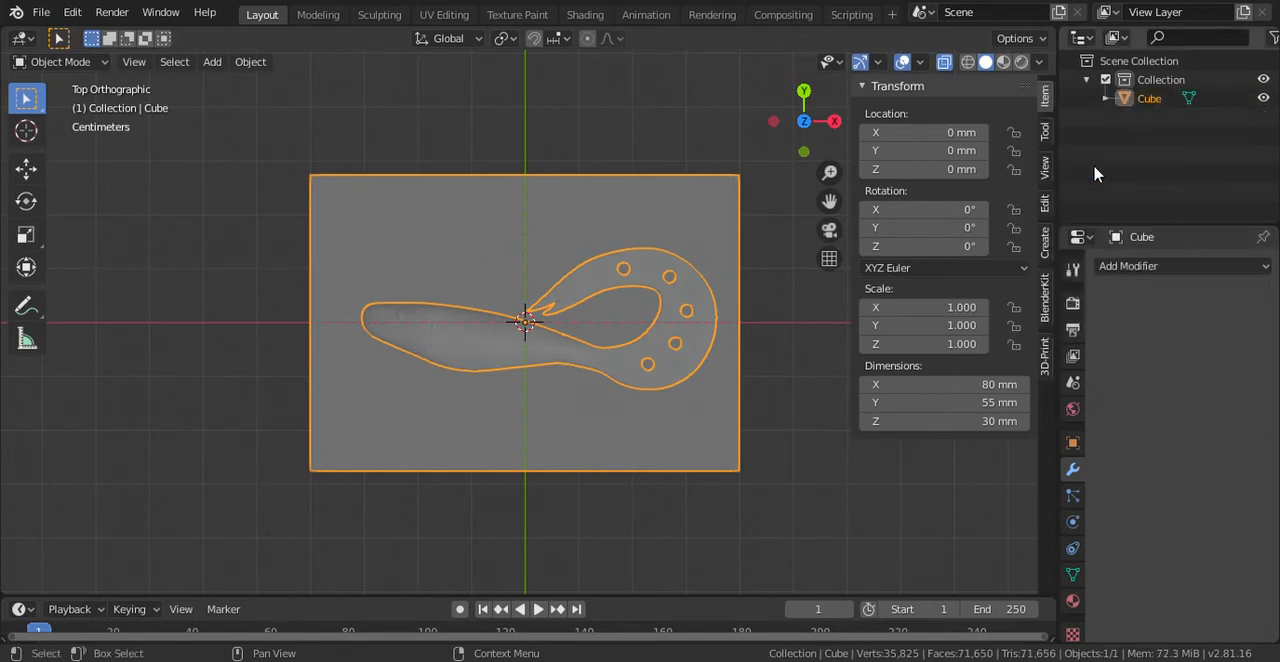
pyautogui.click(570, 404)
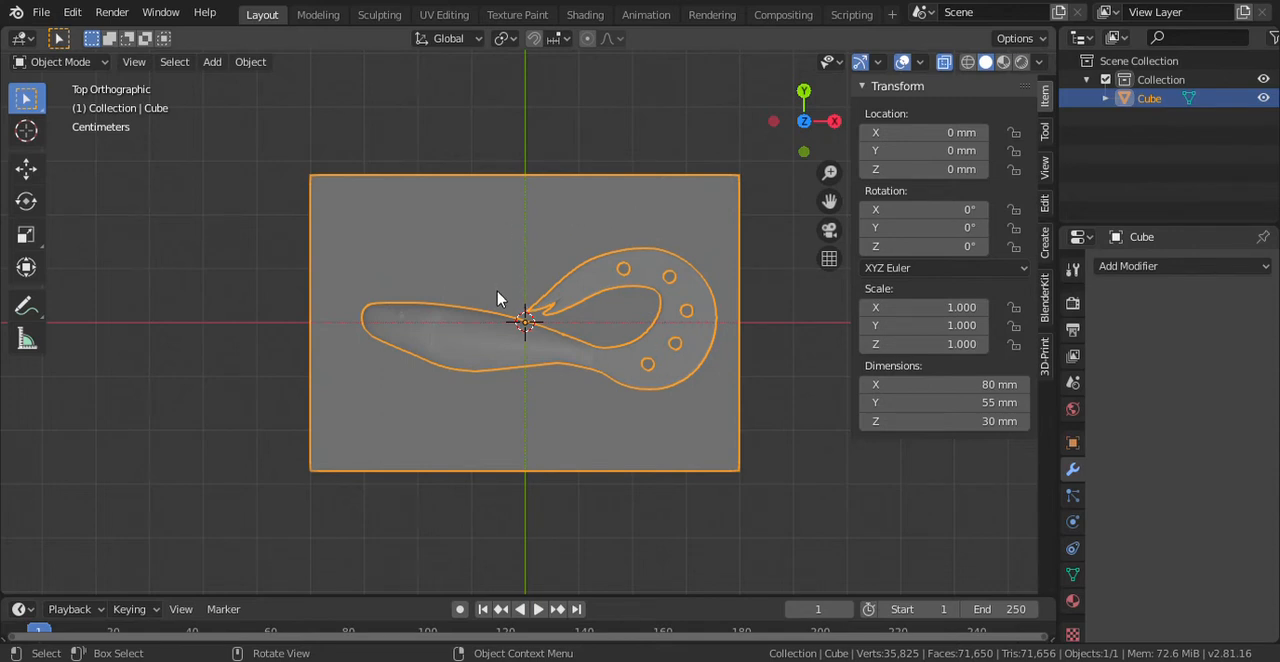
# - Add a cylinder at the origin and set its dimensions to 1.2 mm in X, 1.2 mm in Y and 30 mm in Z
pyautogui.hotkey('shift', 'a')
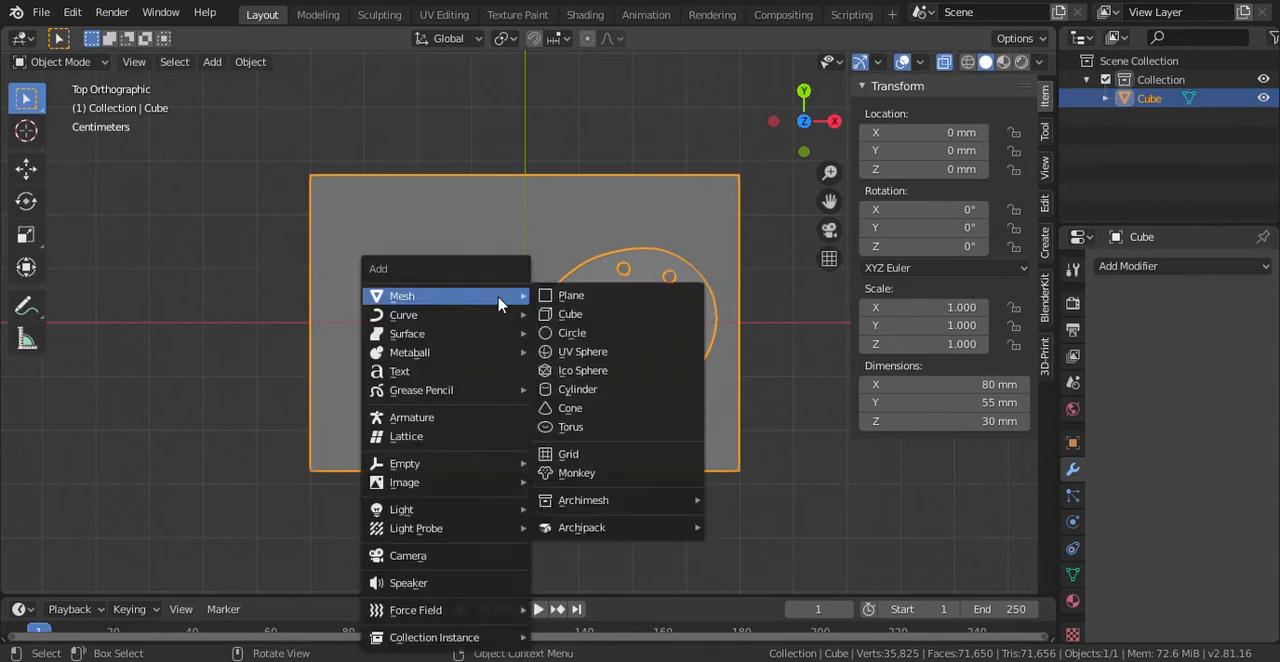
pyautogui.click(566, 390)
pyautogui.click(909, 386)
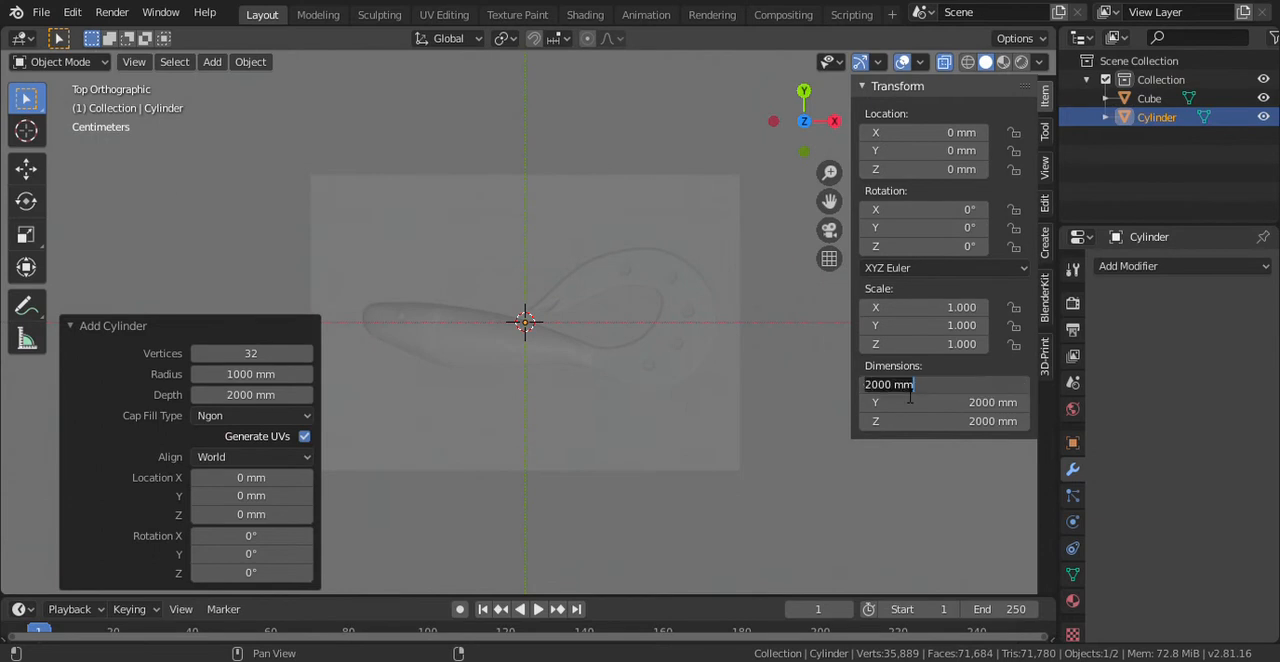
pyautogui.write('1.2')
pyautogui.press('Return')
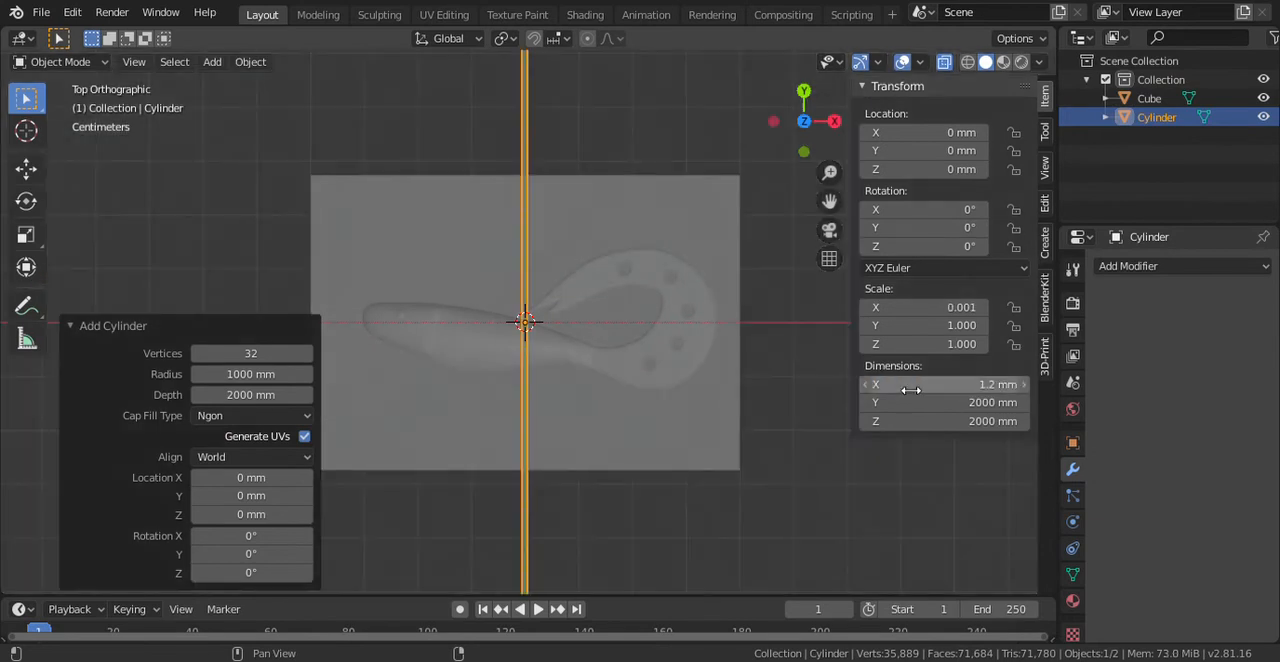
pyautogui.click(914, 402)
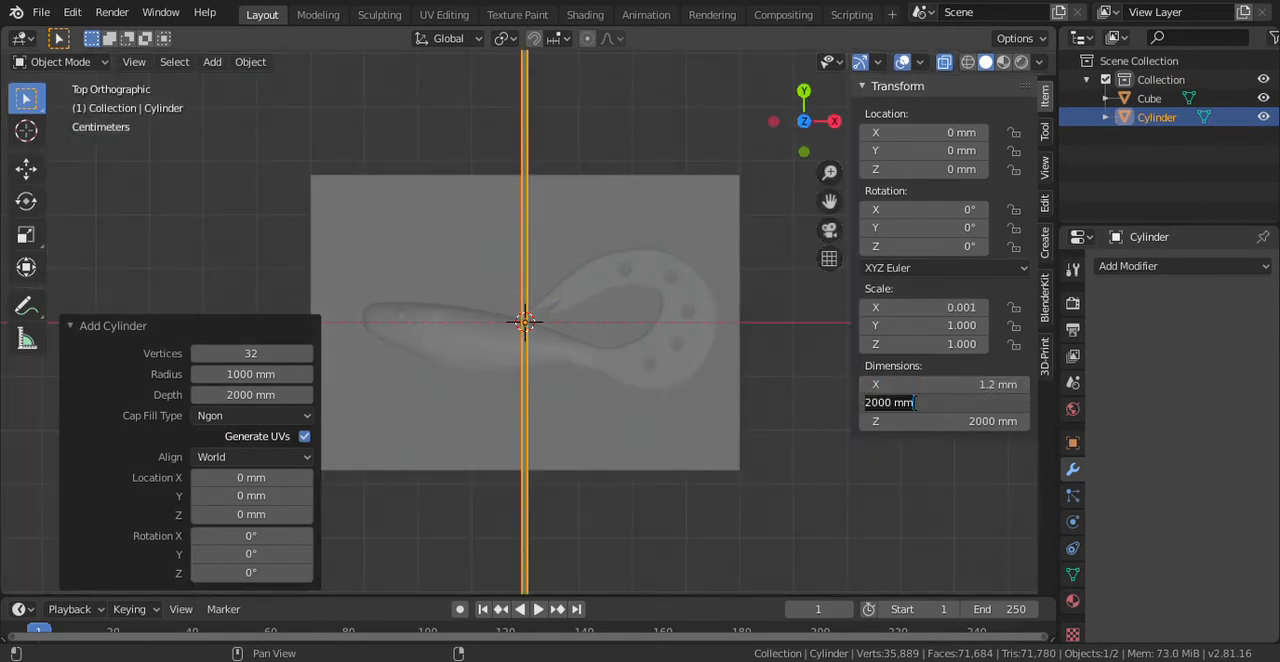
pyautogui.write('1.2')
pyautogui.press('Return')
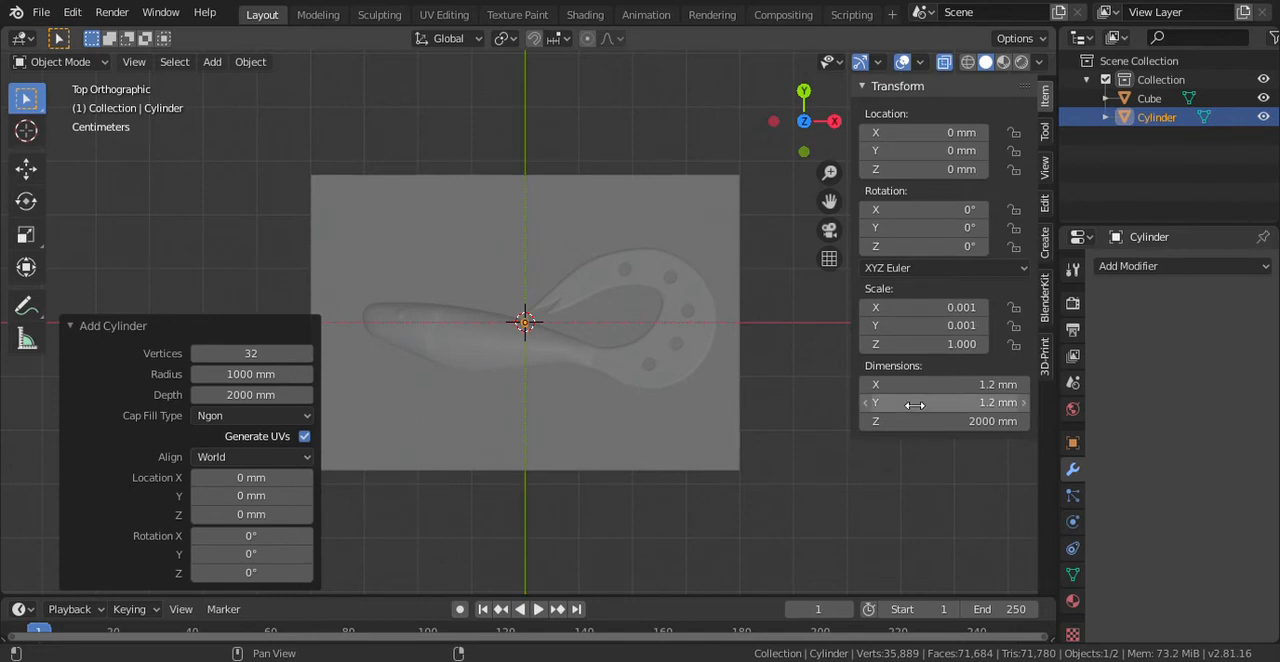
pyautogui.click(914, 421)
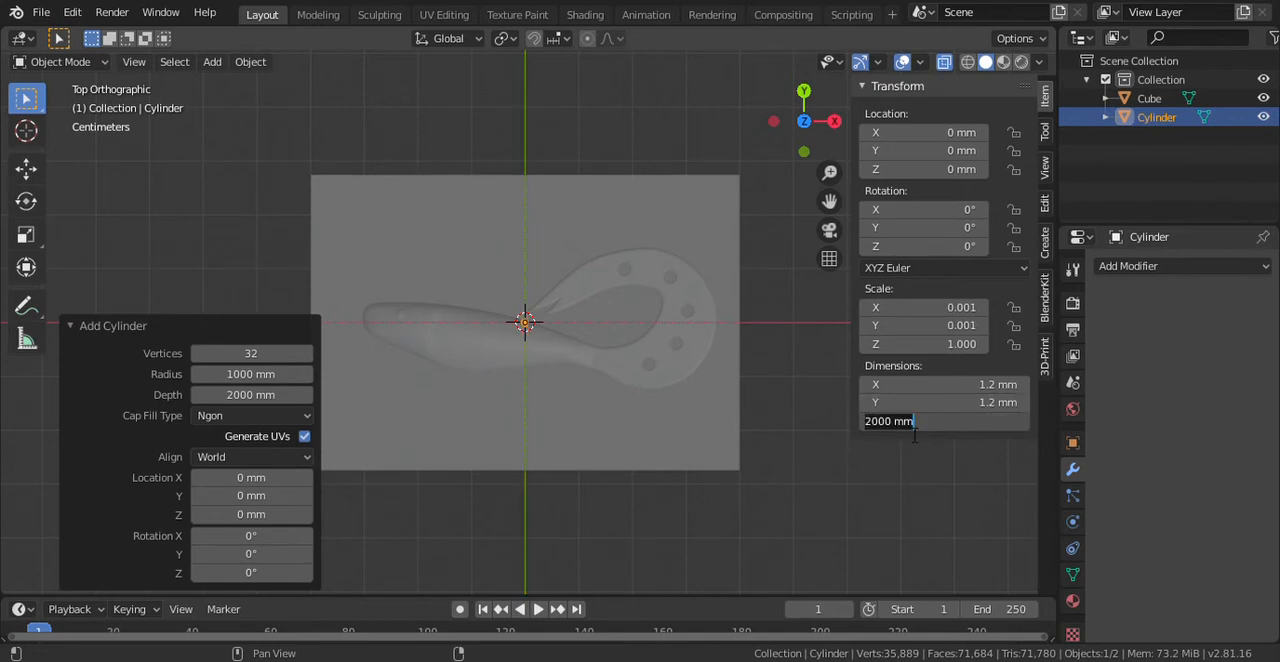
pyautogui.write('30')
pyautogui.press('Return')
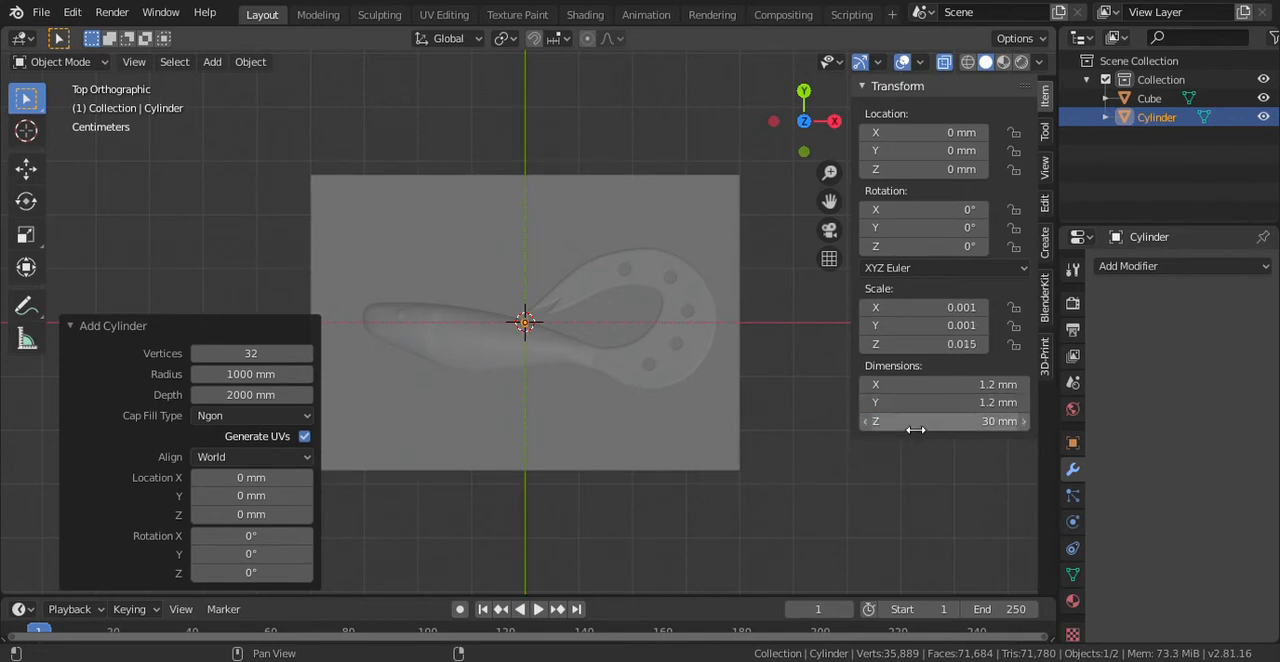
# - Rotate the thin cylinder by 90° in the right view so it lies along the Y axis
pyautogui.moveTo(812, 122); pyautogui.dragTo(841, 133)
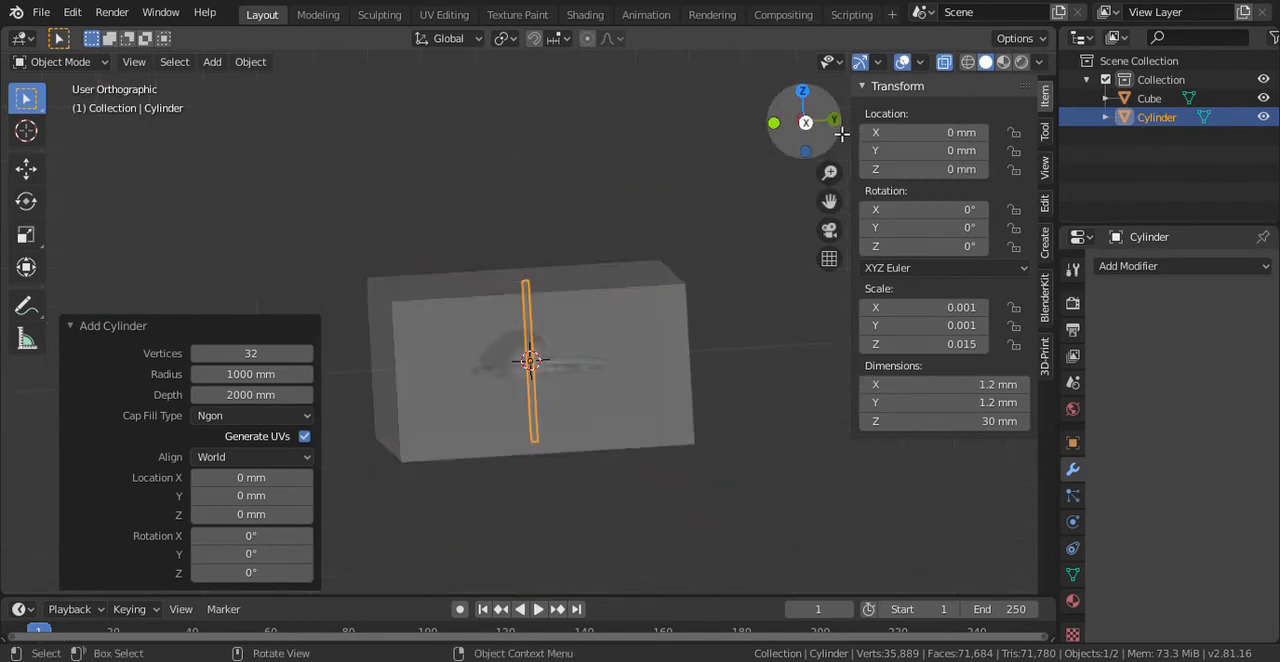
pyautogui.click(805, 122)
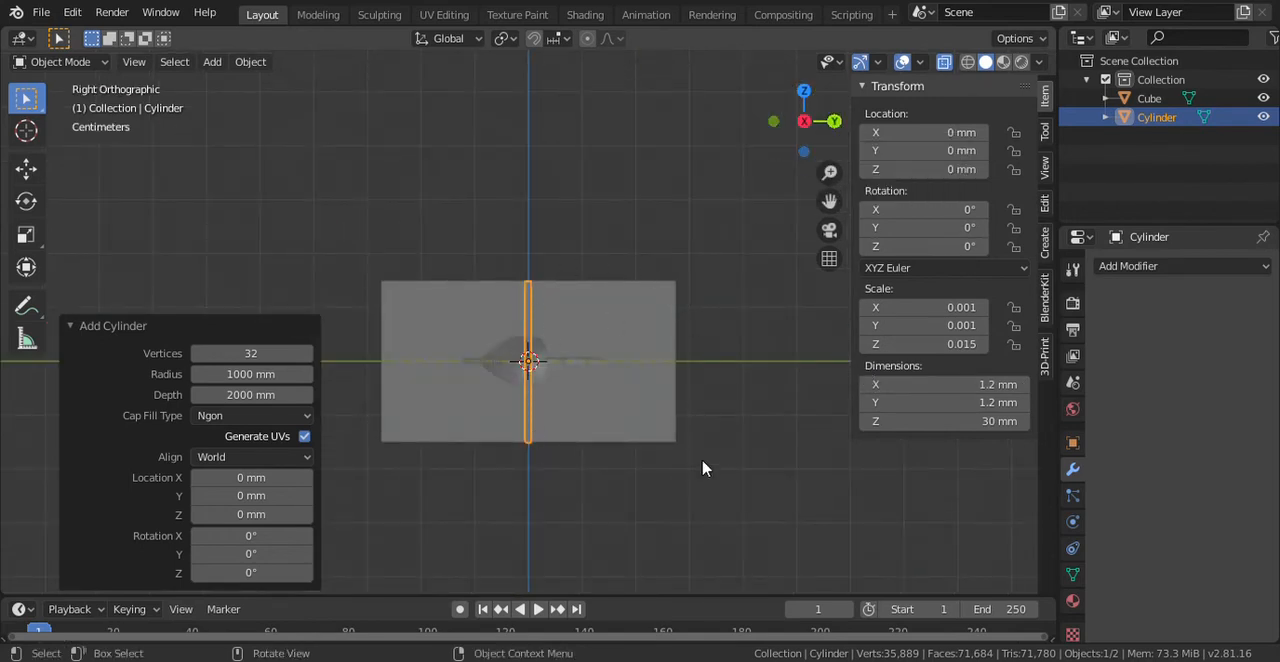
pyautogui.press('r')
pyautogui.press('9')
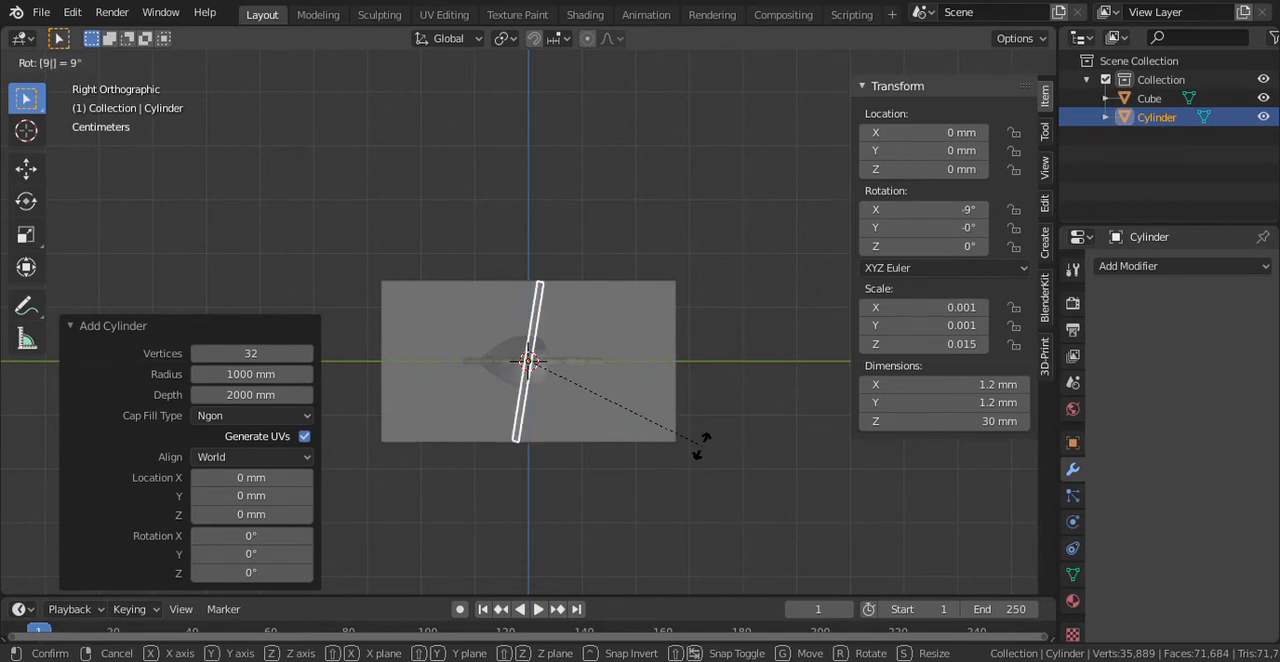
pyautogui.press('0')
pyautogui.press('Return')
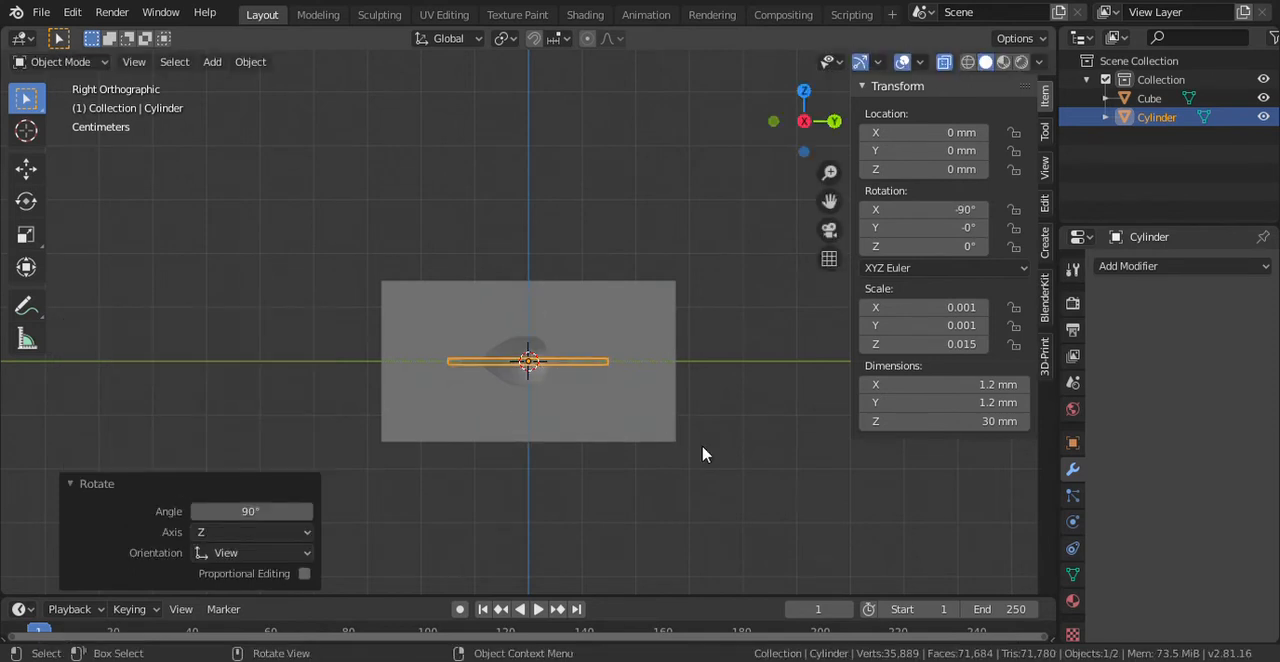
# - Rename the cylinder object as event
pyautogui.doubleClick(1157, 118)
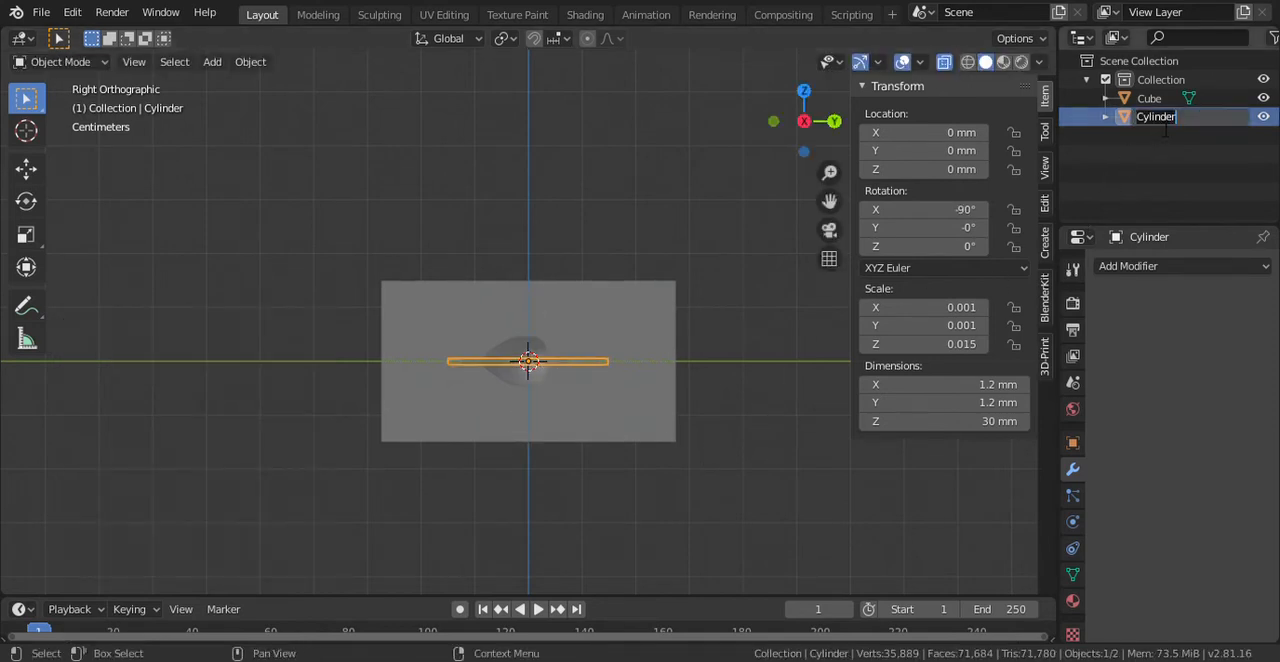
pyautogui.write('event')
pyautogui.press('Return')
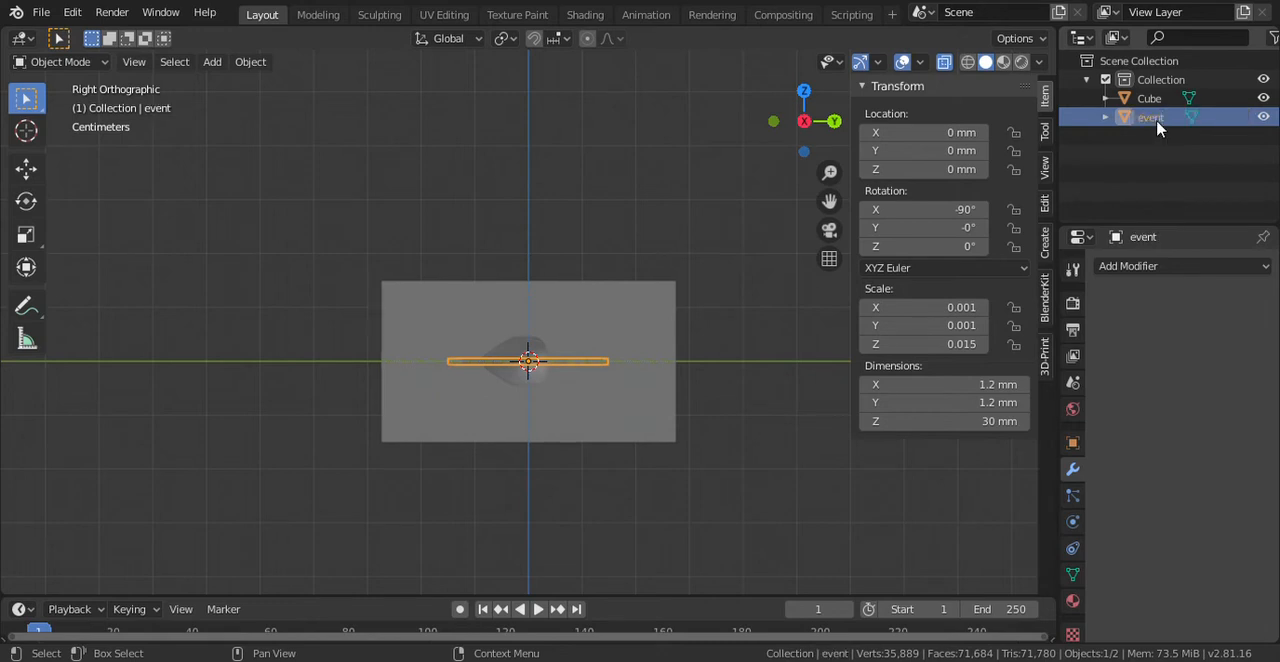
# - In the top view, move the event cylinder about 23.4 mm along Y and about 12 mm along X, above the tail loop
pyautogui.click(805, 93)
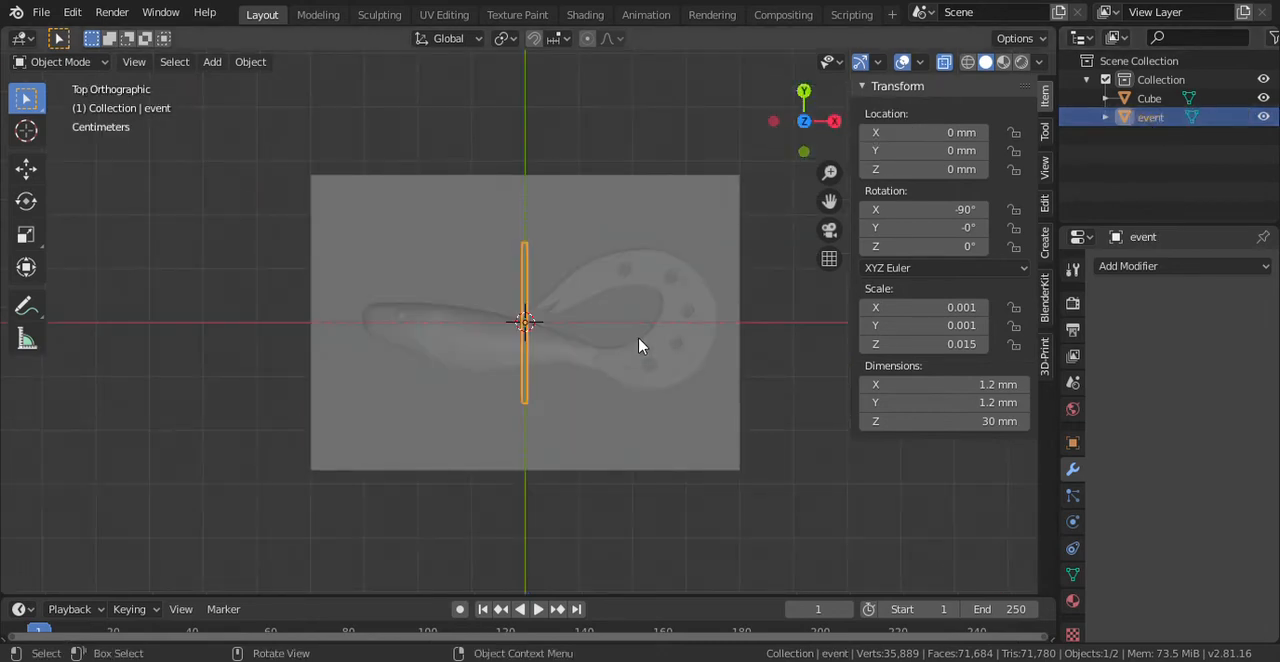
pyautogui.press('g')
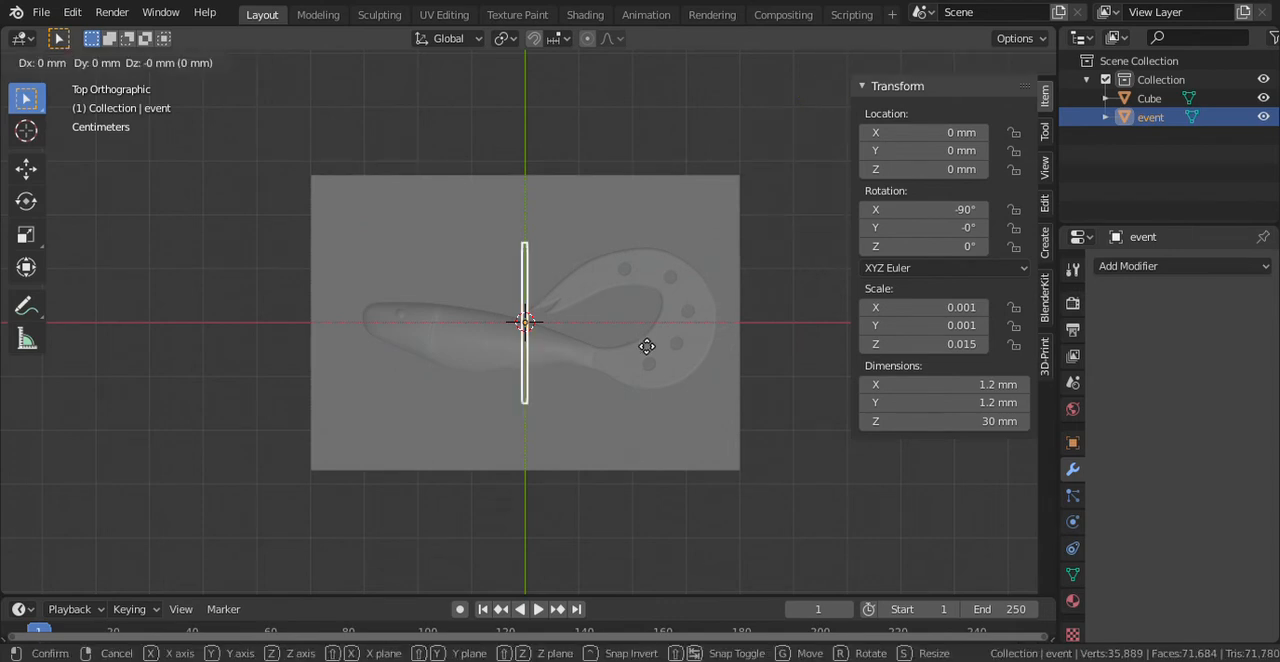
pyautogui.press('y')
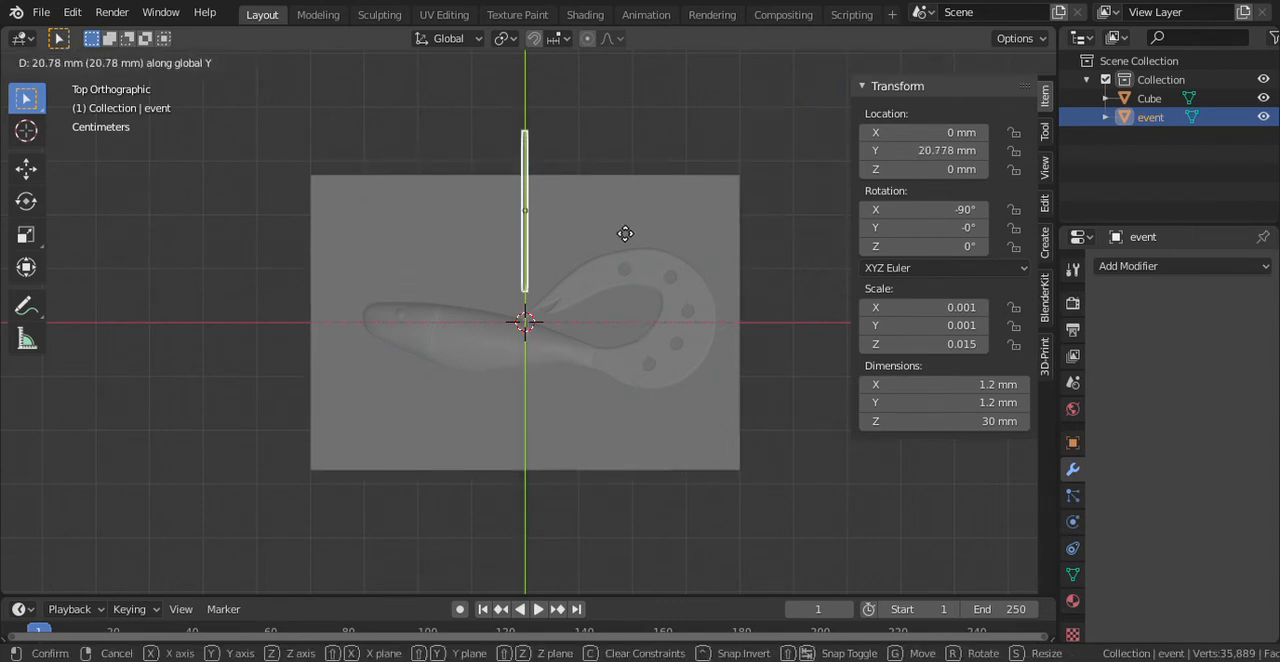
pyautogui.click(625, 220)
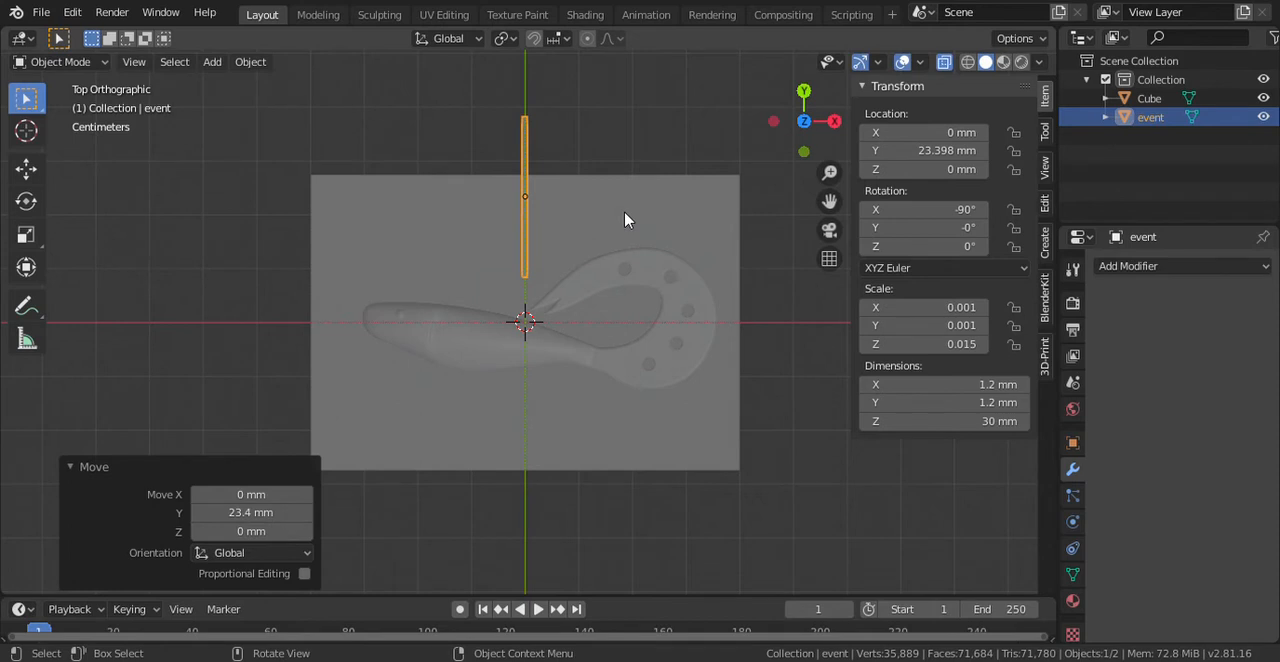
pyautogui.press('g')
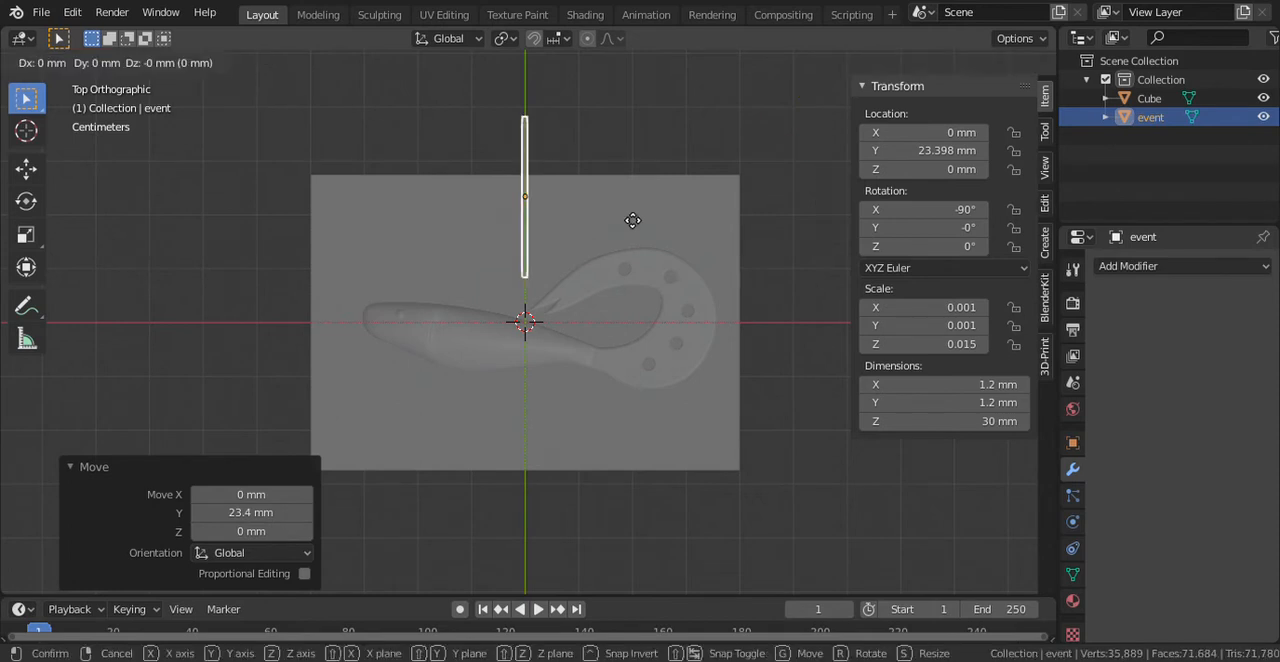
pyautogui.press('x')
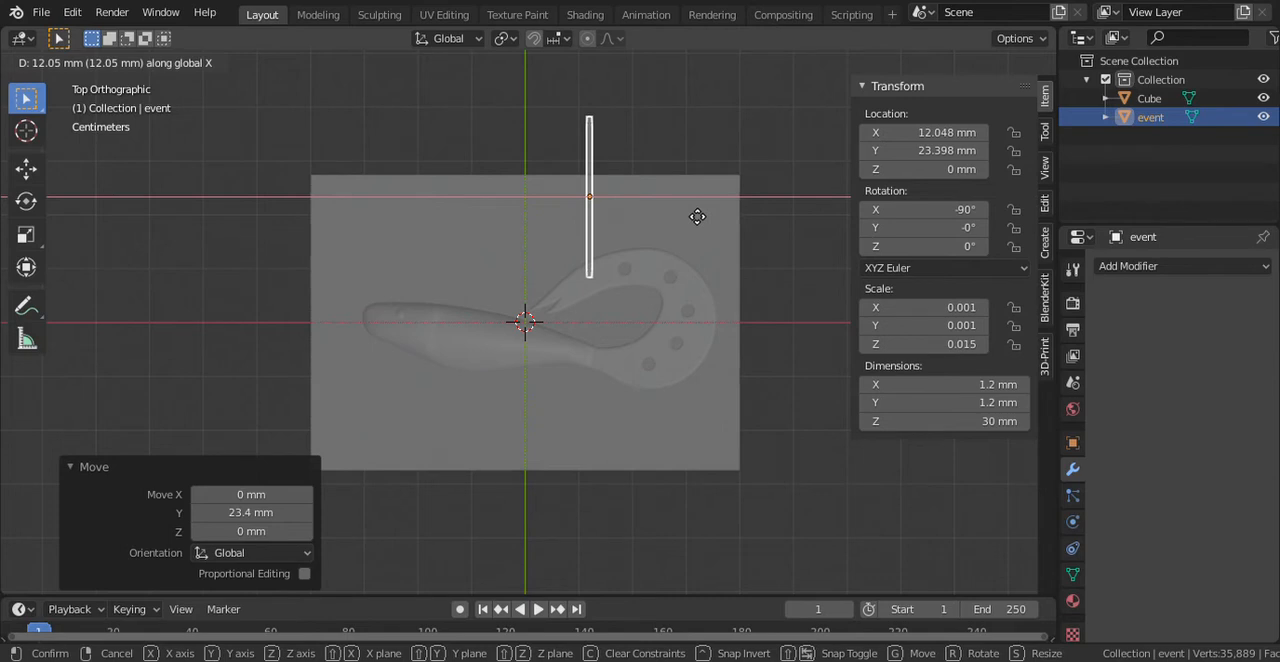
pyautogui.click(697, 216)
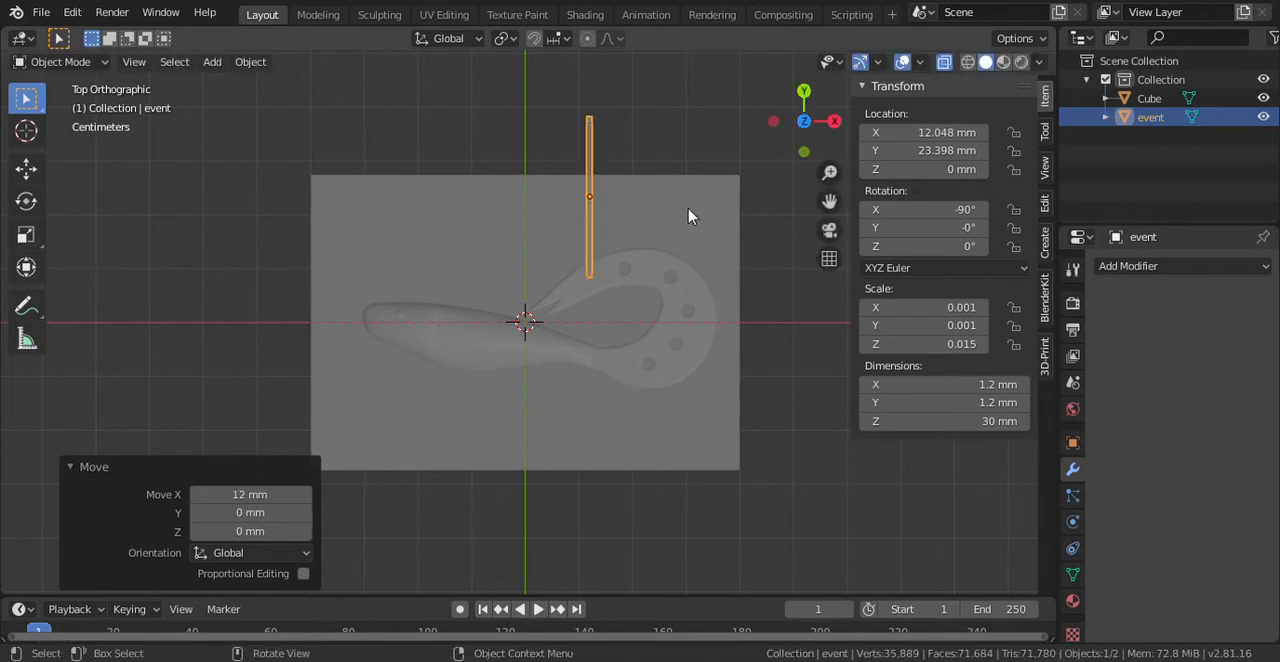
# - Duplicate the event cylinder and move the copy about -47.1 mm along Y and about 14.5 mm along X, below the tail
pyautogui.hotkey('shift', 'd')
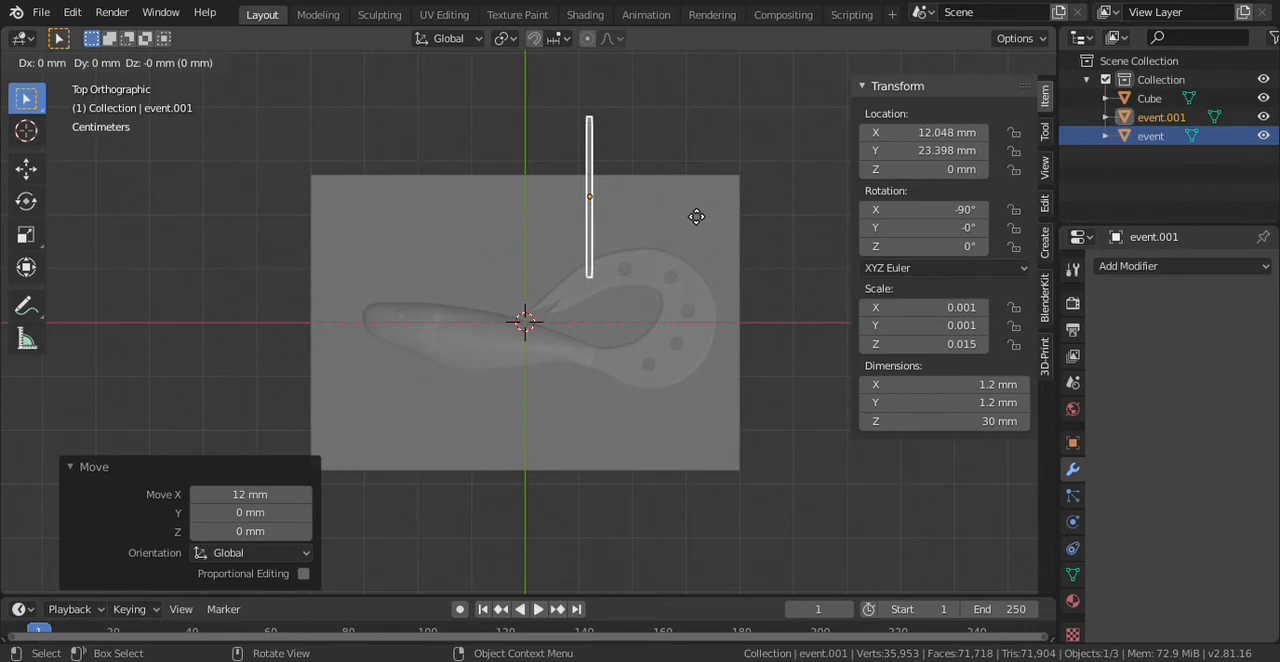
pyautogui.press('y')
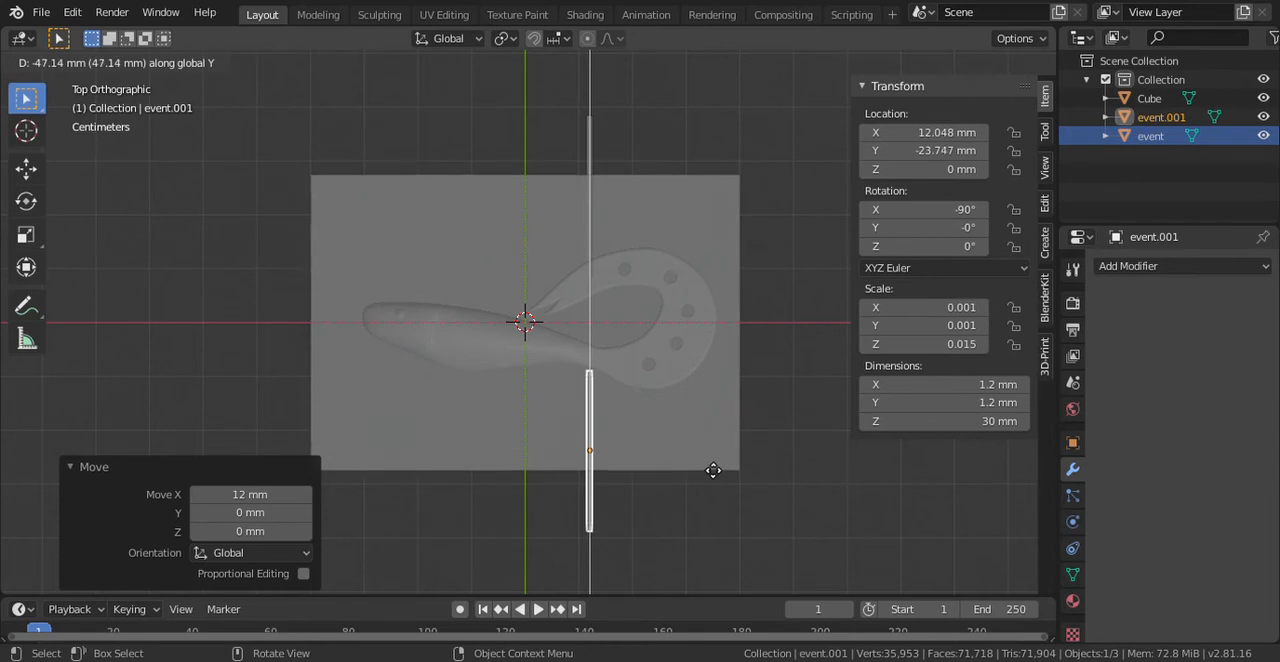
pyautogui.click(709, 470)
pyautogui.press('g')
pyautogui.press('x')
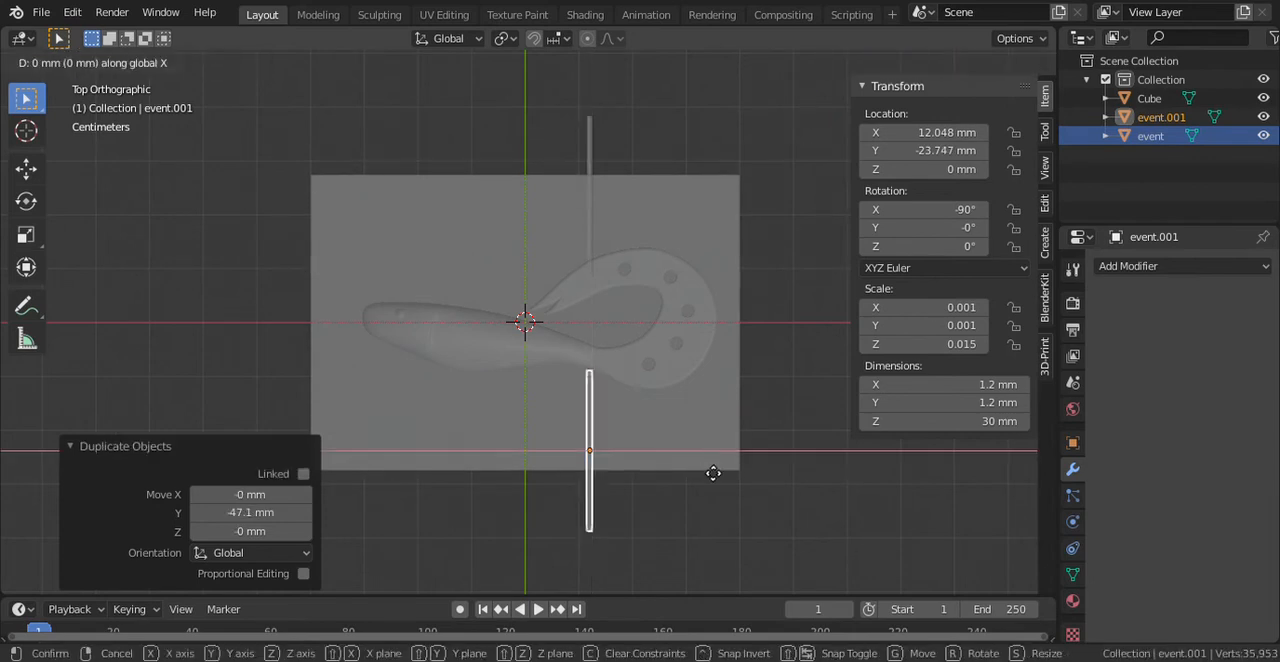
pyautogui.click(785, 486)
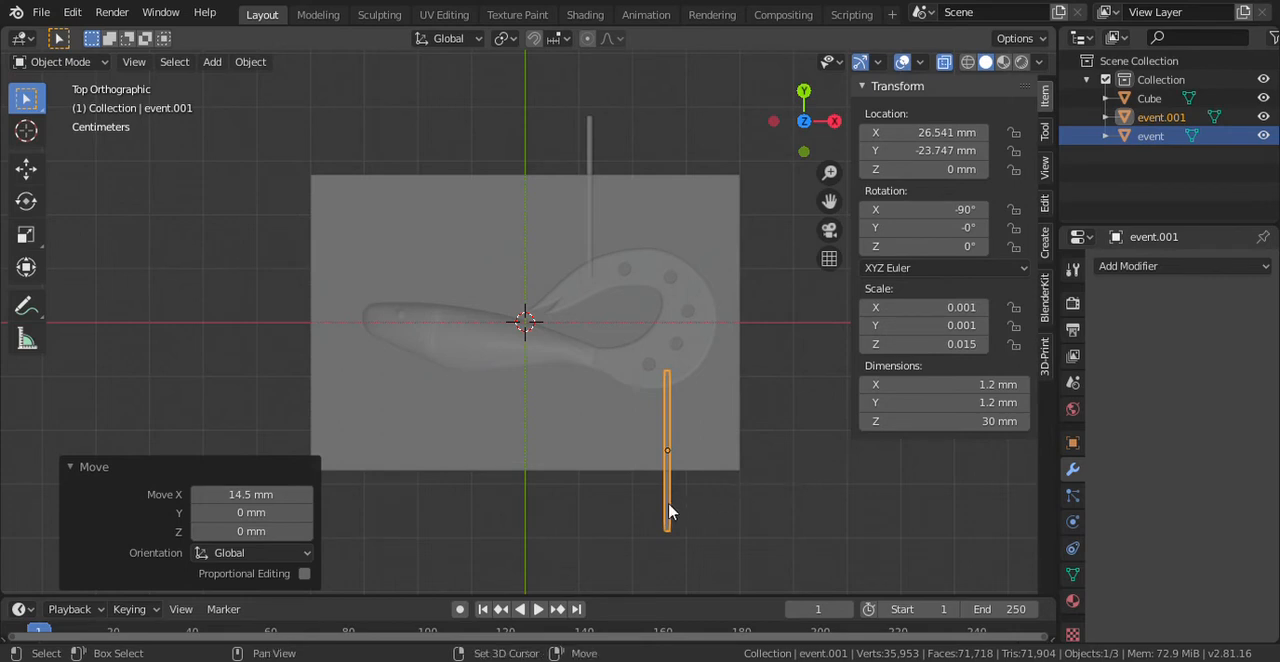
# - Duplicate the cylinder below the tail and shift the copy about -37.9 mm along X, under the lure's body
pyautogui.hotkey('shift', 'd')
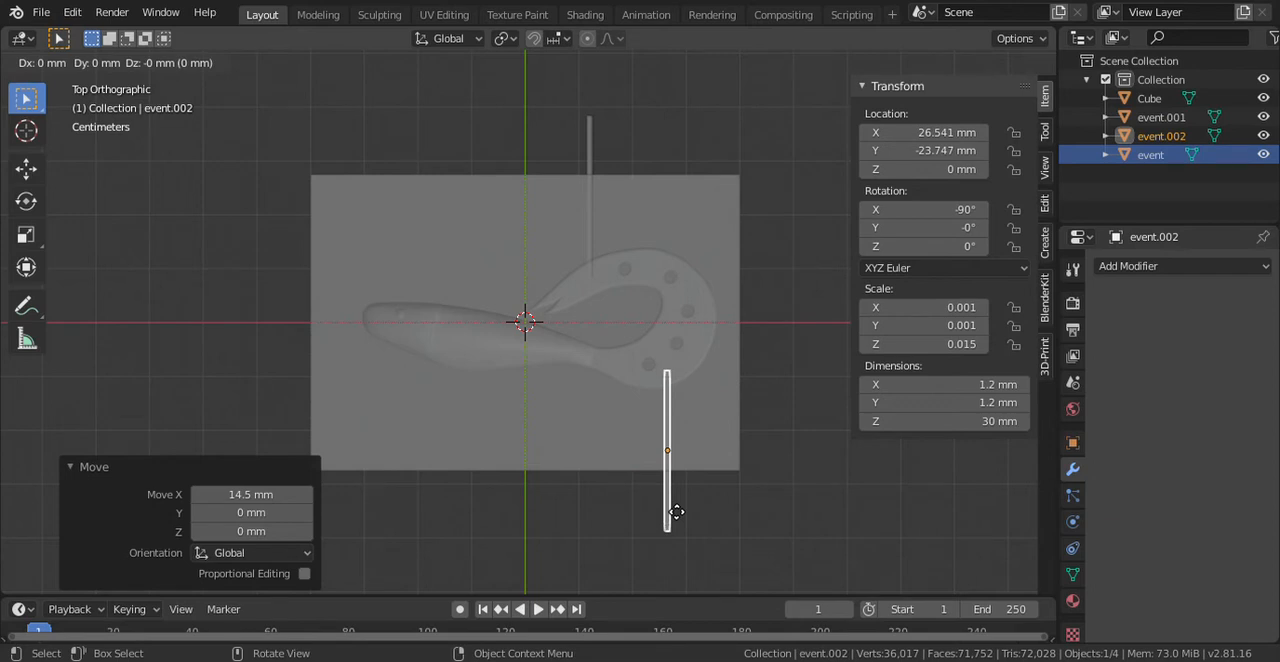
pyautogui.press('x')
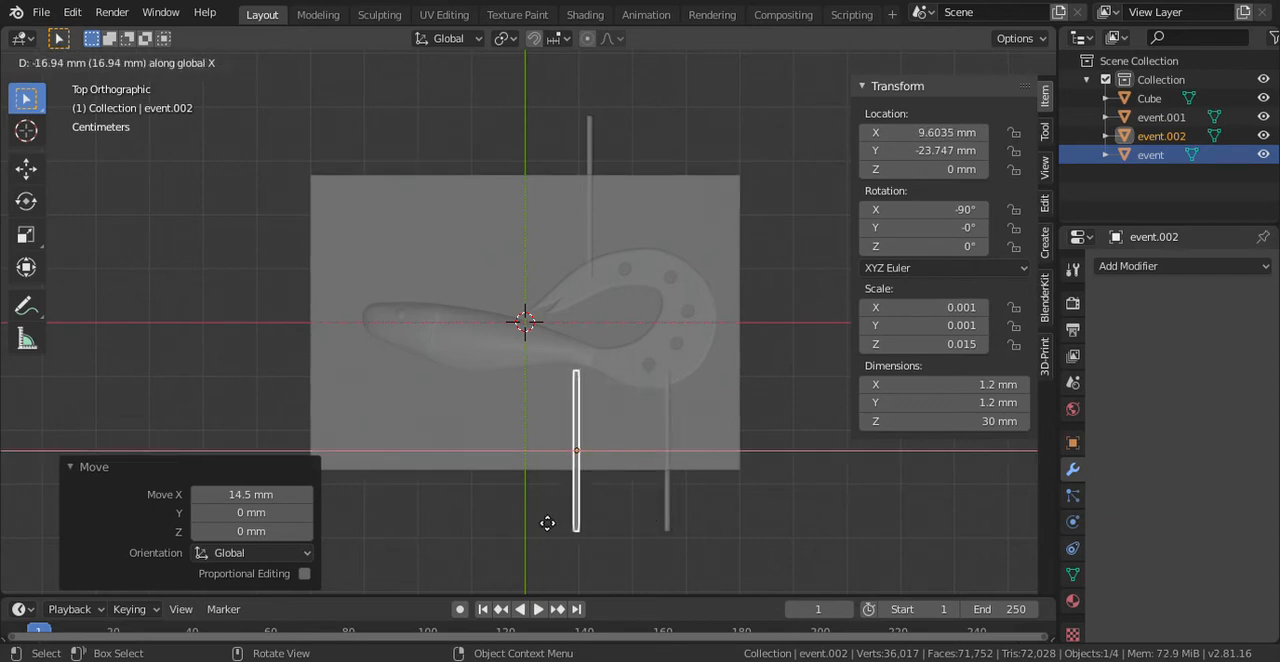
pyautogui.click(472, 524)
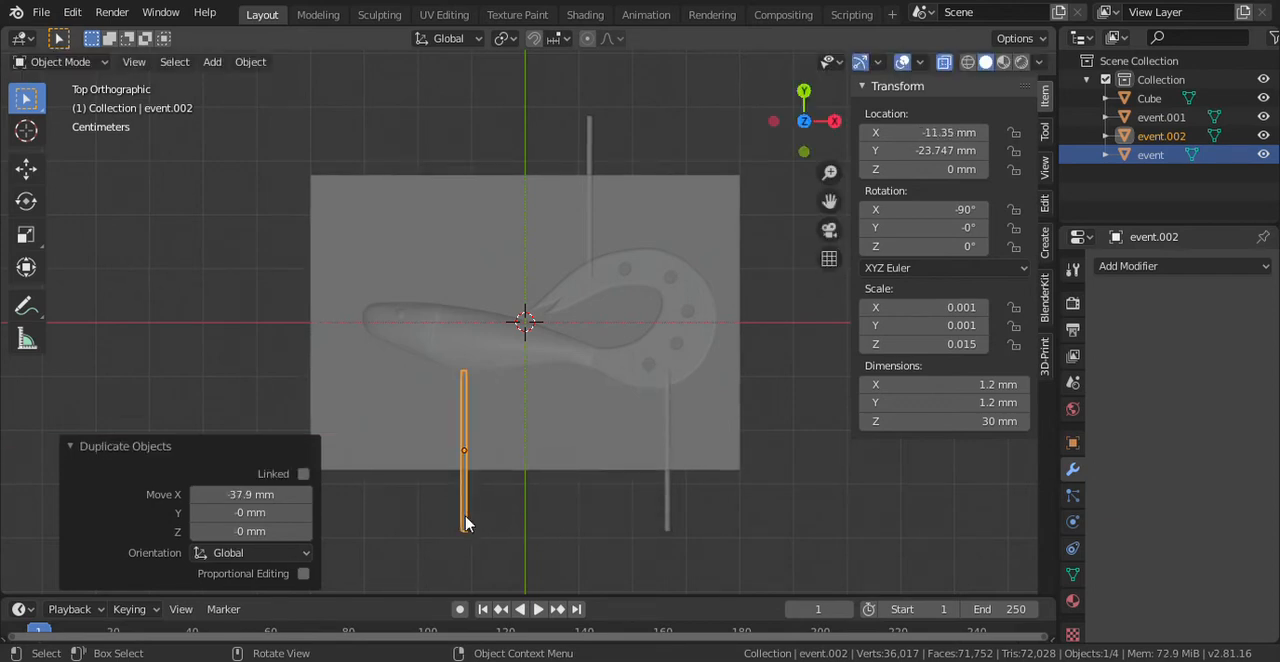
# - Move the event.002 cylinder about 2.62 mm along Y so its end reaches into the lure's body
pyautogui.press('g')
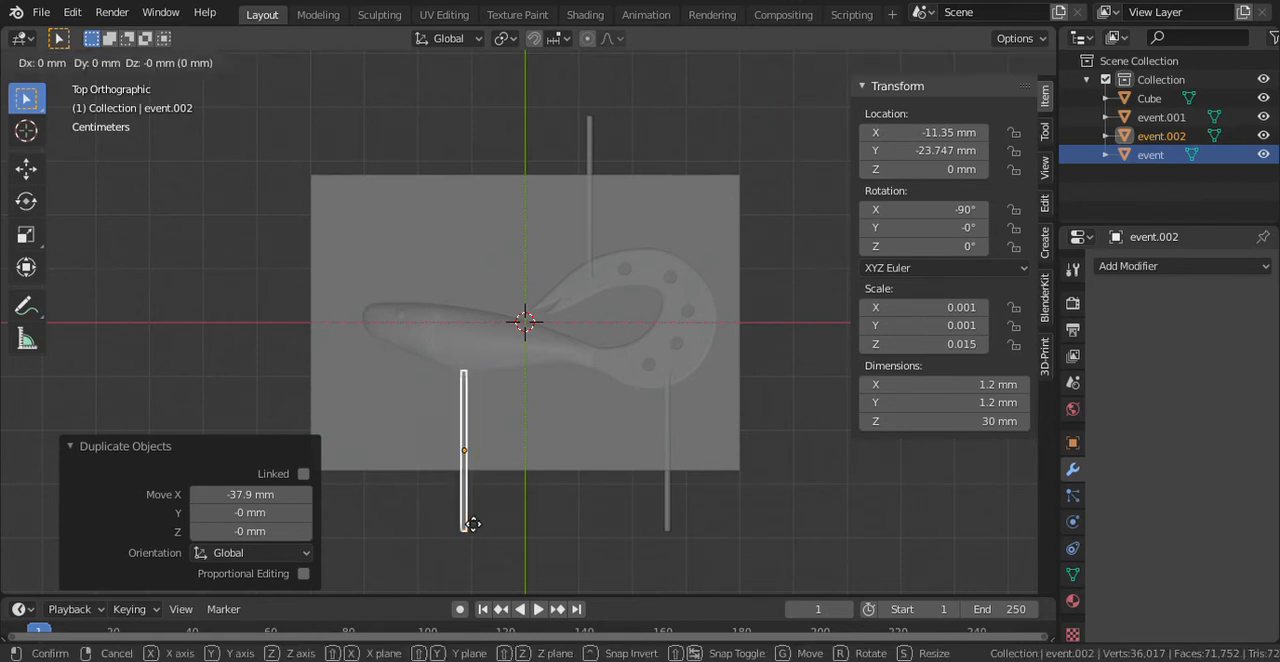
pyautogui.press('y')
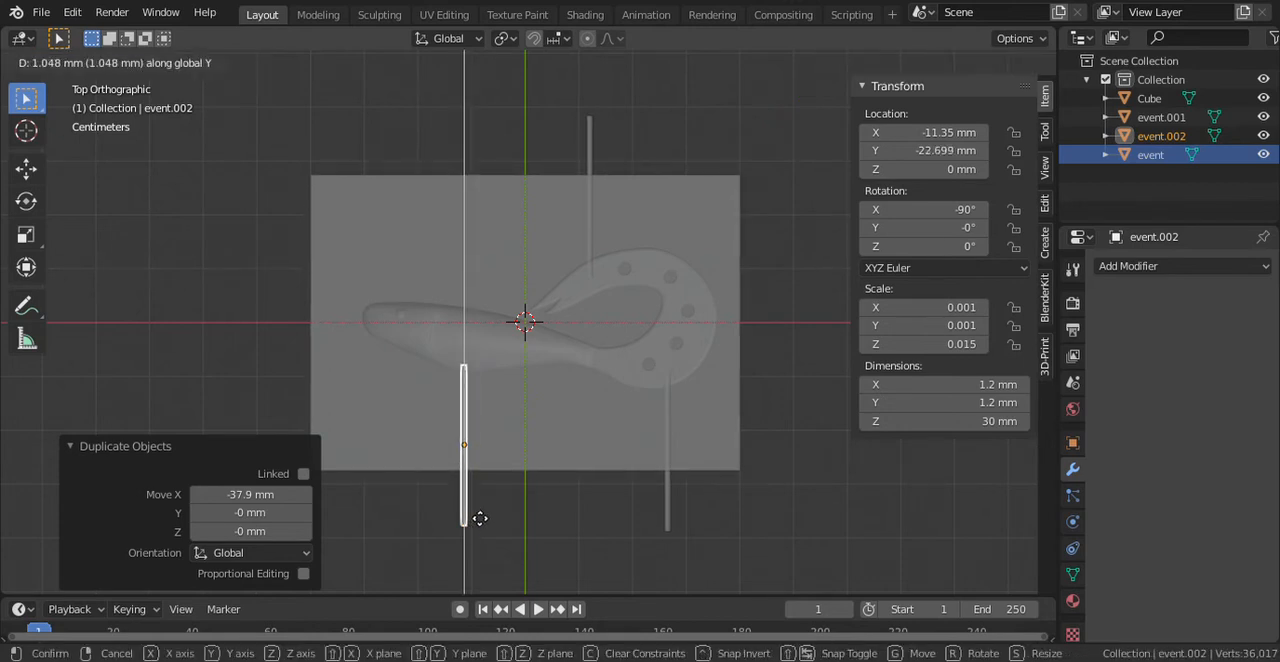
pyautogui.click(474, 511)
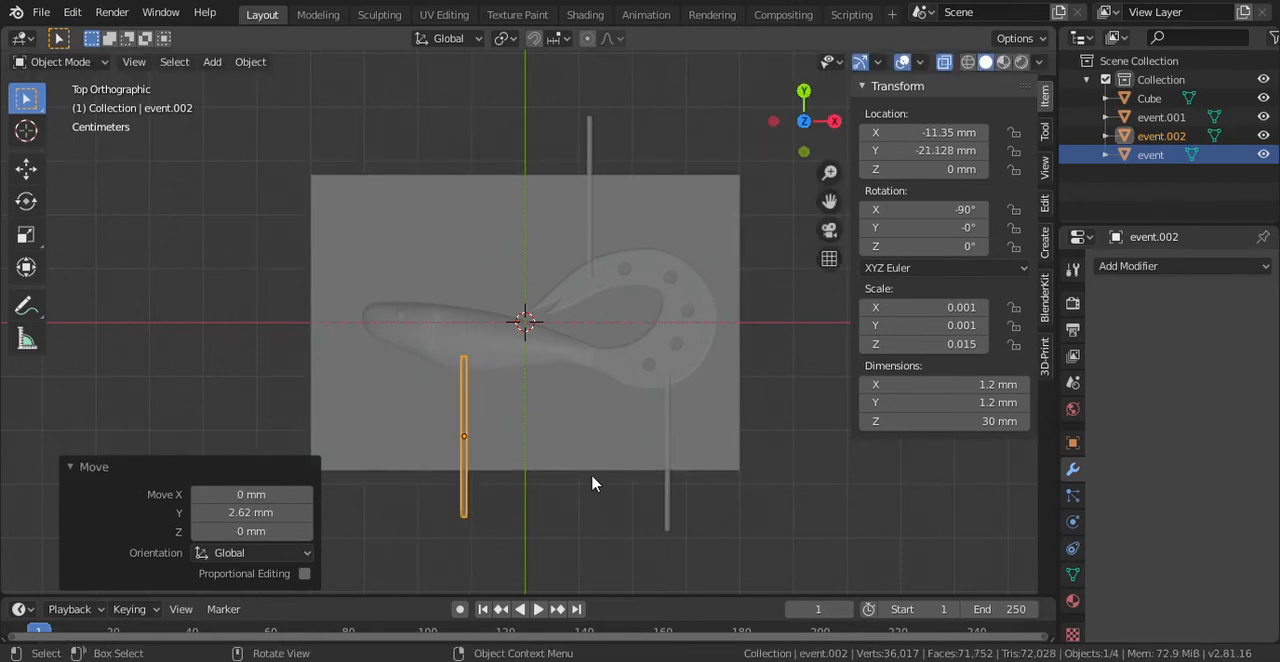
# - Cut the event cylinder out of the Cube with a Boolean modifier set to Difference, and apply it
pyautogui.click(557, 418)
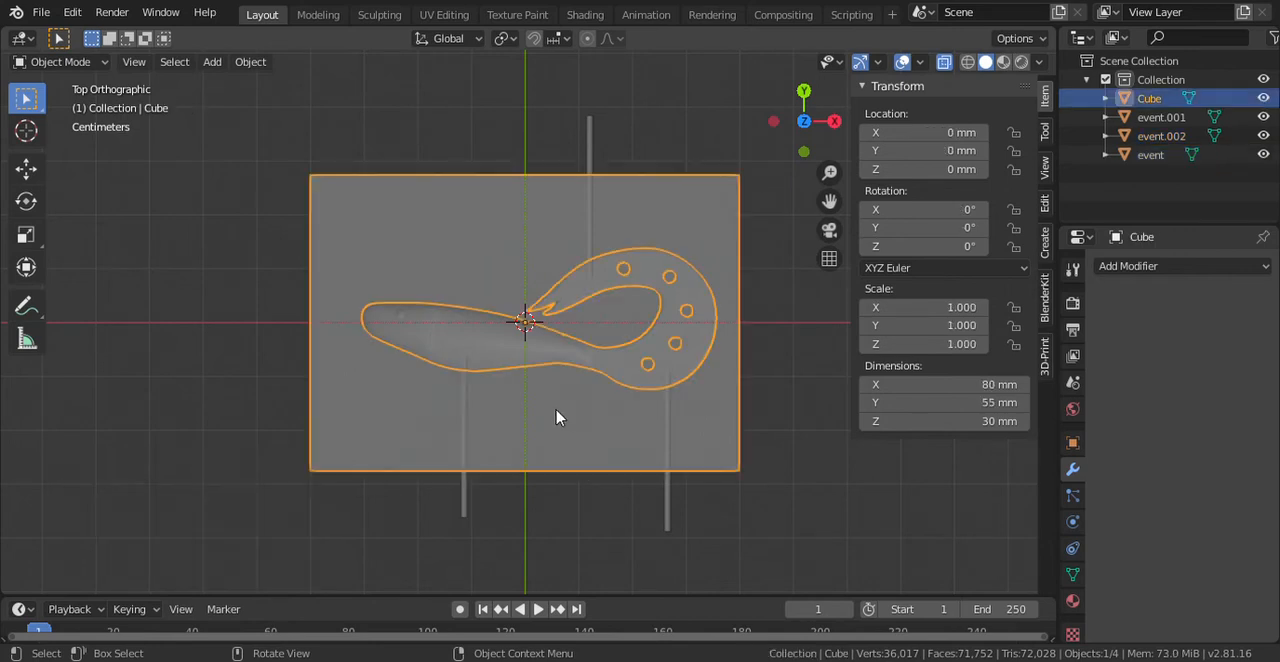
pyautogui.click(1170, 267)
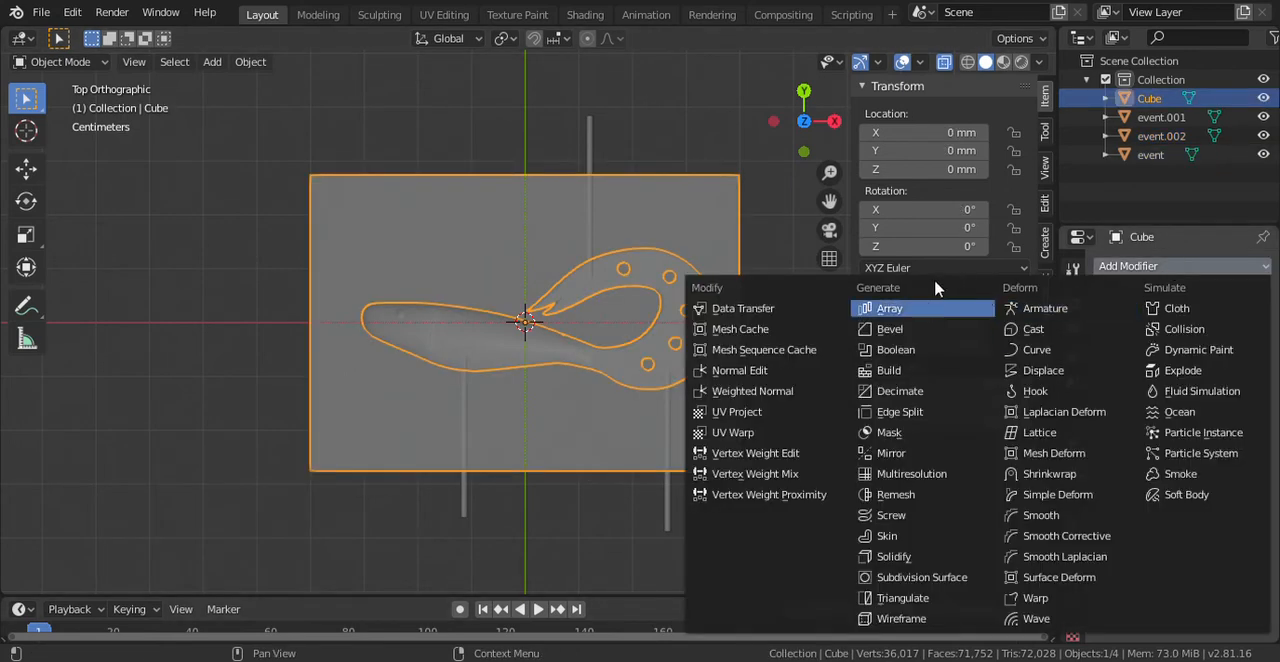
pyautogui.click(890, 349)
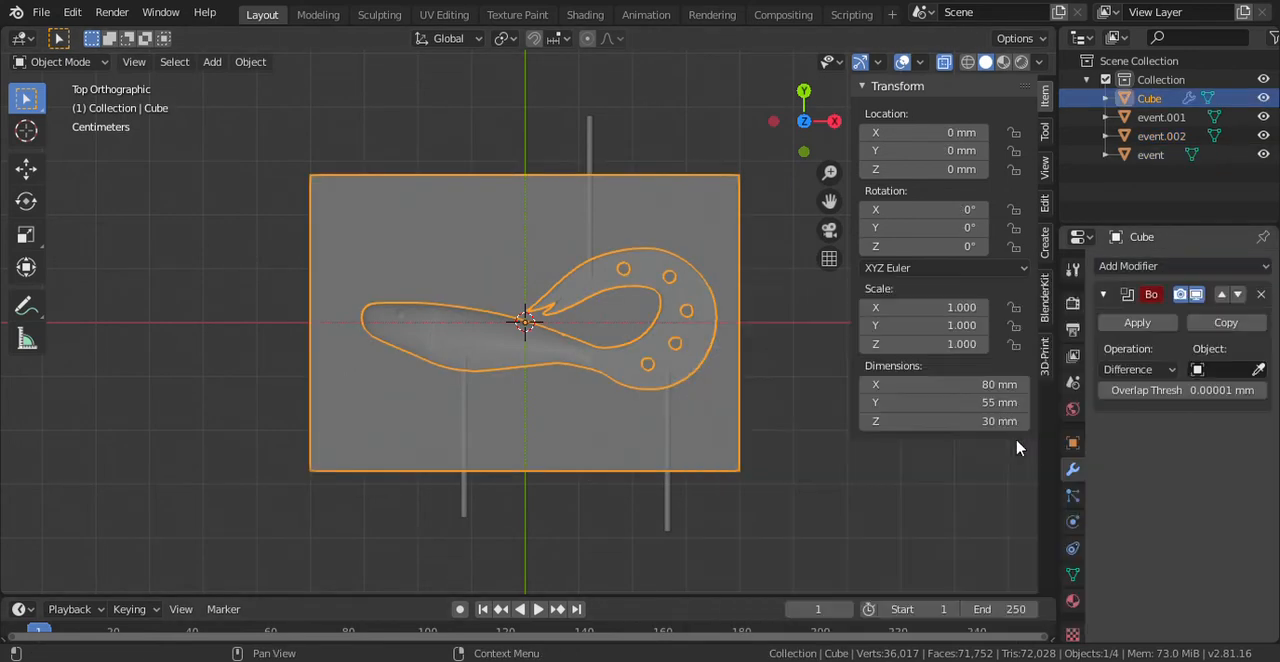
pyautogui.click(1225, 370)
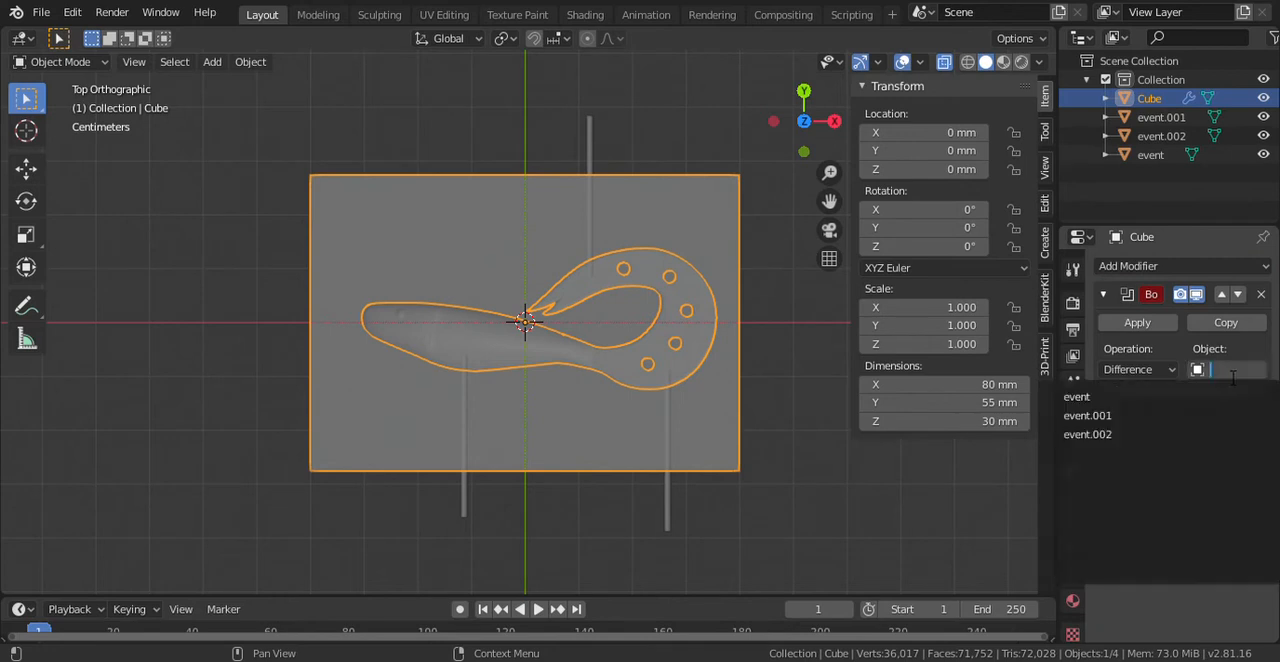
pyautogui.click(1141, 400)
pyautogui.click(1162, 322)
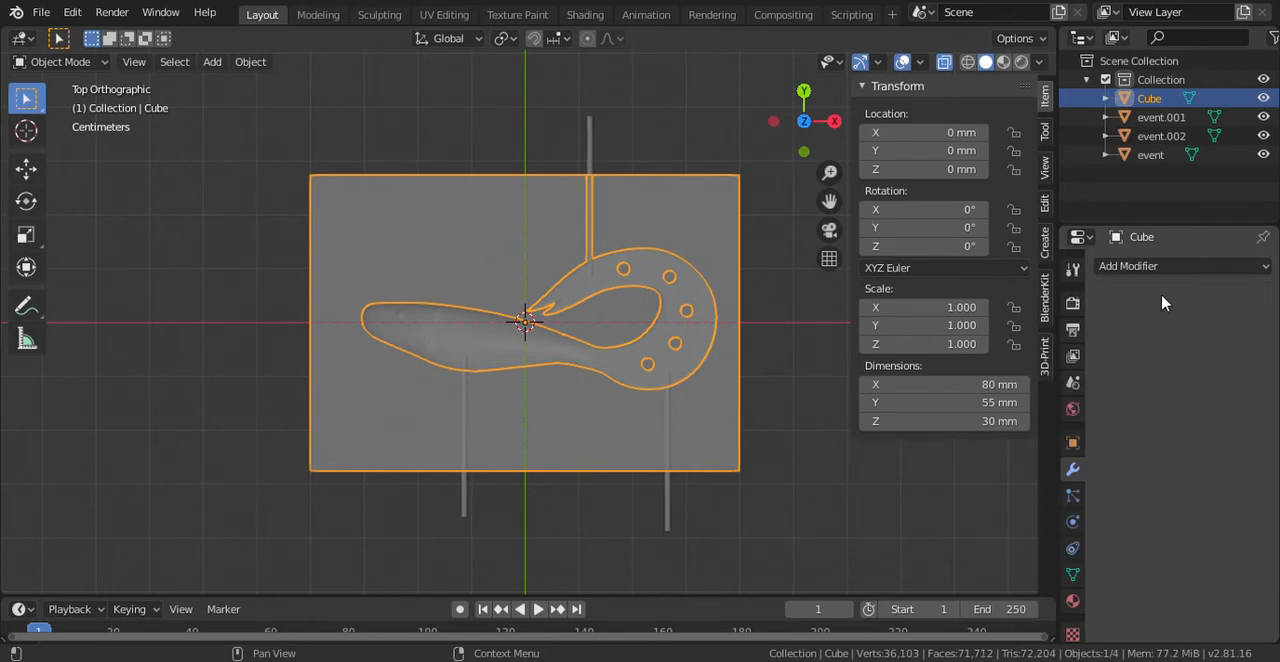
pyautogui.click(1150, 117)
pyautogui.rightClick(1137, 120)
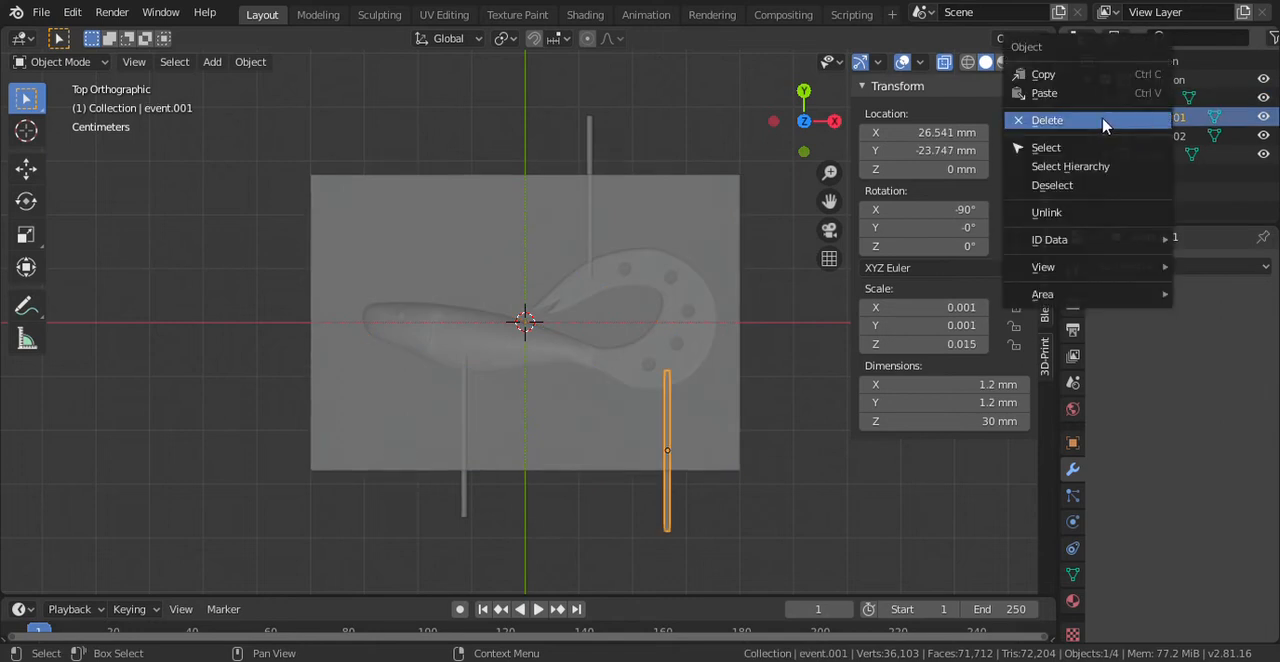
pyautogui.click(1104, 120)
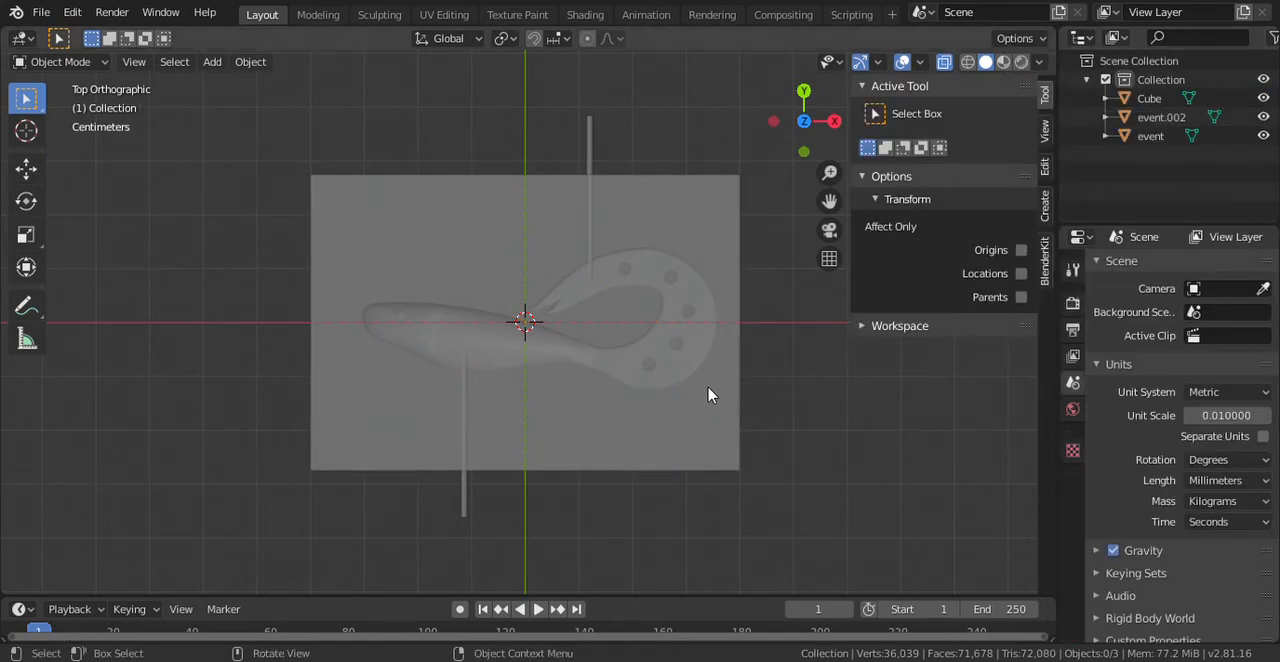
pyautogui.hotkey('ctrl', 'z')
pyautogui.hotkey('ctrl', 'z')
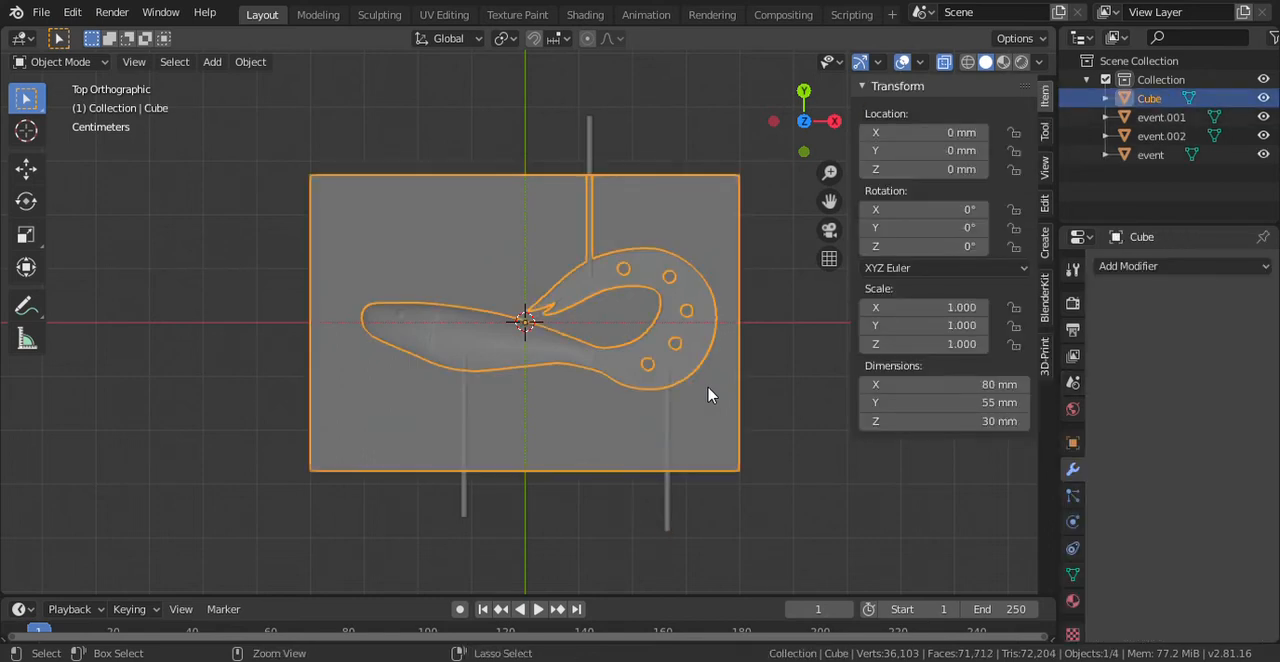
pyautogui.hotkey('ctrl', 'z')
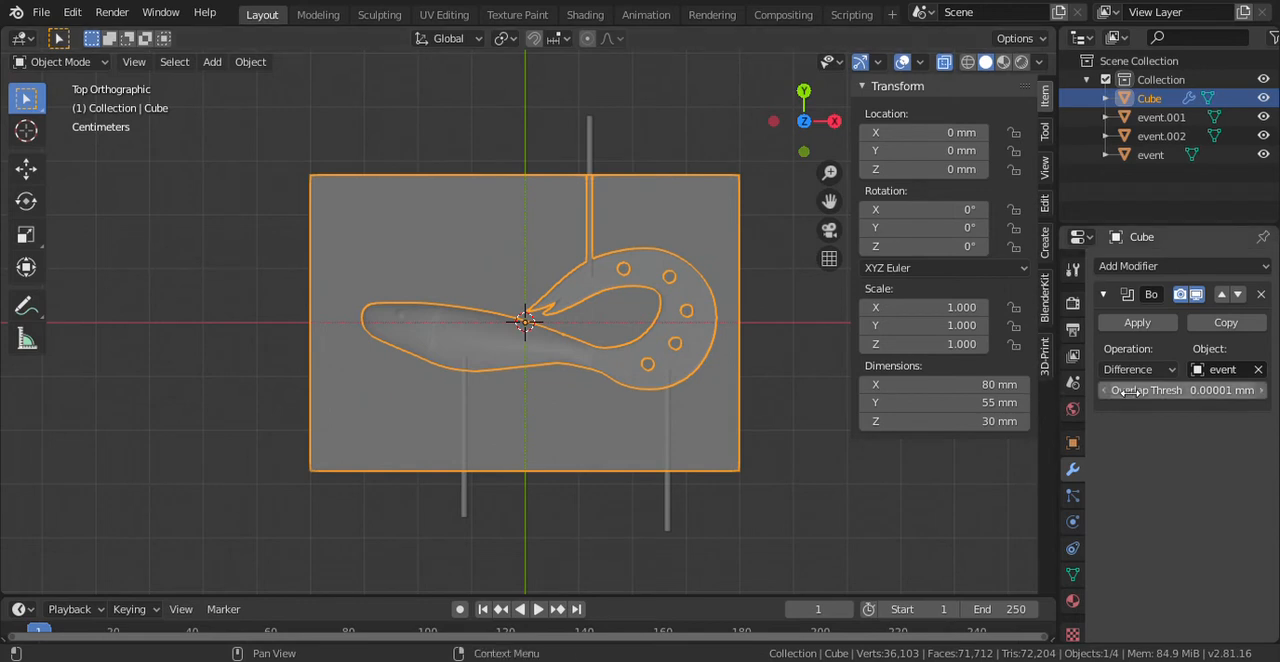
# - Apply the Cube's Boolean modifier for the event cylinder and delete that cylinder
pyautogui.click(1166, 326)
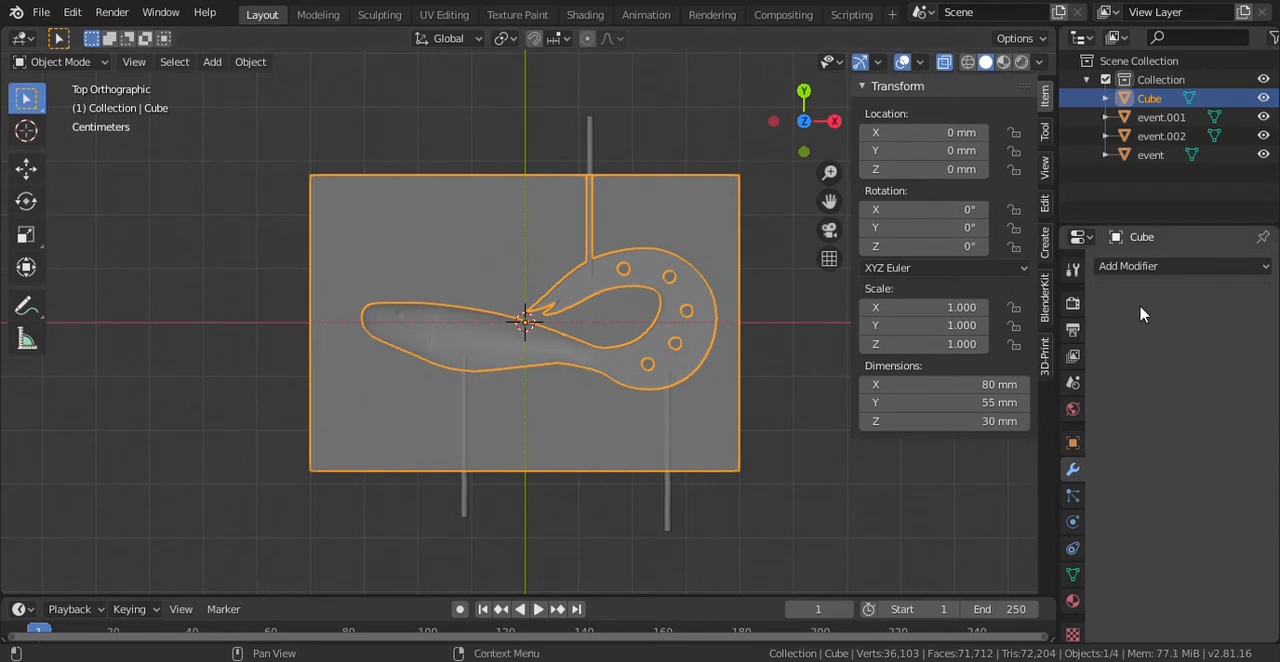
pyautogui.click(1155, 155)
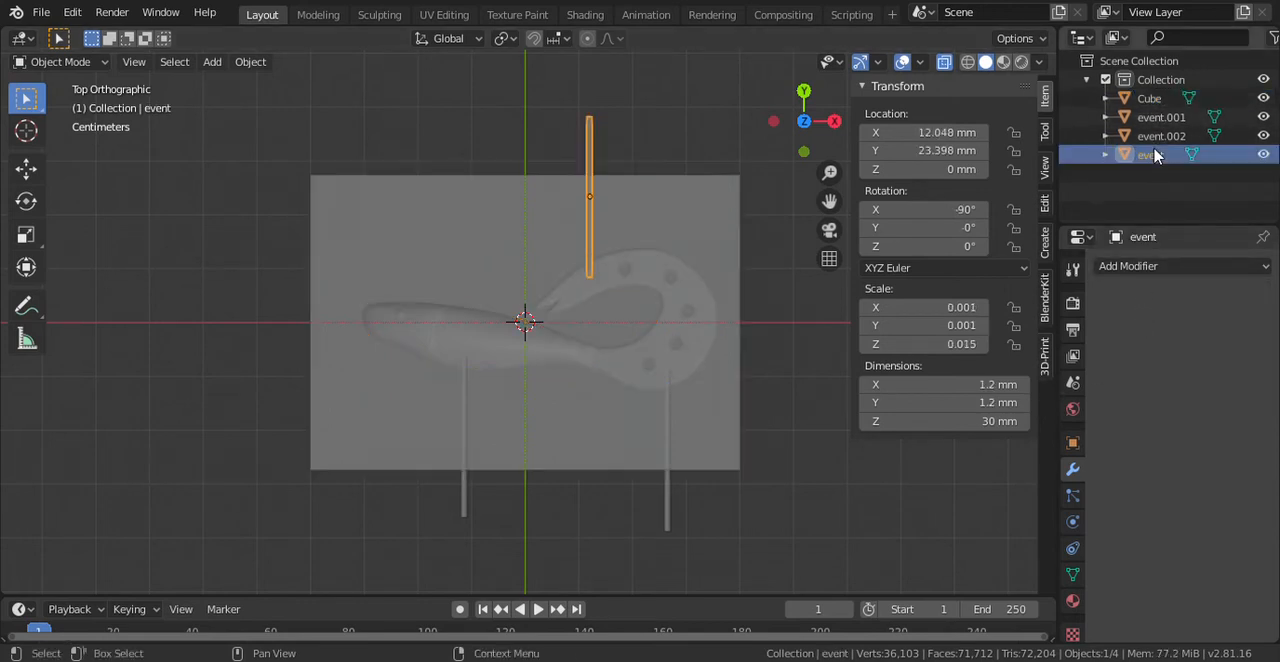
pyautogui.rightClick(1157, 155)
pyautogui.click(1133, 158)
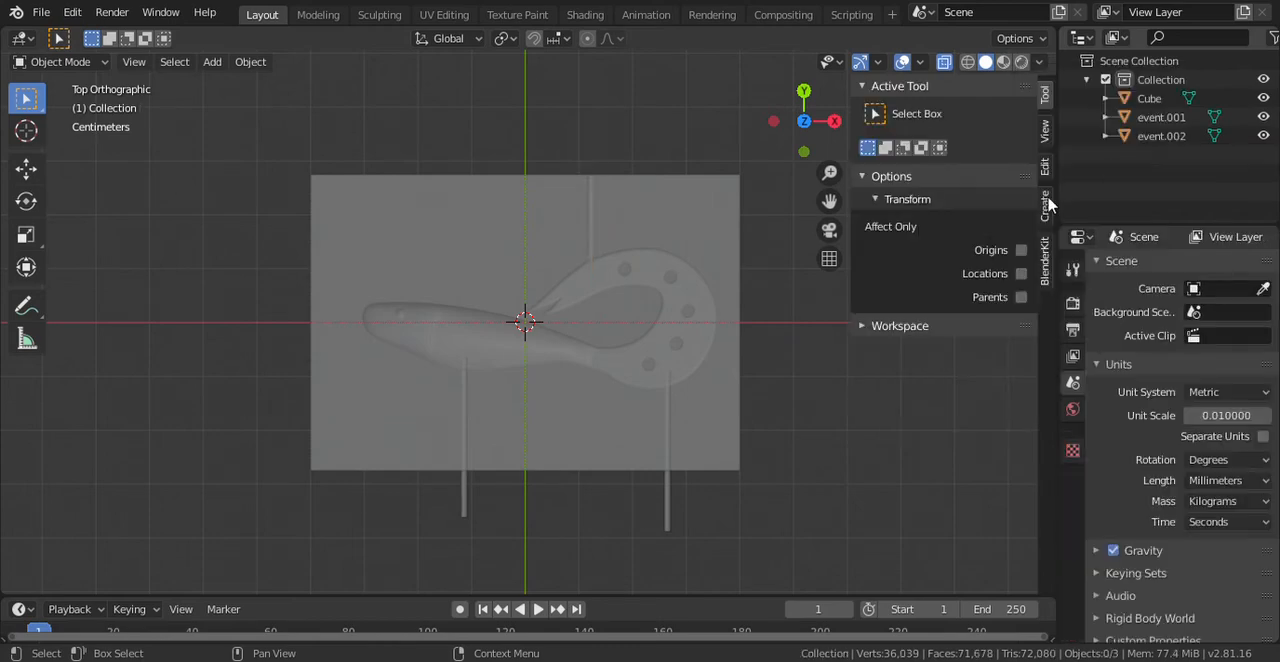
# - Cut the event.001 cylinder out of the Cube with an applied Boolean Difference modifier
pyautogui.click(708, 276)
pyautogui.click(1145, 275)
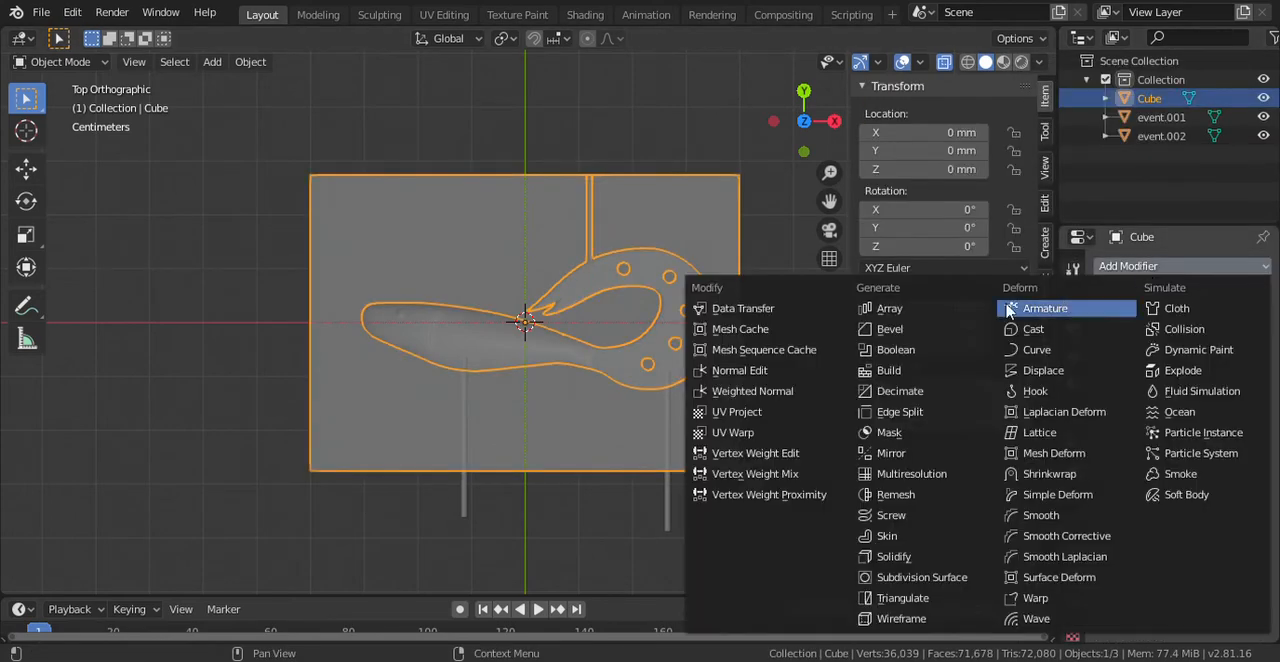
pyautogui.click(918, 350)
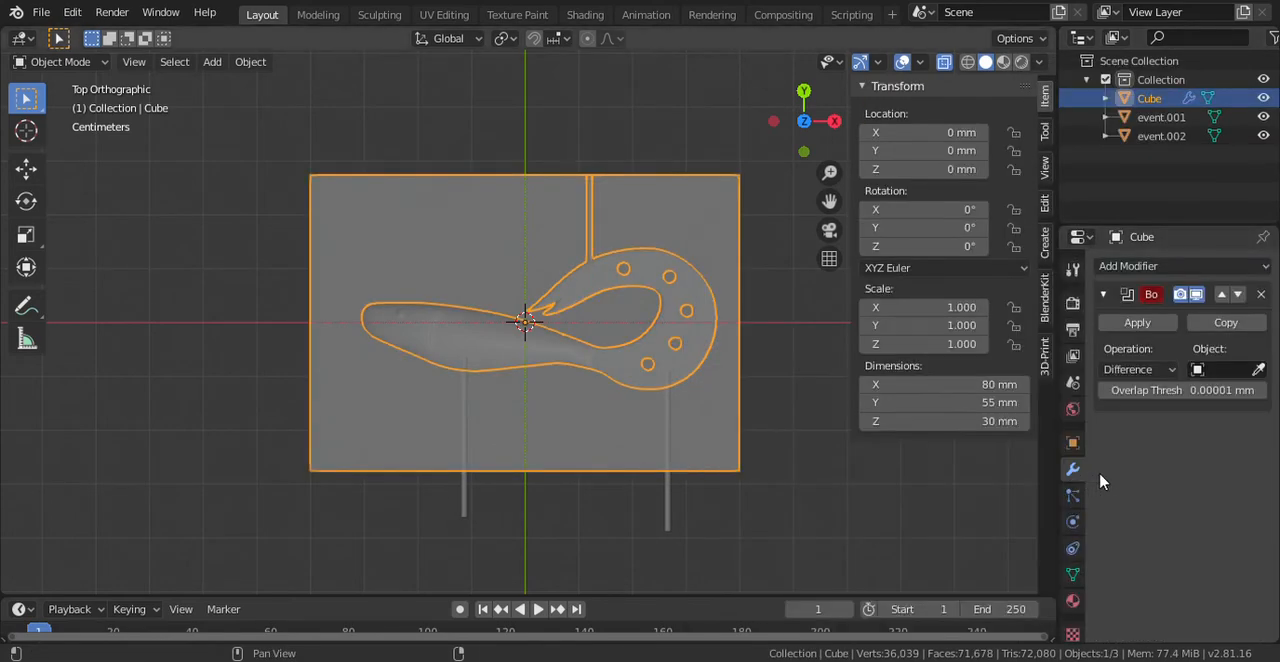
pyautogui.click(1205, 370)
pyautogui.click(1105, 398)
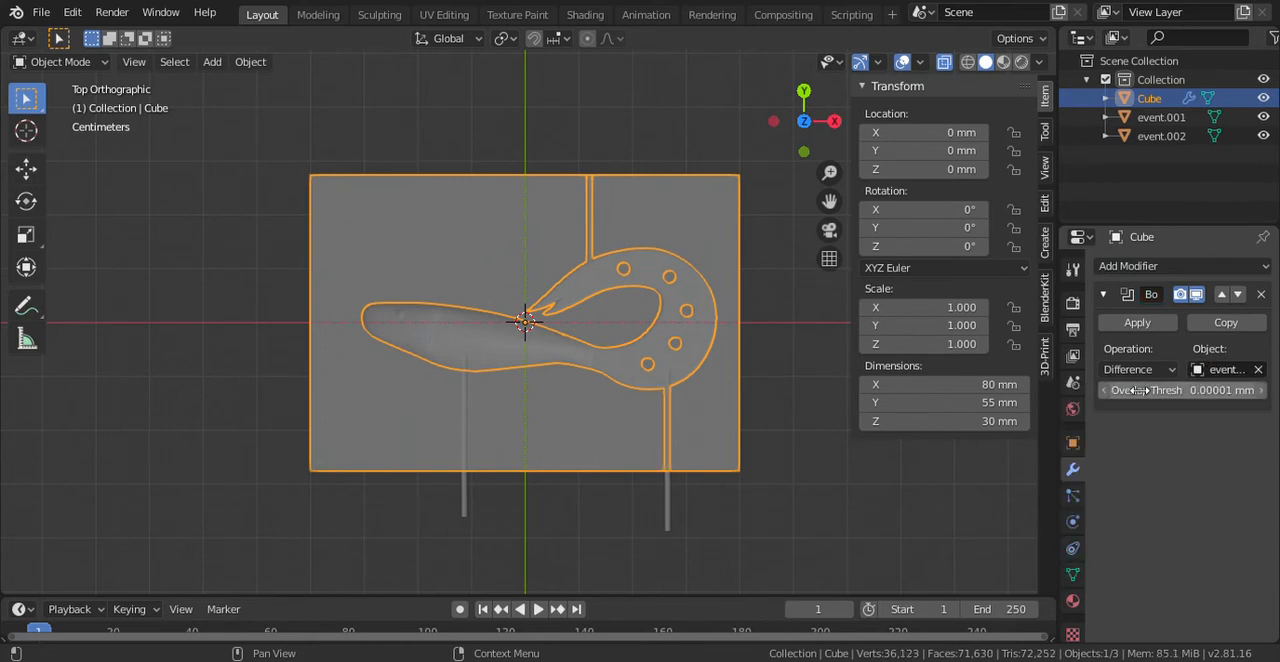
pyautogui.click(1146, 323)
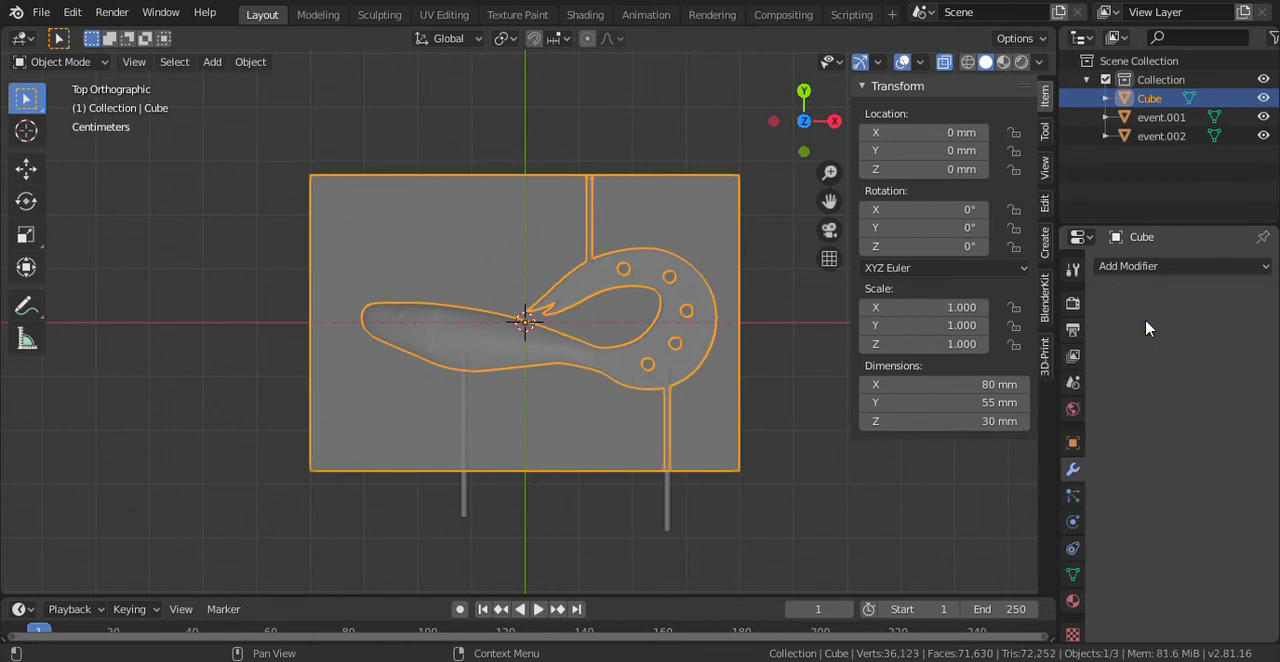
# - Delete the event.001 cylinder below the tail
pyautogui.click(1158, 120)
pyautogui.rightClick(1158, 130)
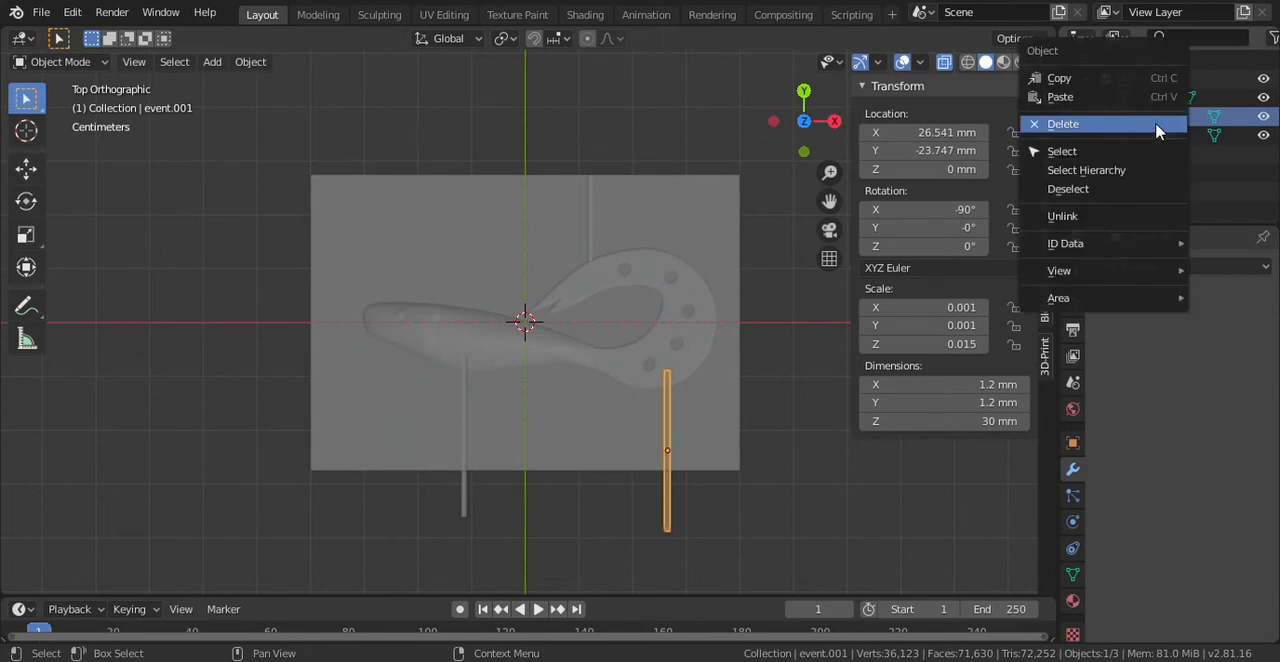
pyautogui.click(1157, 127)
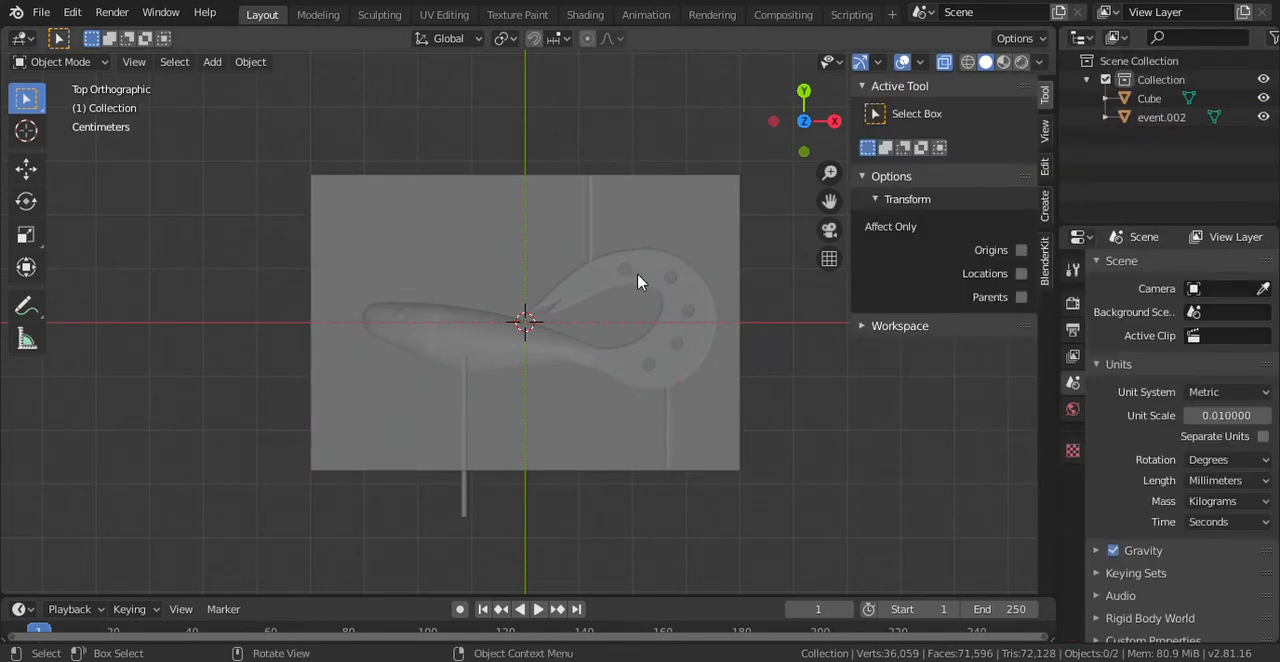
# - Cut event.002 out of the Cube with an applied Boolean Difference modifier and delete that cylinder
pyautogui.rightClick(571, 434)
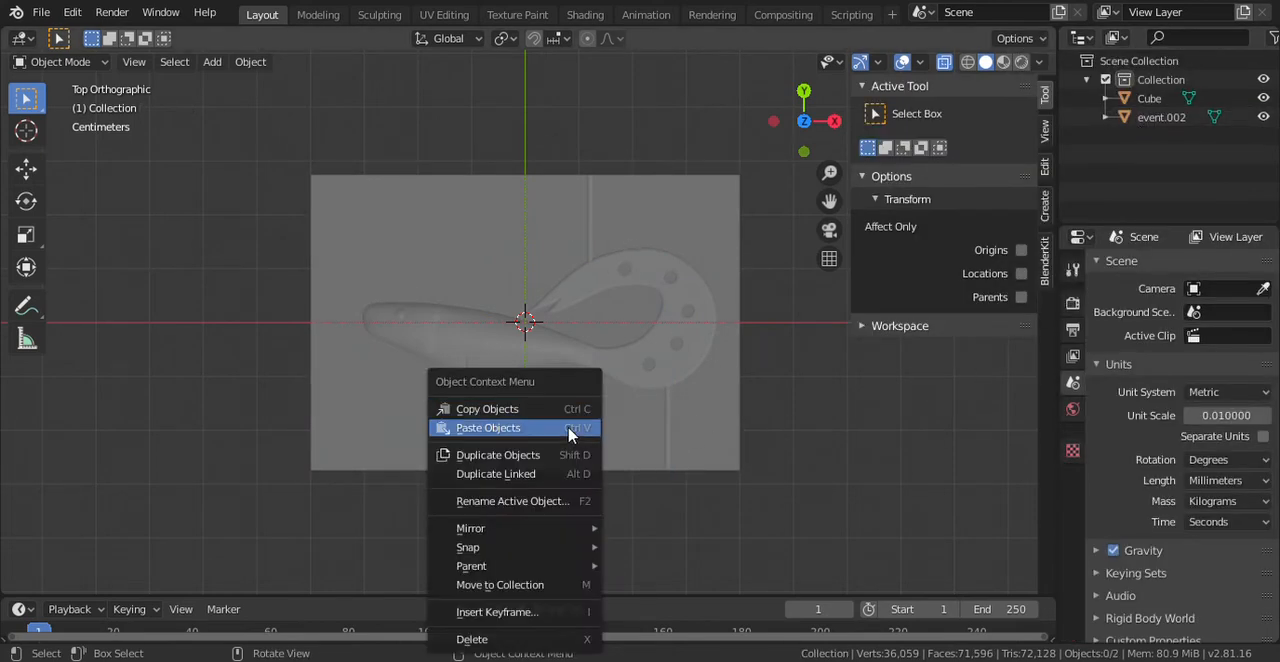
pyautogui.click(740, 448)
pyautogui.click(1185, 266)
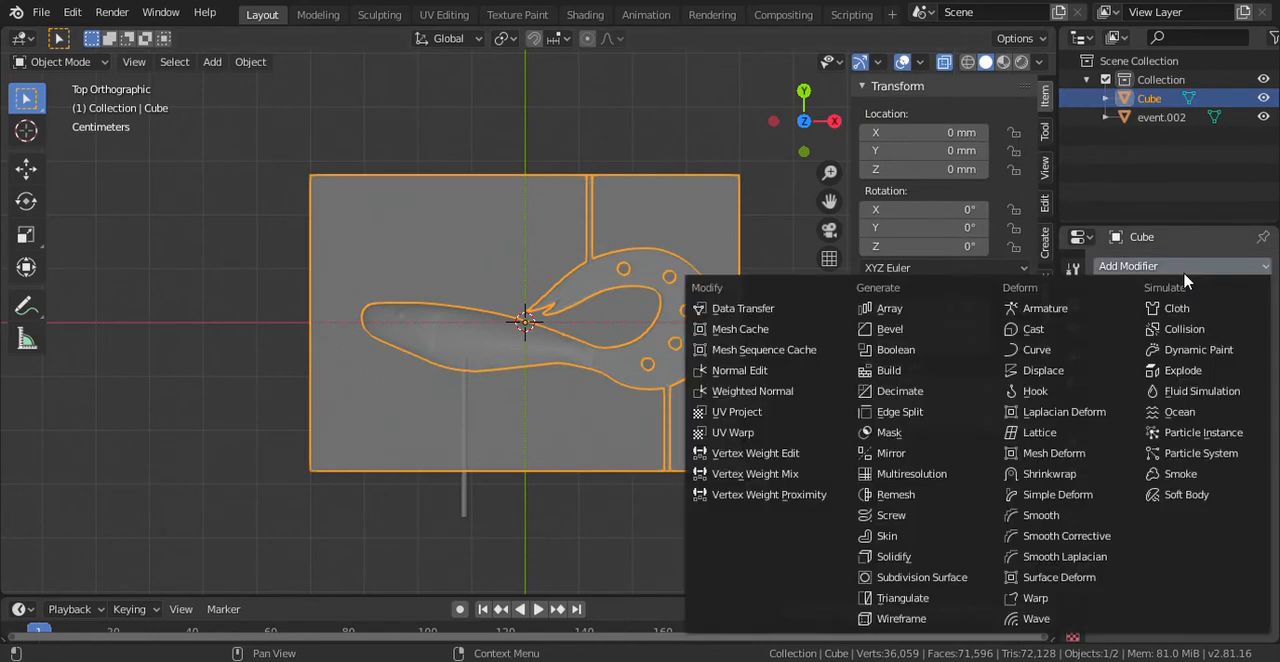
pyautogui.click(929, 352)
pyautogui.click(1228, 370)
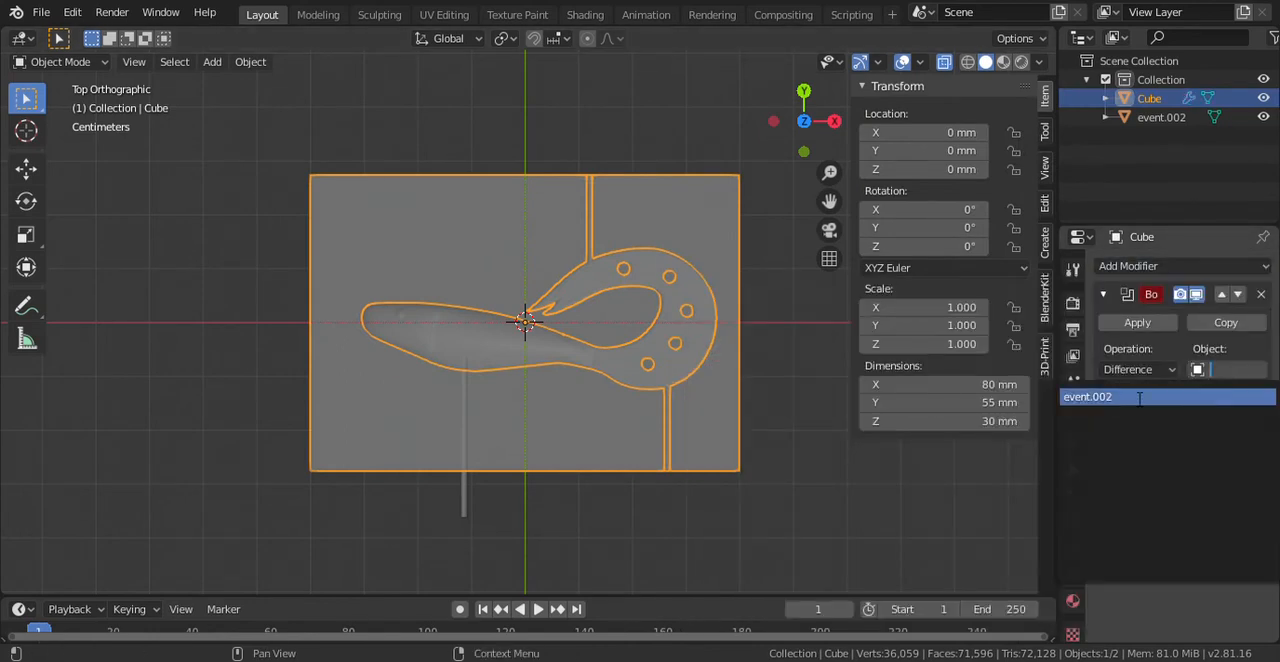
pyautogui.click(1138, 396)
pyautogui.click(1137, 322)
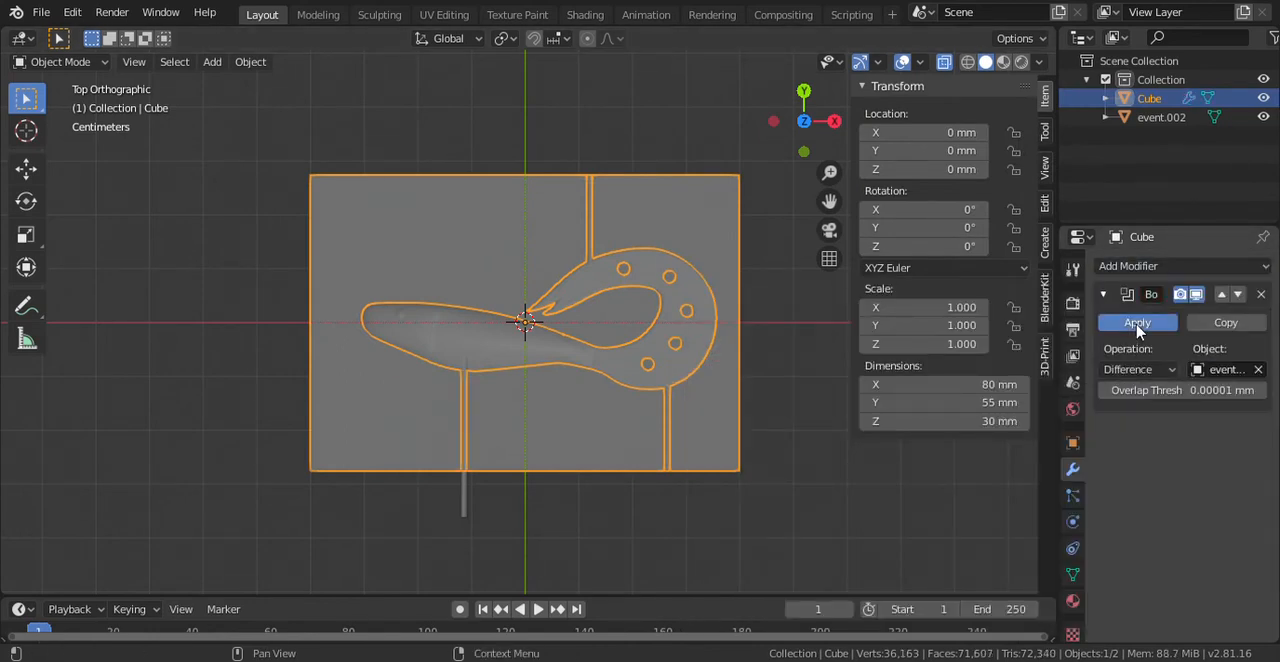
pyautogui.rightClick(1167, 121)
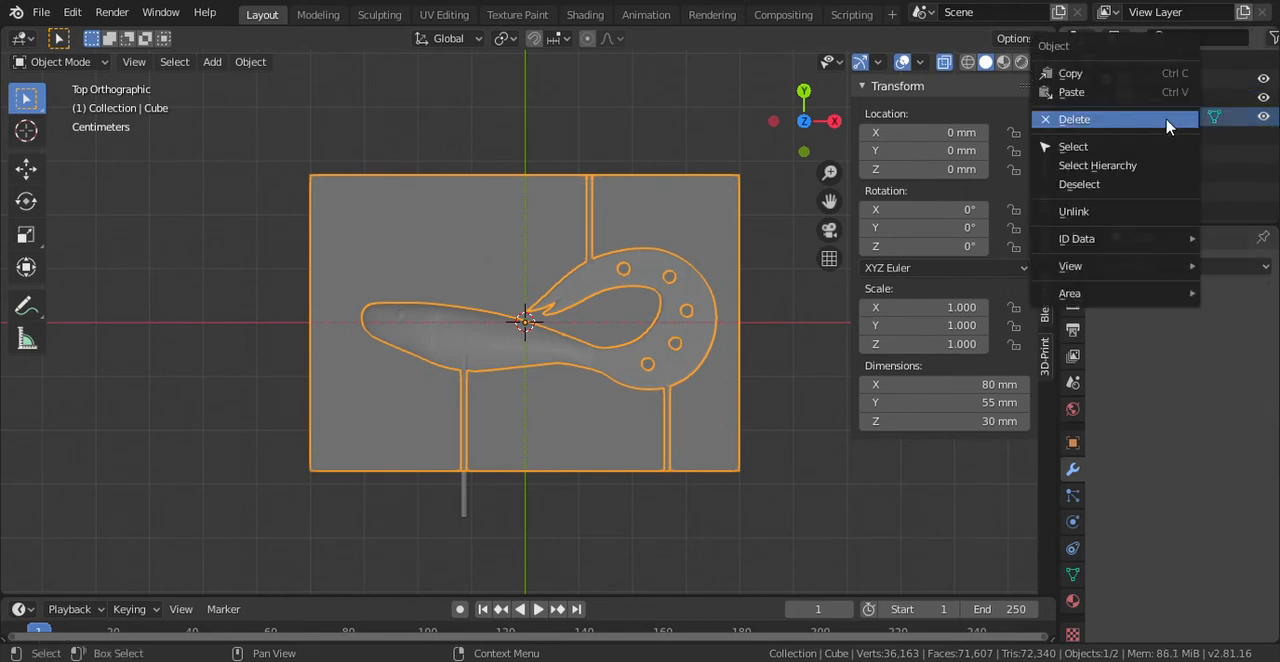
pyautogui.click(1167, 122)
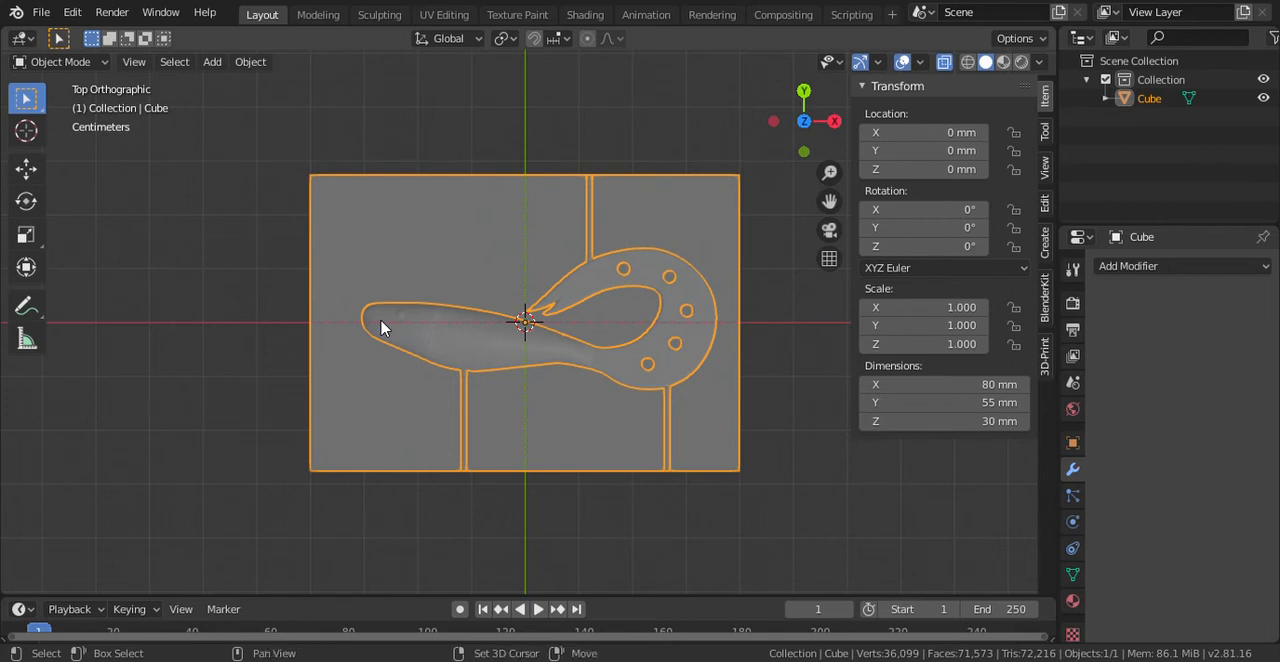
# - Add a new mesh cylinder at the scene's origin
pyautogui.hotkey('shift', 'a')
pyautogui.moveTo(383, 299)
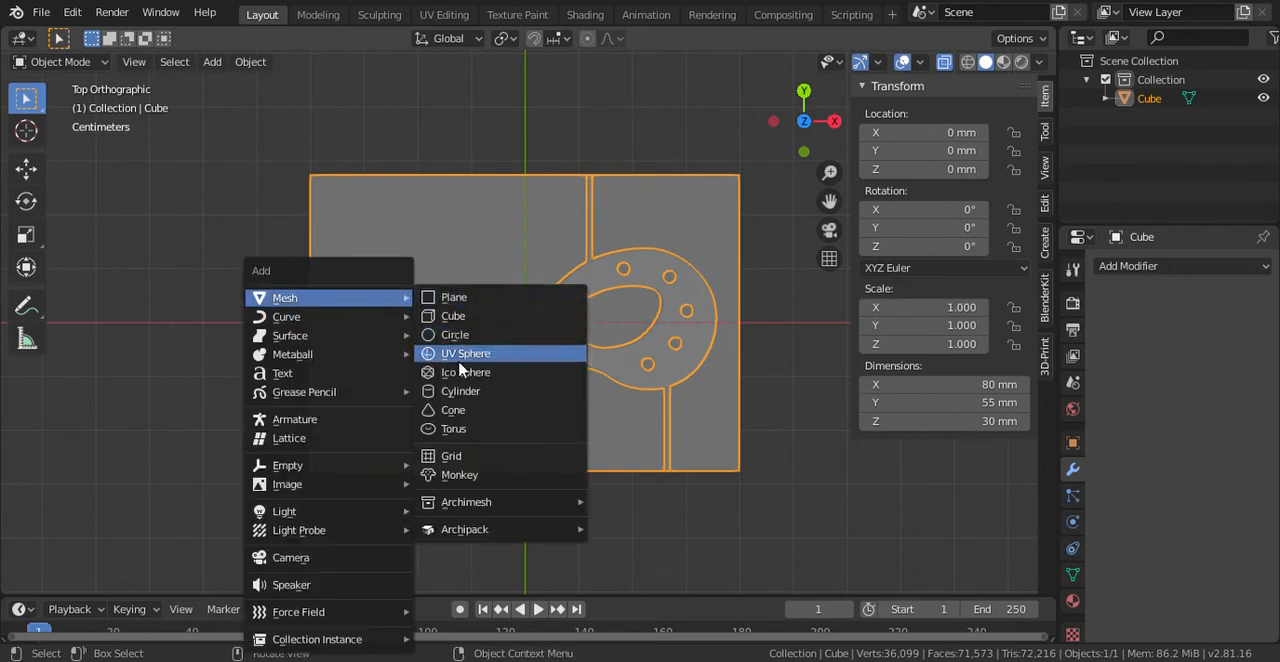
pyautogui.click(469, 391)
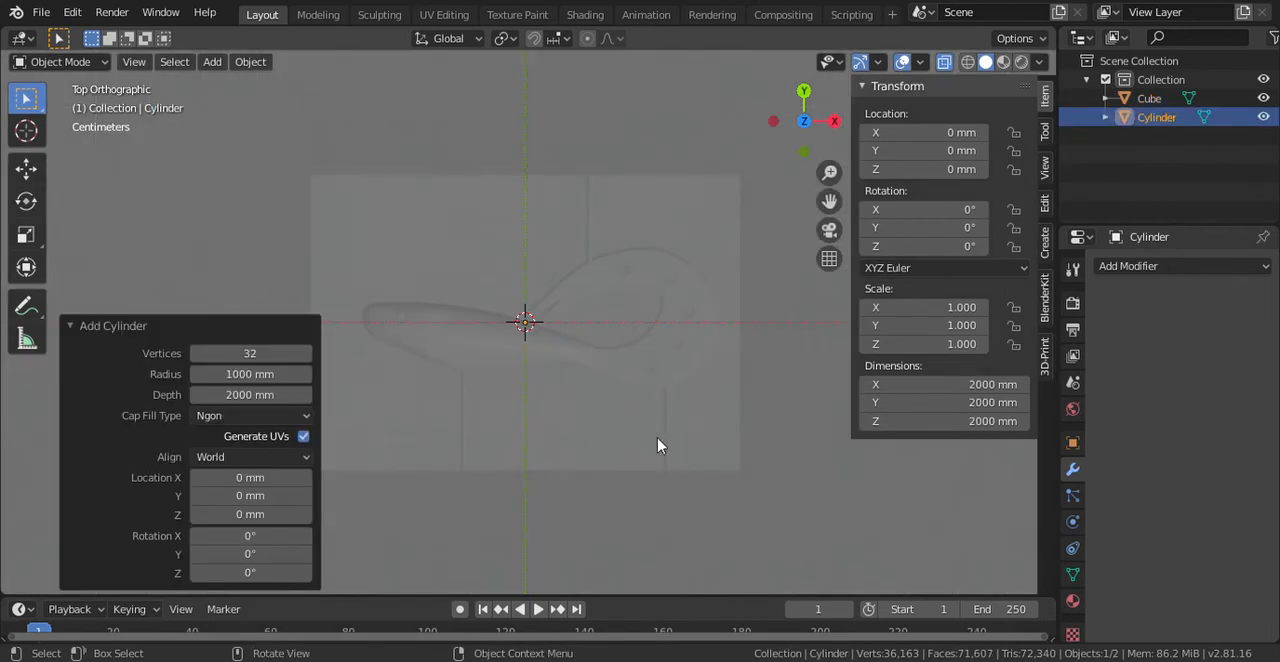
# - Set the new cylinder's X, Y and Z dimensions to 20 mm each
pyautogui.click(966, 384)
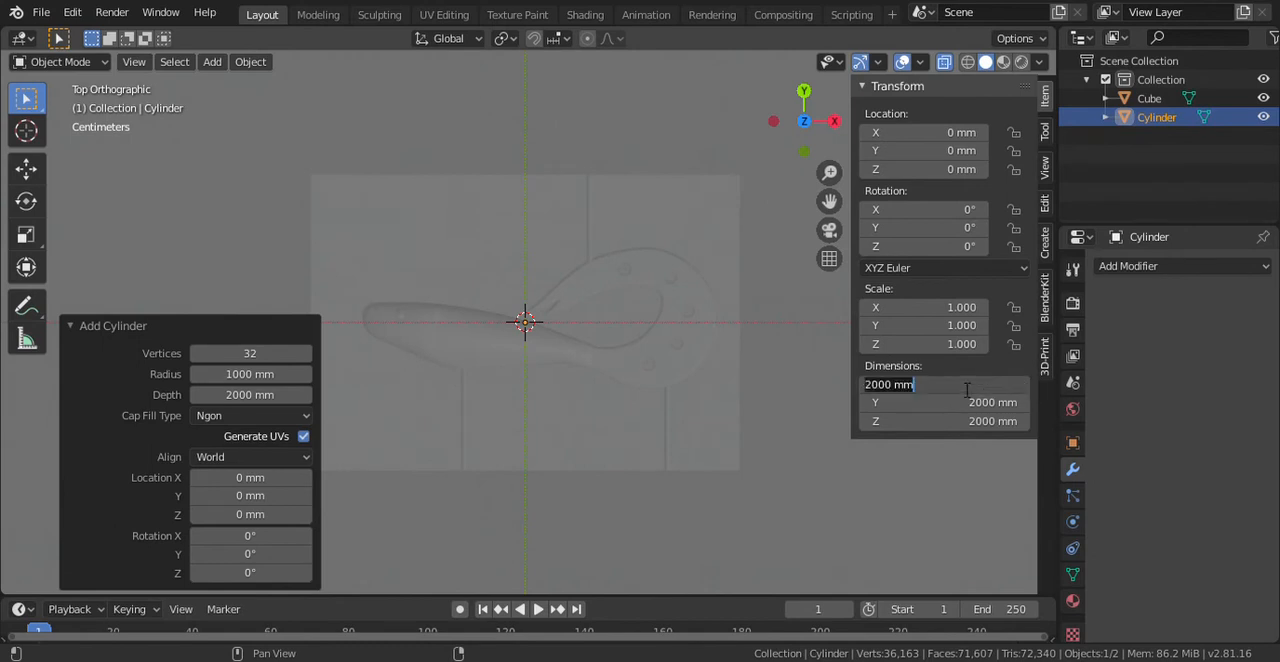
pyautogui.write('20')
pyautogui.press('Return')
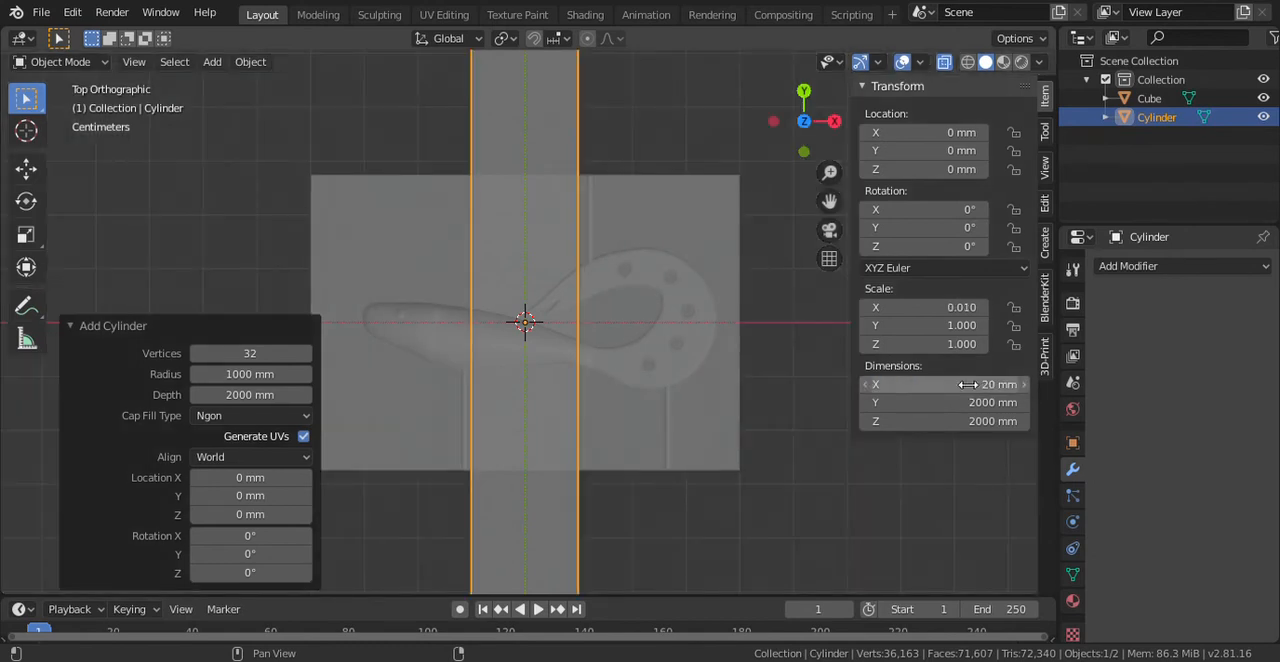
pyautogui.click(964, 403)
pyautogui.write('20')
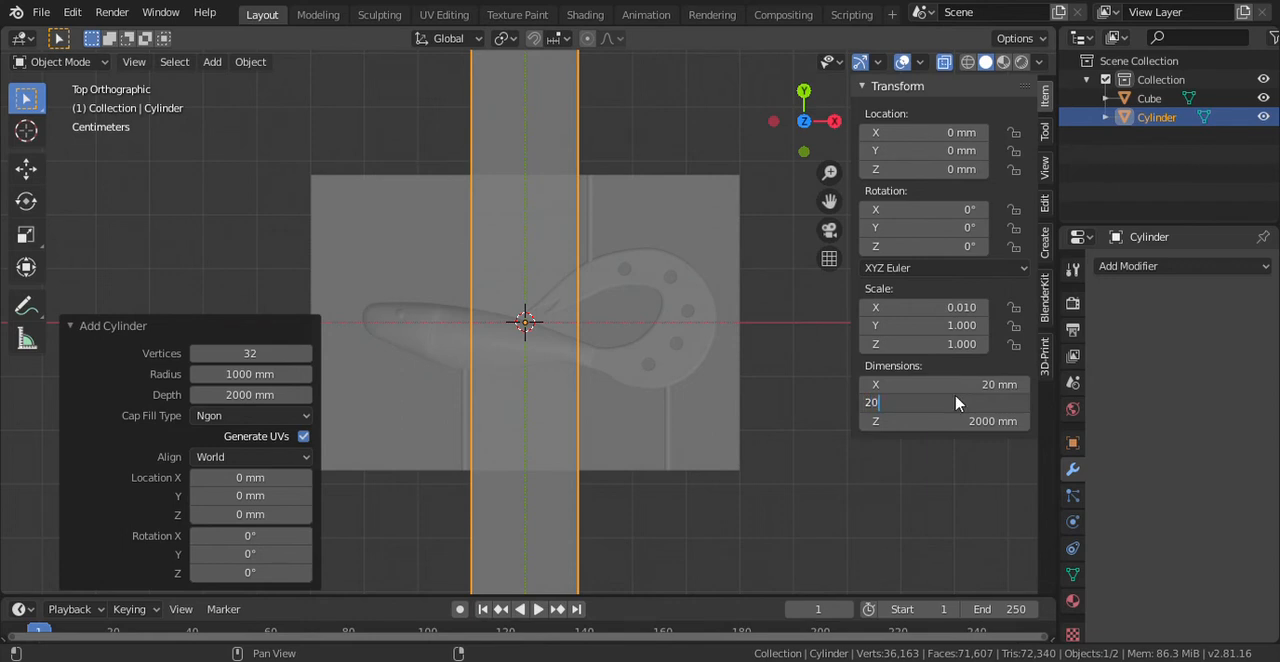
pyautogui.press('Return')
pyautogui.click(952, 423)
pyautogui.write('20')
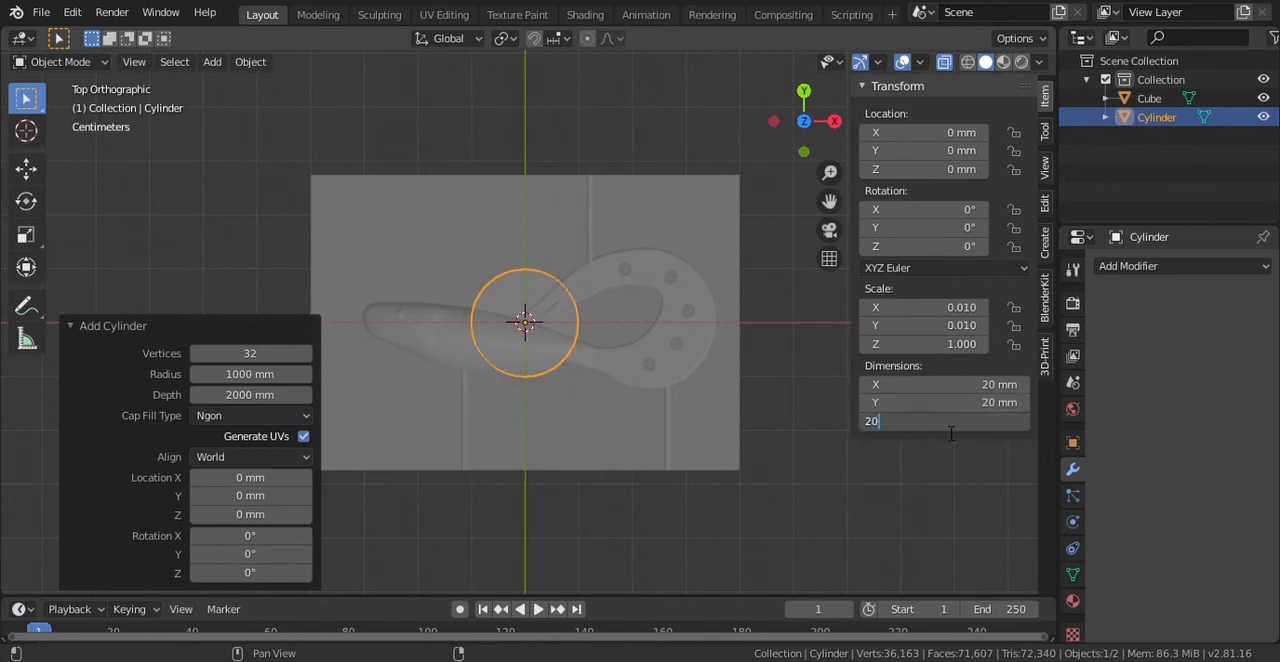
pyautogui.press('Return')
pyautogui.click(951, 423)
# - Rotate the cylinder 90° in the back view so that its axis lies along the X axis
pyautogui.click(805, 92)
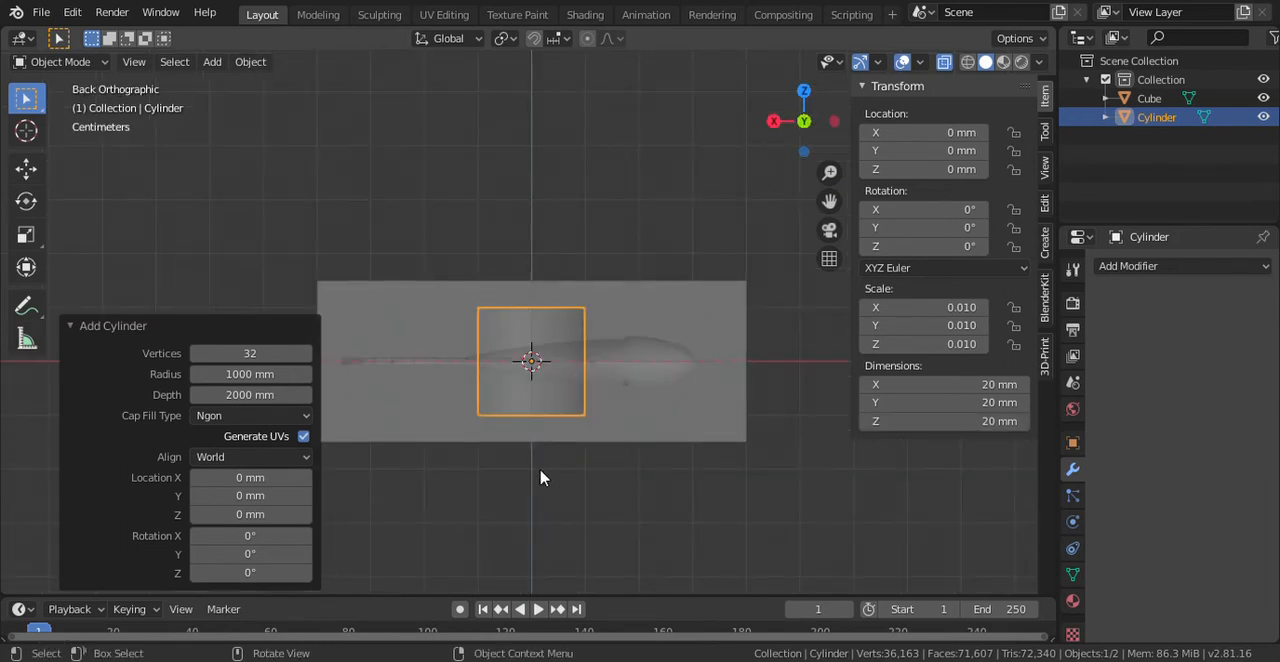
pyautogui.write('r9')
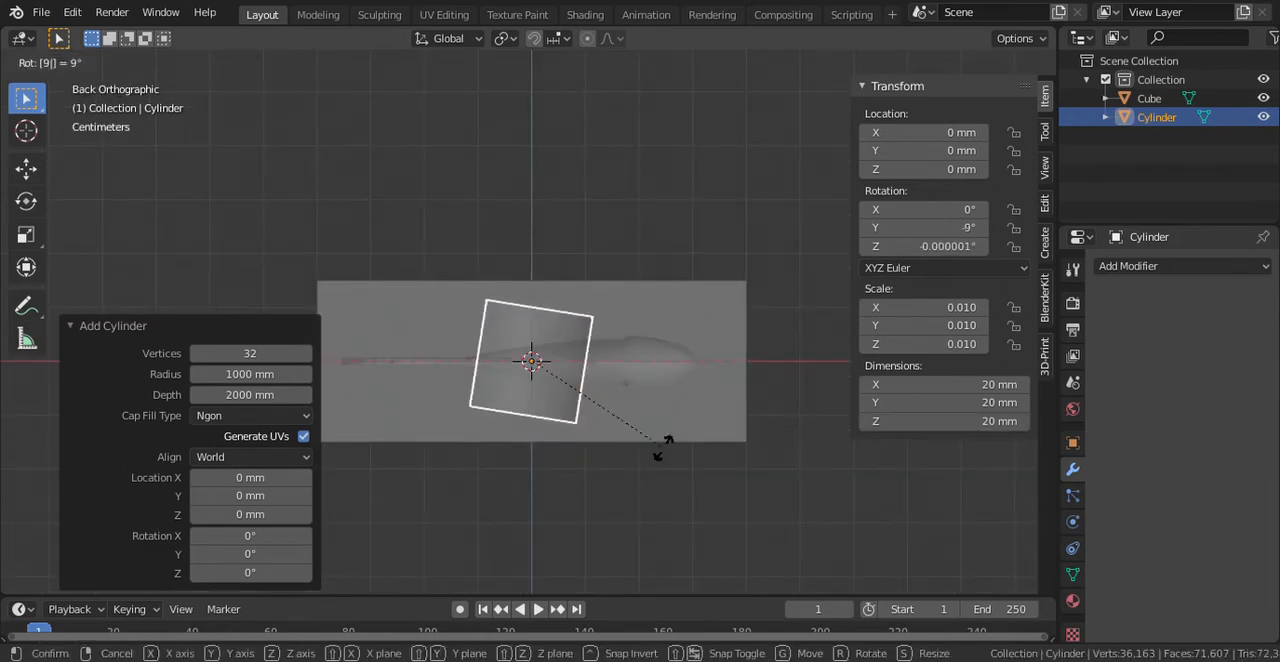
pyautogui.write('0')
pyautogui.press('Return')
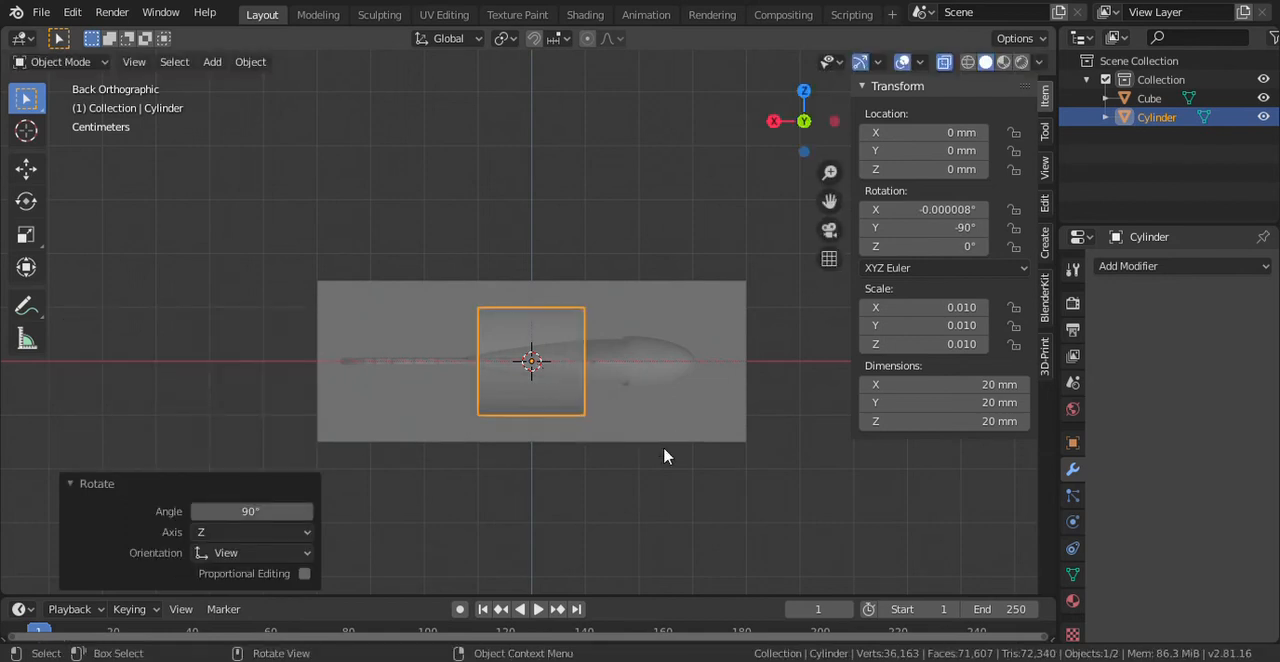
# - Move the cylinder about -38.9 mm along X so that its inner end meets the lure's nose
pyautogui.press('g')
pyautogui.press('x')
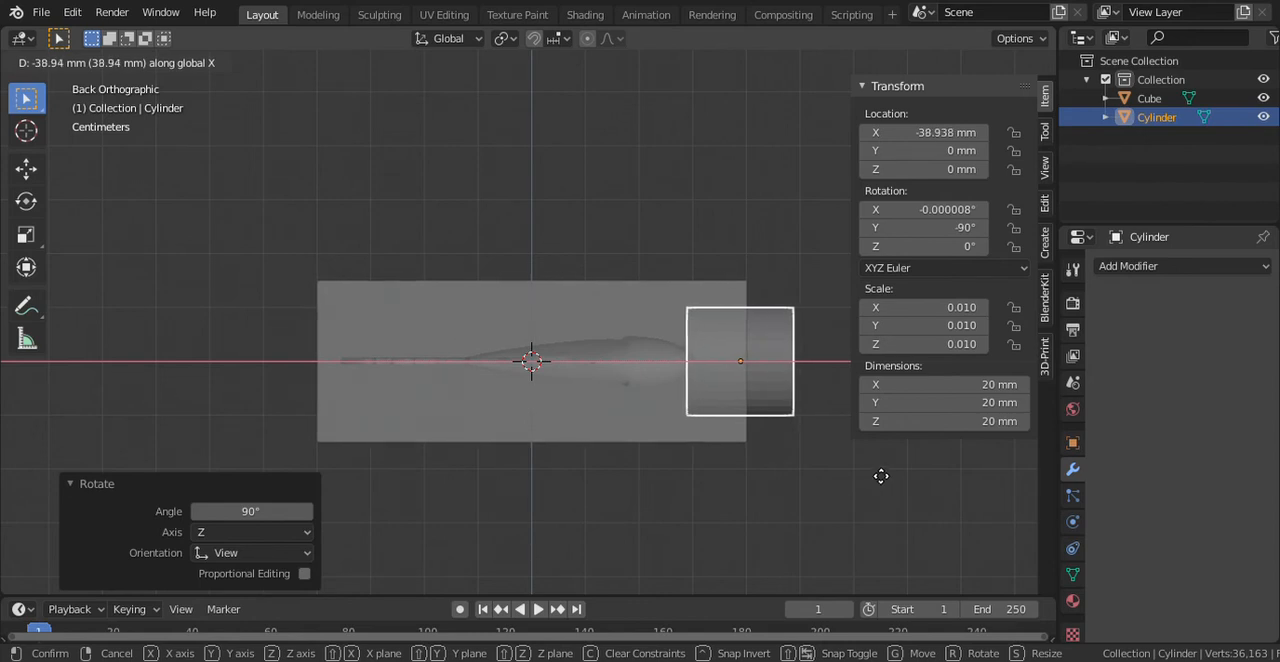
pyautogui.click(880, 476)
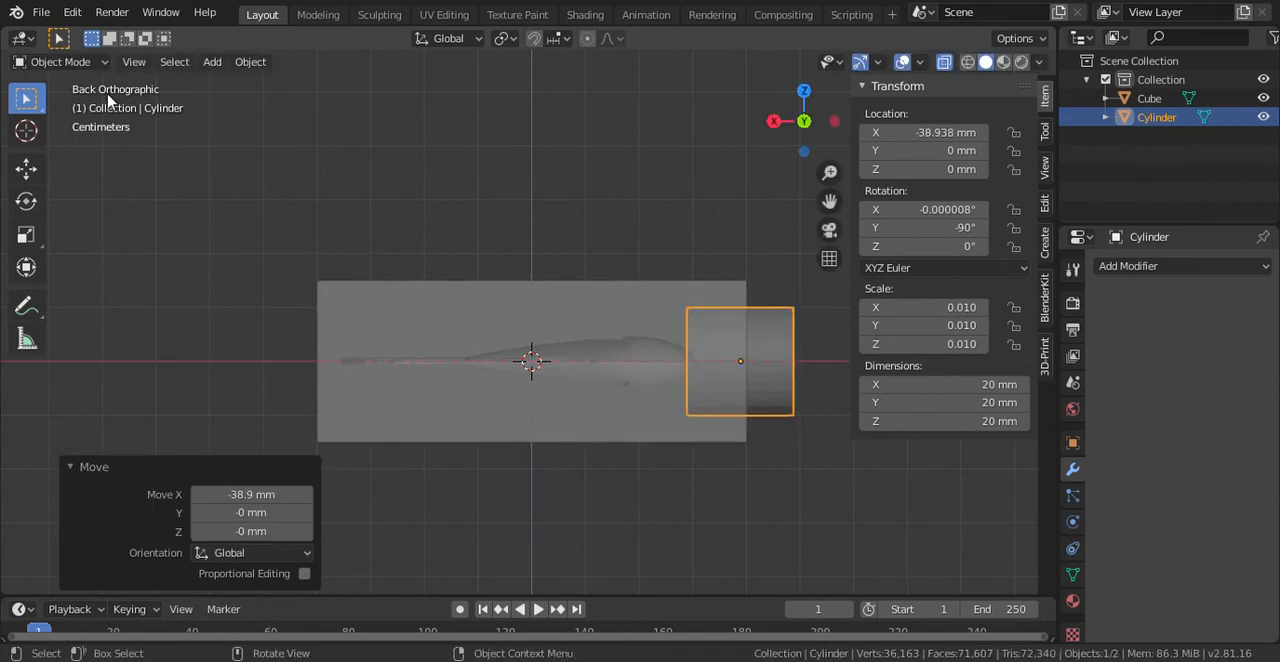
# - Taper the cylinder into a funnel by scaling the end vertices at the lure's nose to about 0.198 in Edit Mode
pyautogui.click(98, 64)
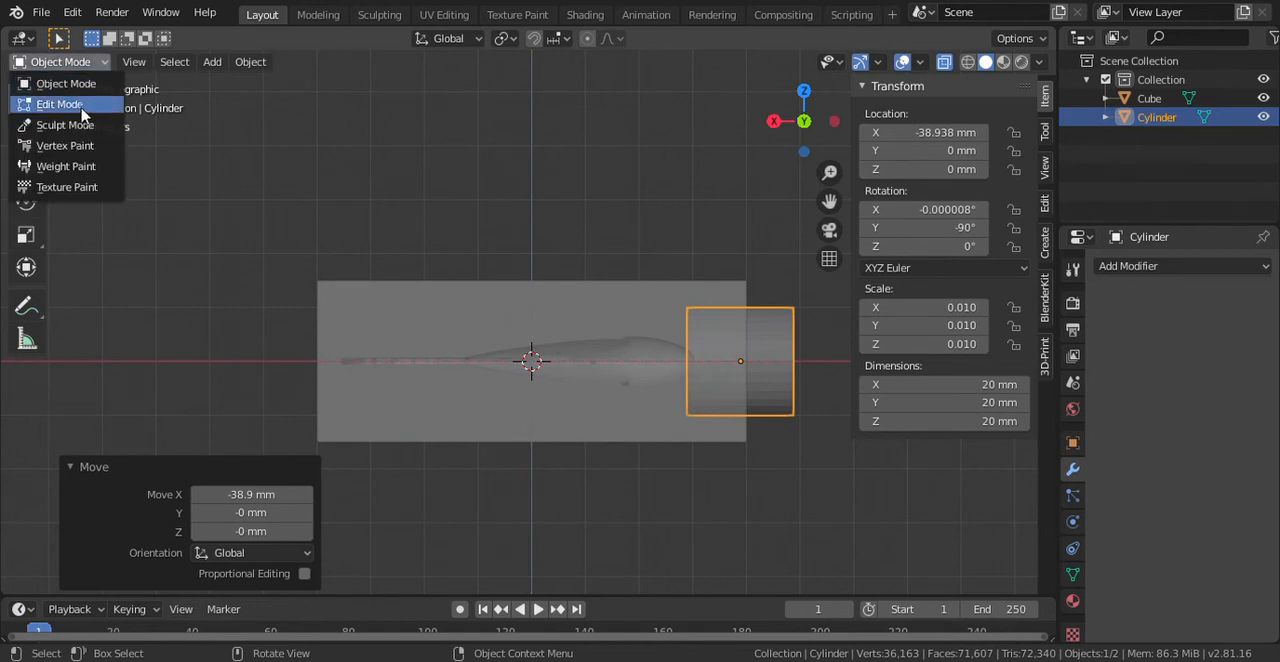
pyautogui.press('Return')
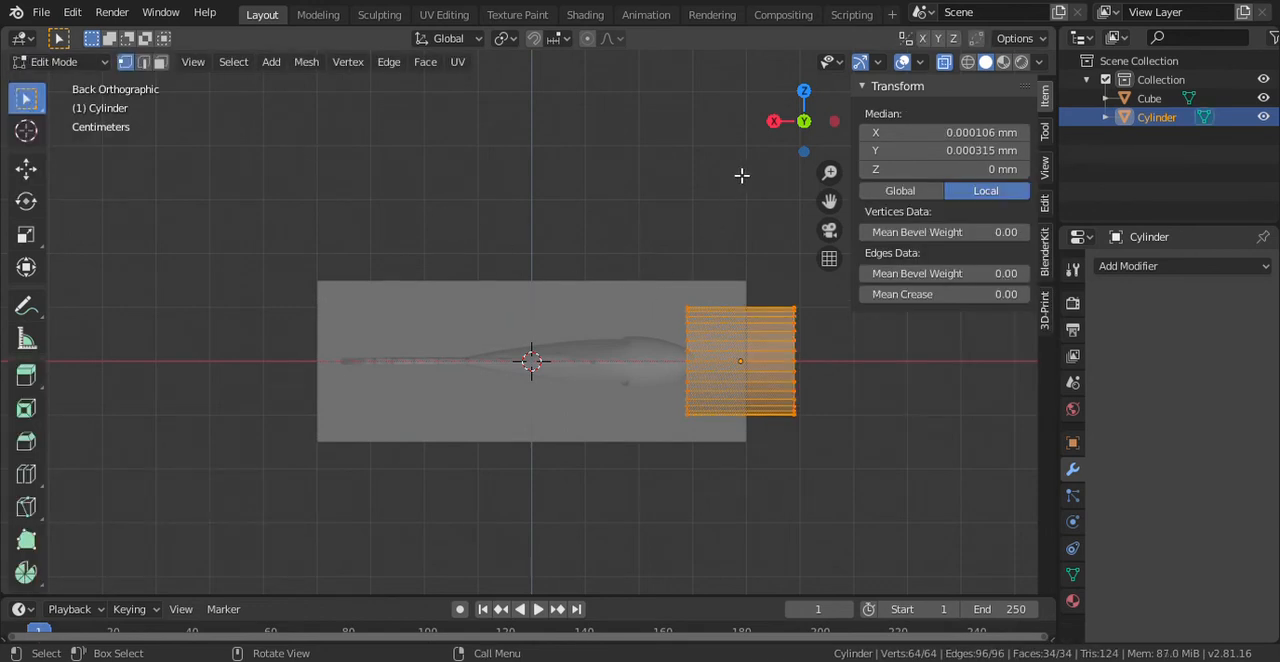
pyautogui.hotkey('alt', 'a')
pyautogui.scroll(3, 740, 210)
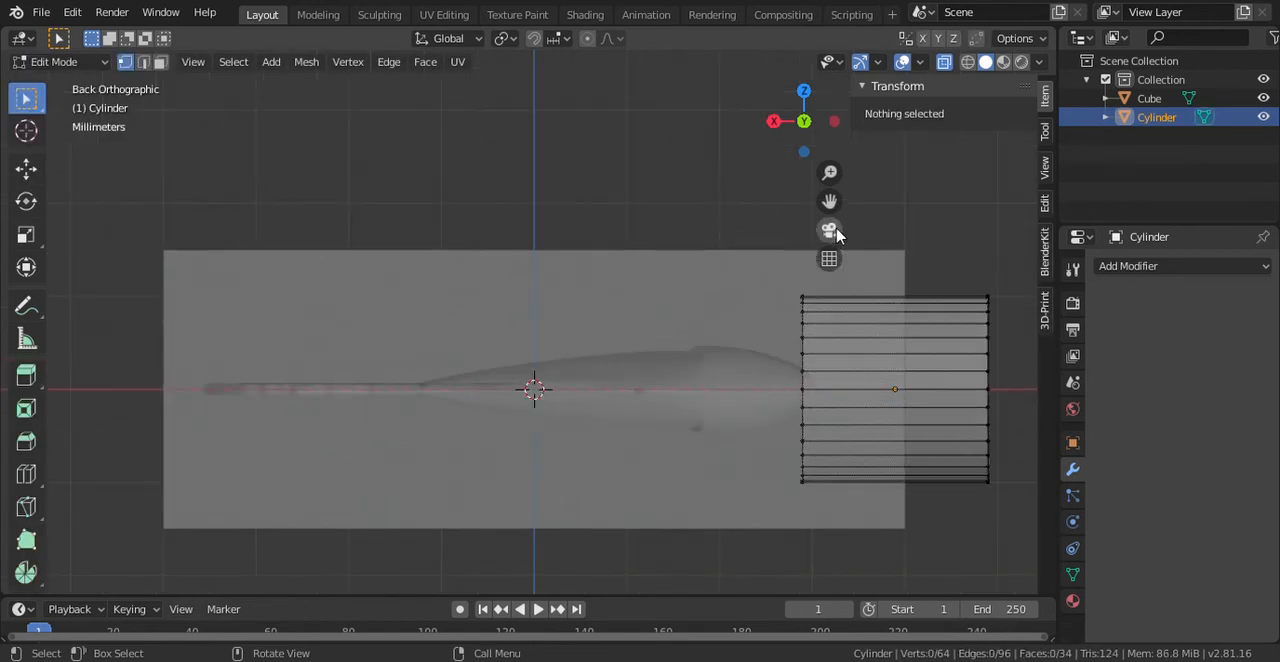
pyautogui.moveTo(829, 201); pyautogui.dragTo(631, 176)
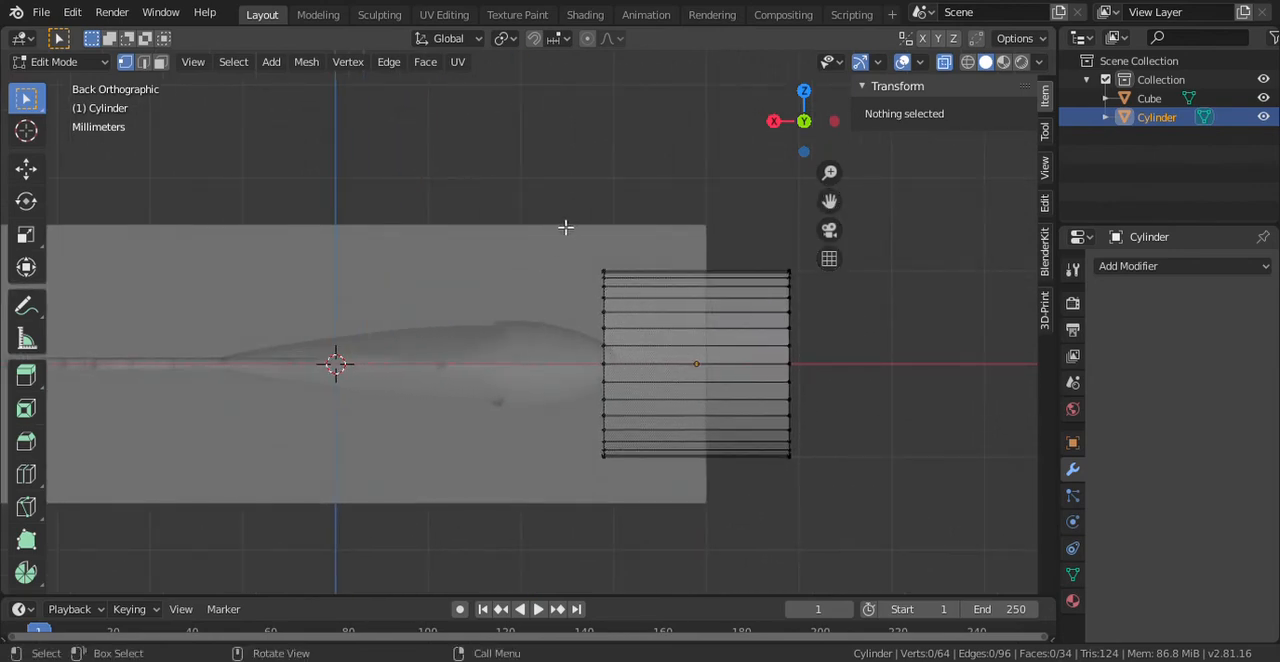
pyautogui.press('b')
pyautogui.moveTo(571, 221); pyautogui.dragTo(646, 510)
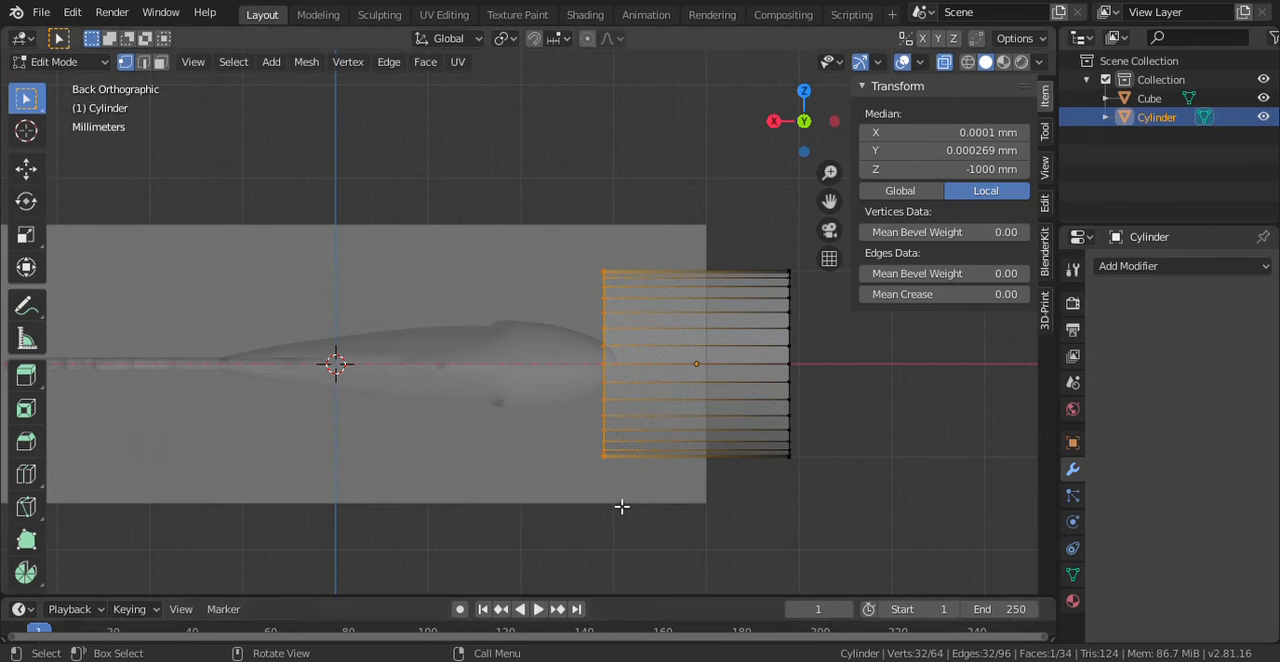
pyautogui.press('s')
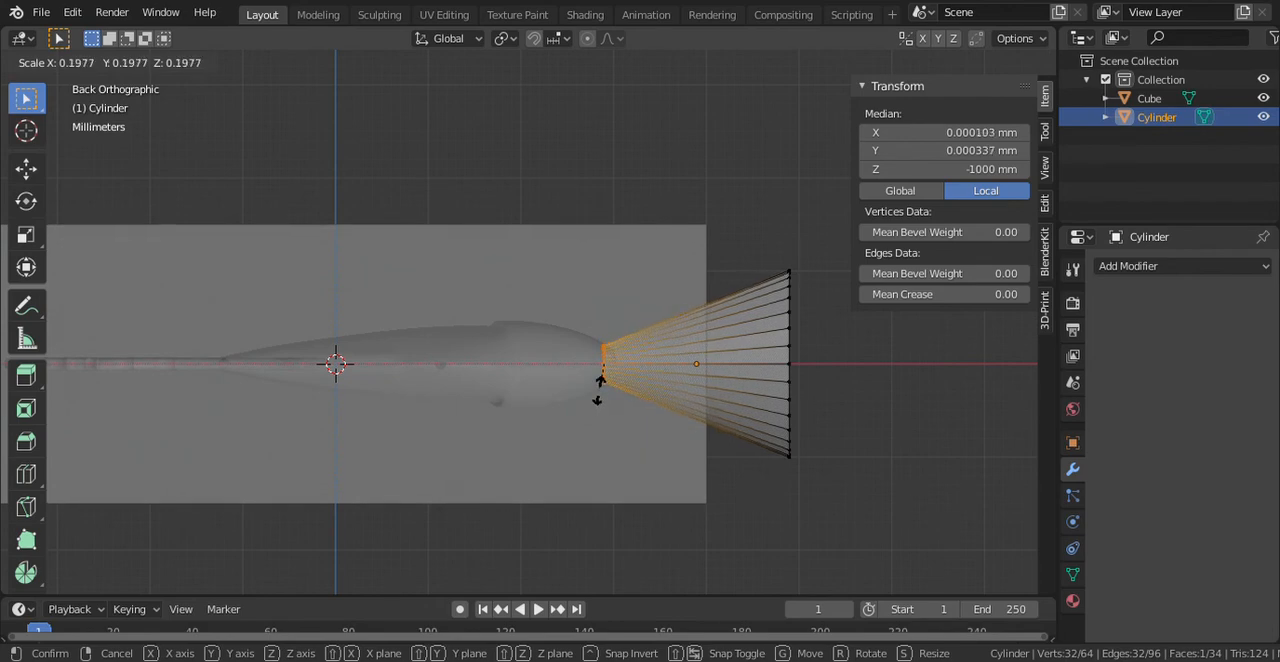
pyautogui.click(598, 390)
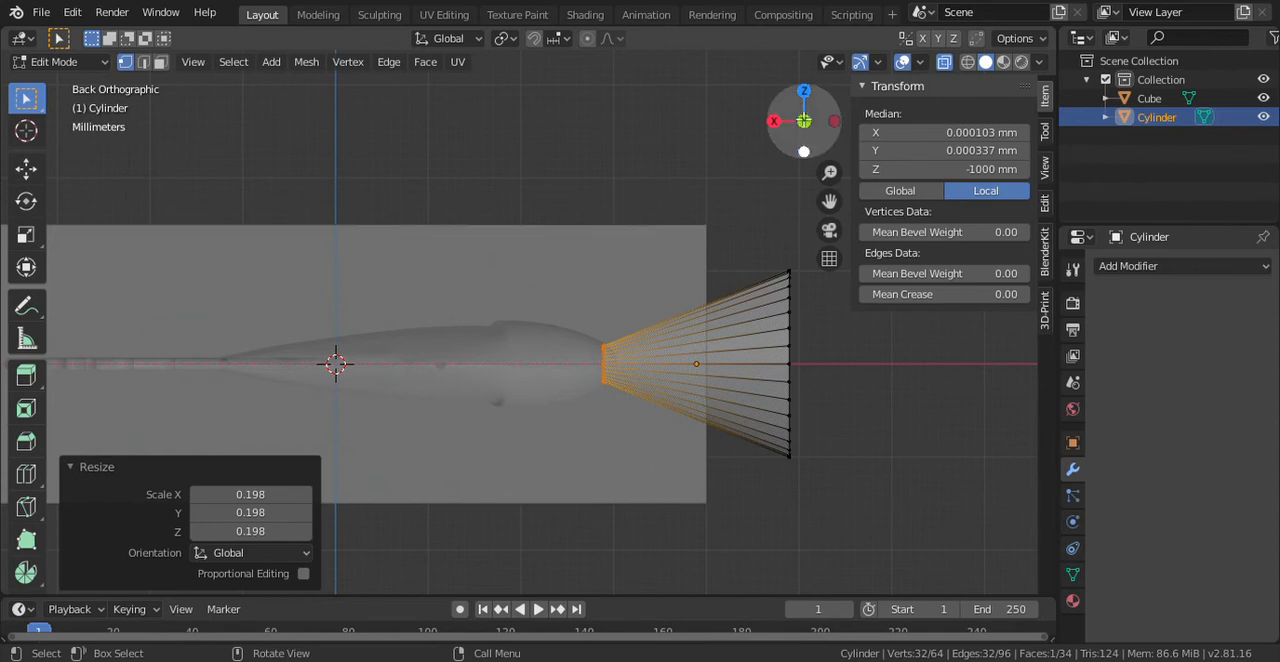
# - Return to Object Mode and move the funnel about 1.01 mm along Y to align it with the lure's nose in the top view
pyautogui.moveTo(804, 95); pyautogui.dragTo(786, 232)
pyautogui.click(775, 124)
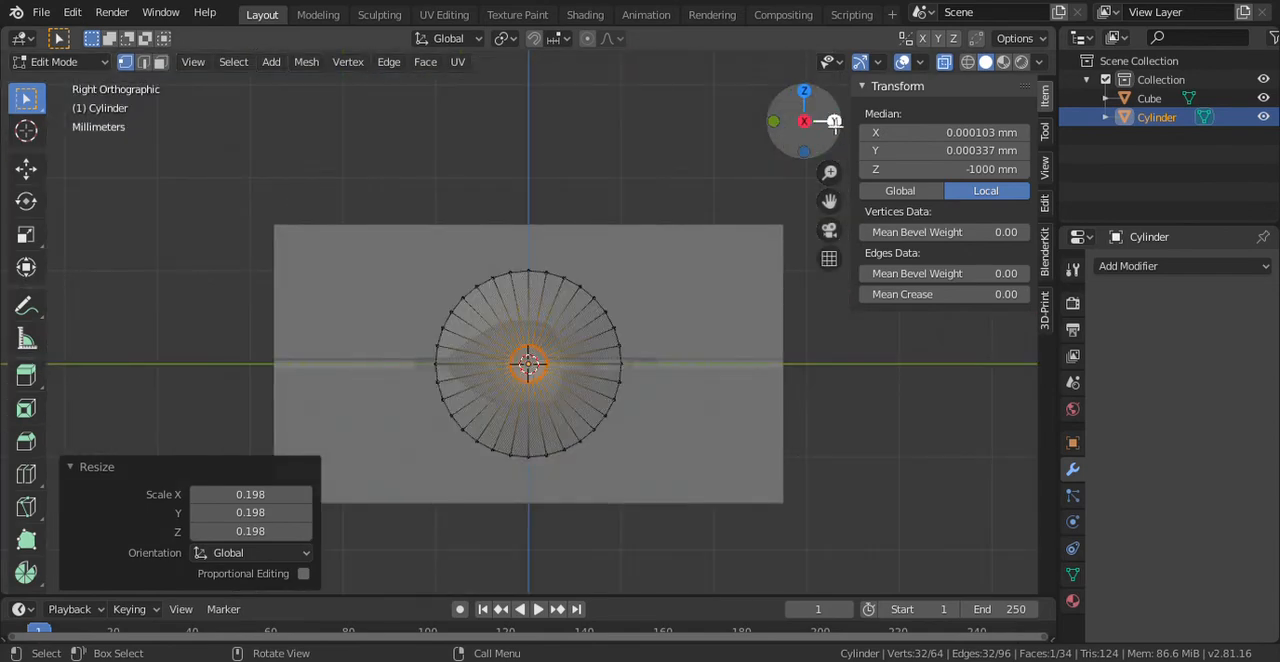
pyautogui.moveTo(805, 94); pyautogui.dragTo(815, 96)
pyautogui.click(799, 99)
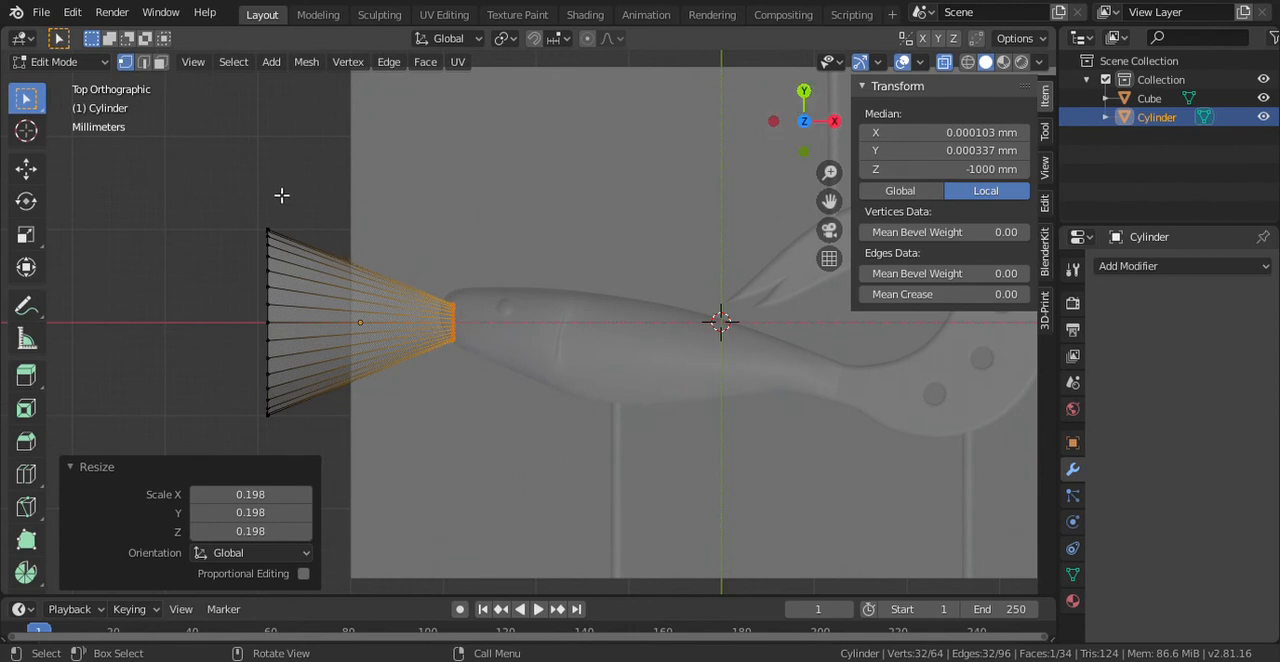
pyautogui.click(60, 61)
pyautogui.click(98, 86)
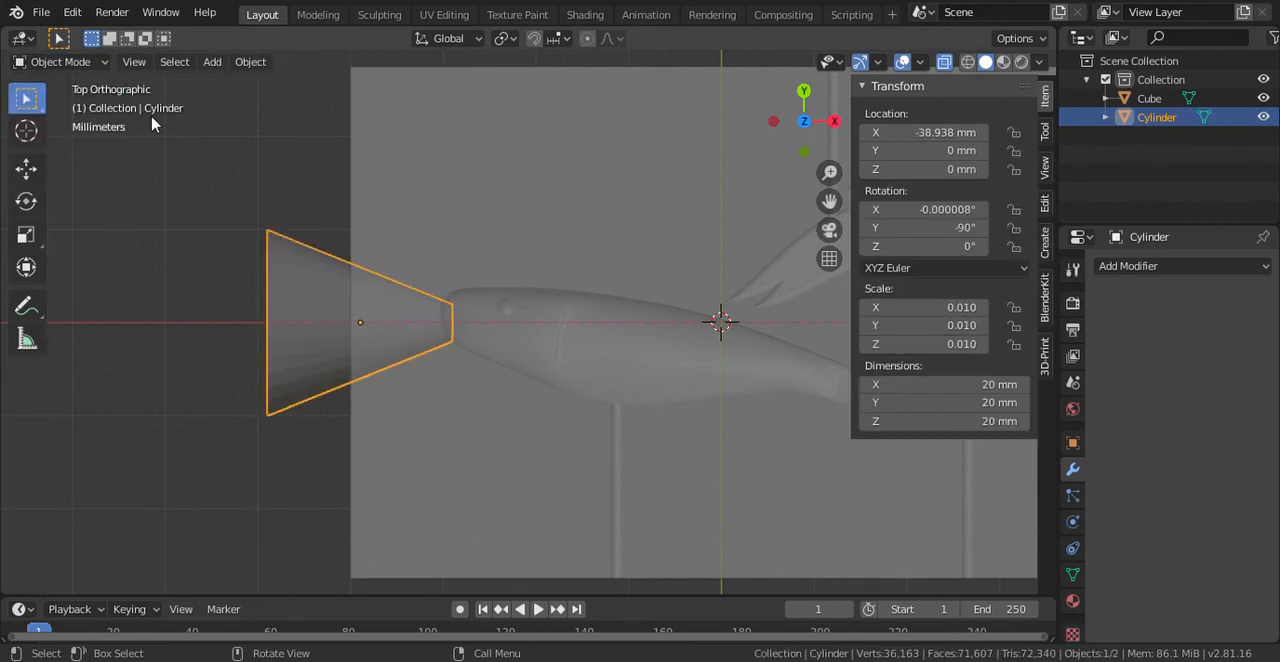
pyautogui.press('g')
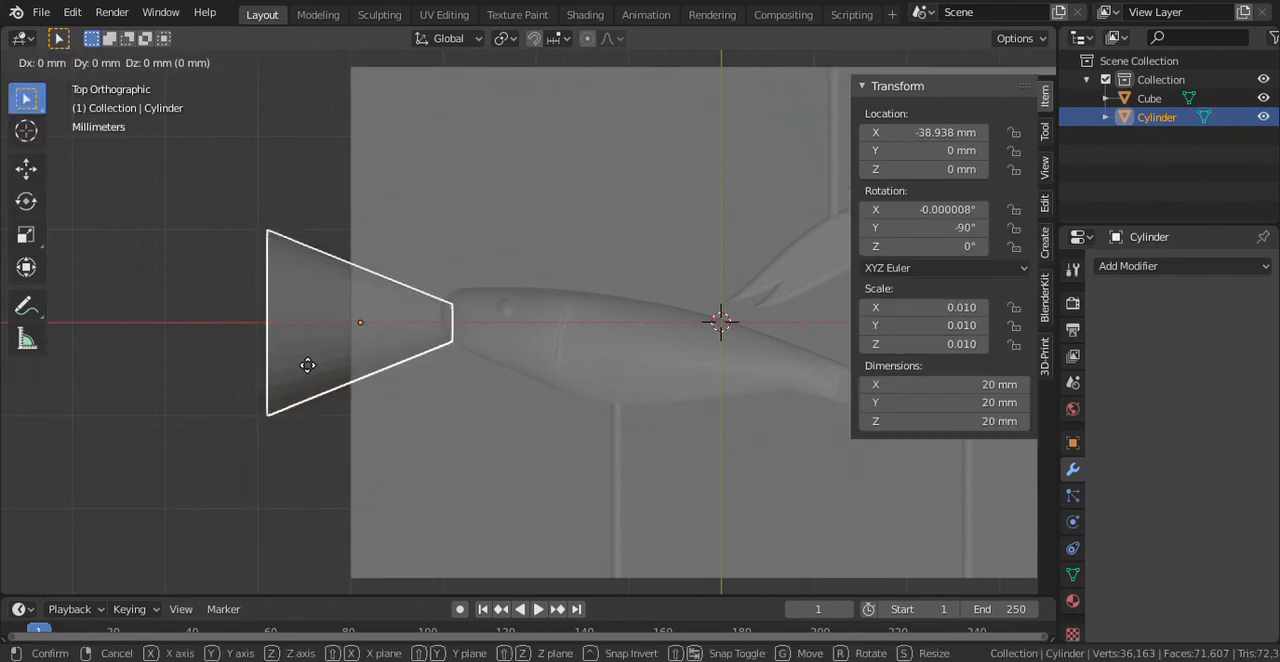
pyautogui.press('y')
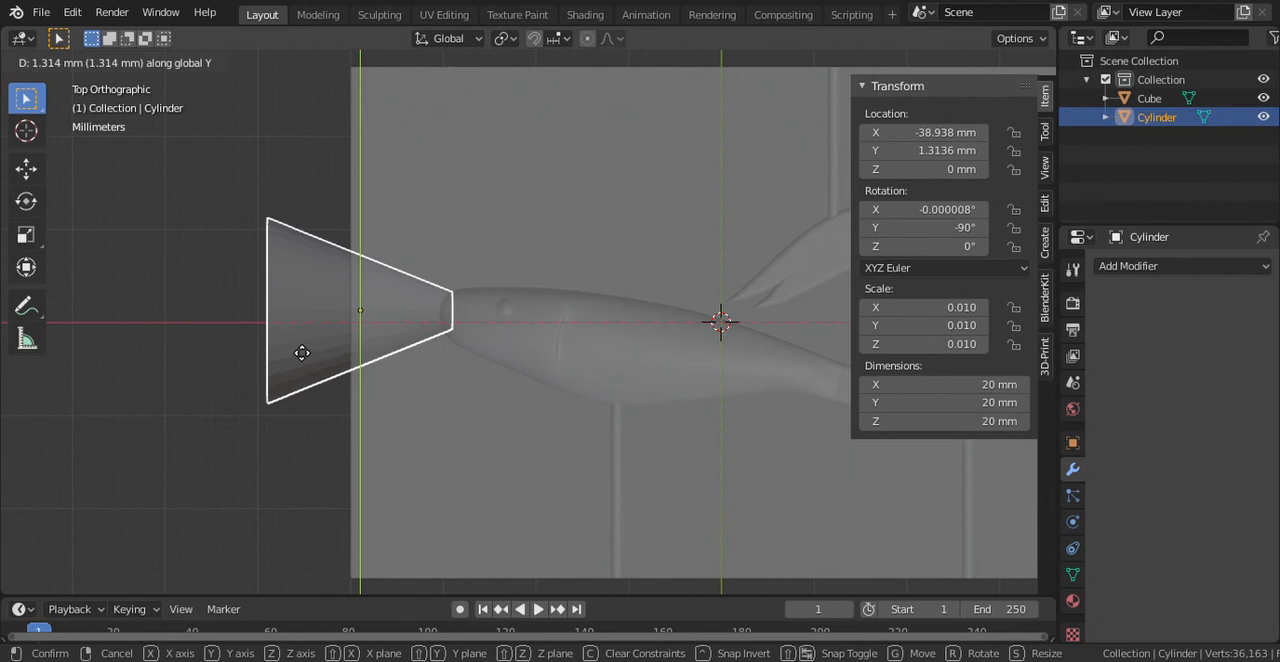
pyautogui.click(302, 356)
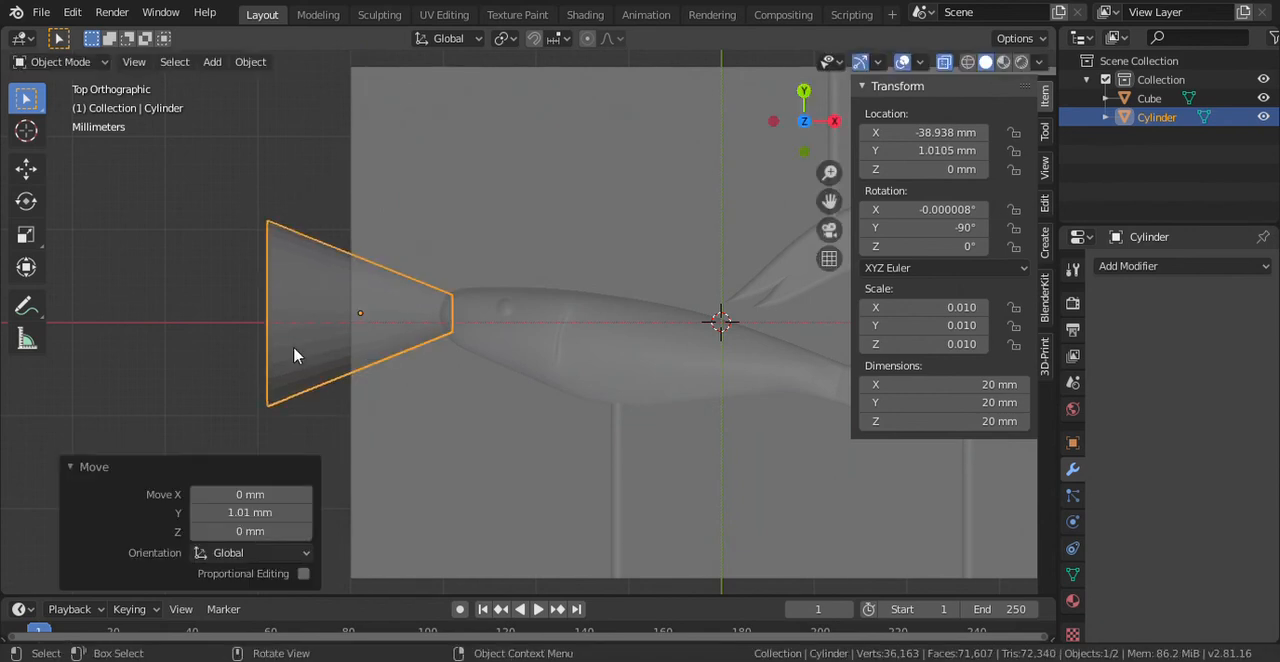
# - Cut the funnel-shaped Cylinder out of the Cube with an applied Boolean Difference modifier and delete the Cylinder
pyautogui.click(514, 222)
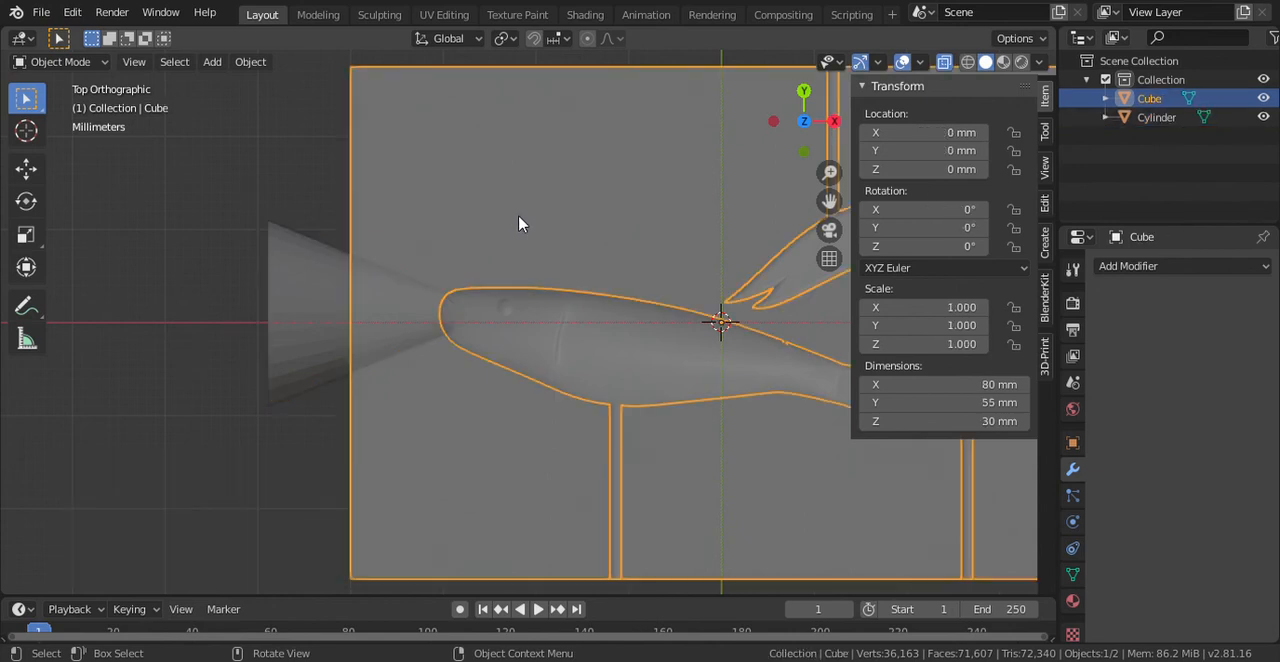
pyautogui.click(1152, 267)
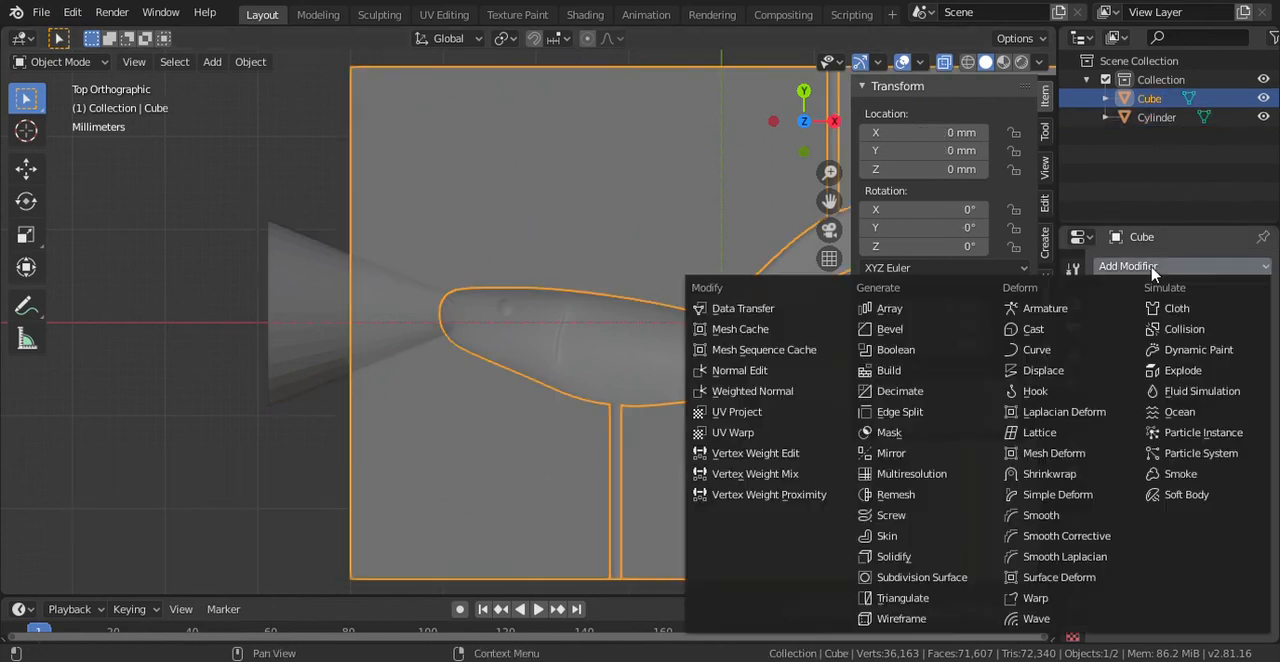
pyautogui.click(950, 351)
pyautogui.click(1226, 371)
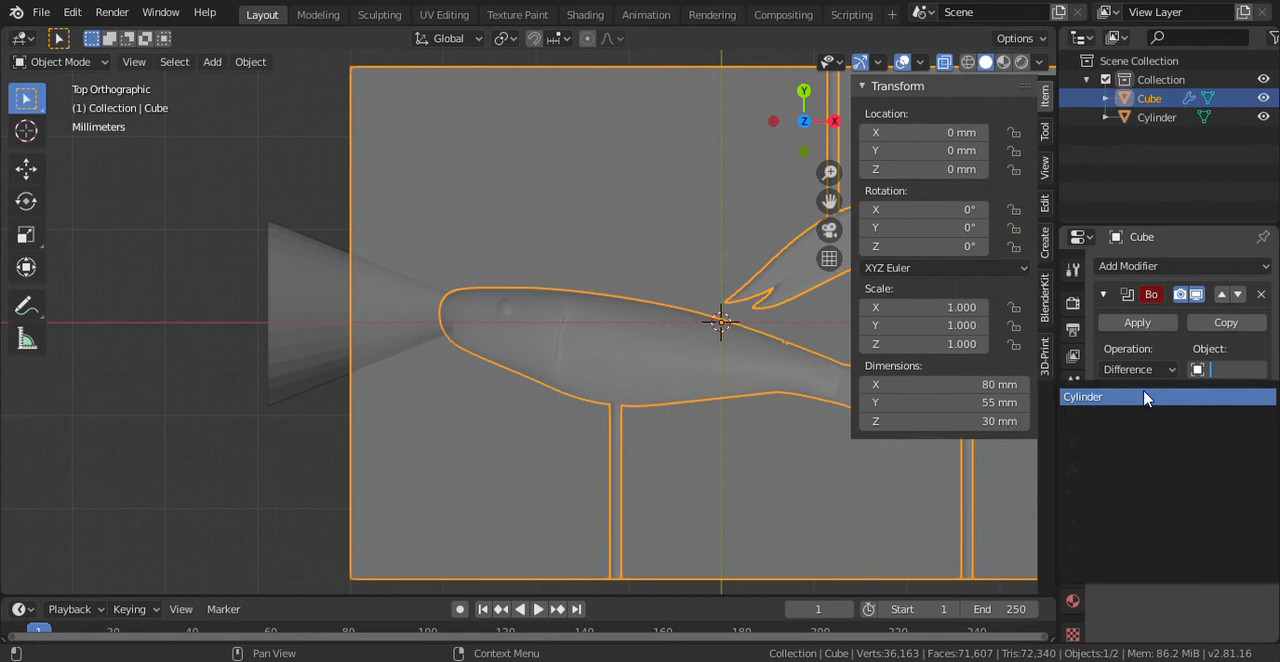
pyautogui.click(1146, 397)
pyautogui.click(1140, 322)
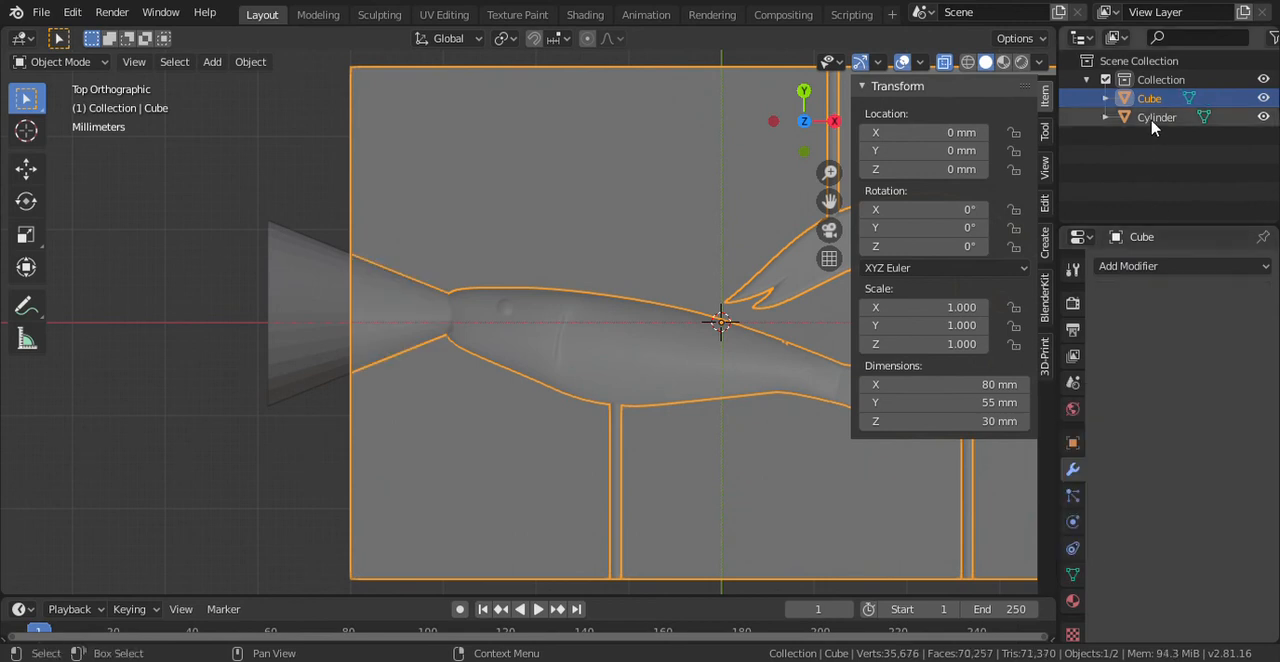
pyautogui.rightClick(1152, 119)
pyautogui.click(1110, 120)
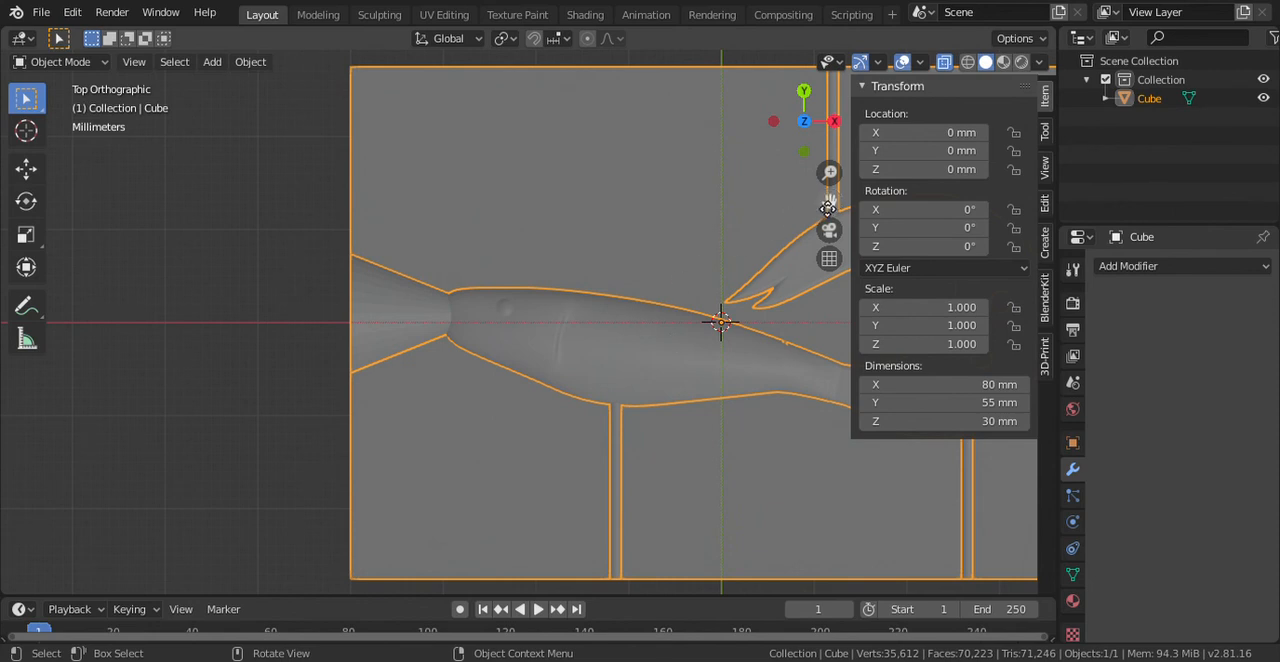
# - Check the finished mold cavity from the top and back, and save the project with Save As
pyautogui.moveTo(829, 201); pyautogui.dragTo(550, 198)
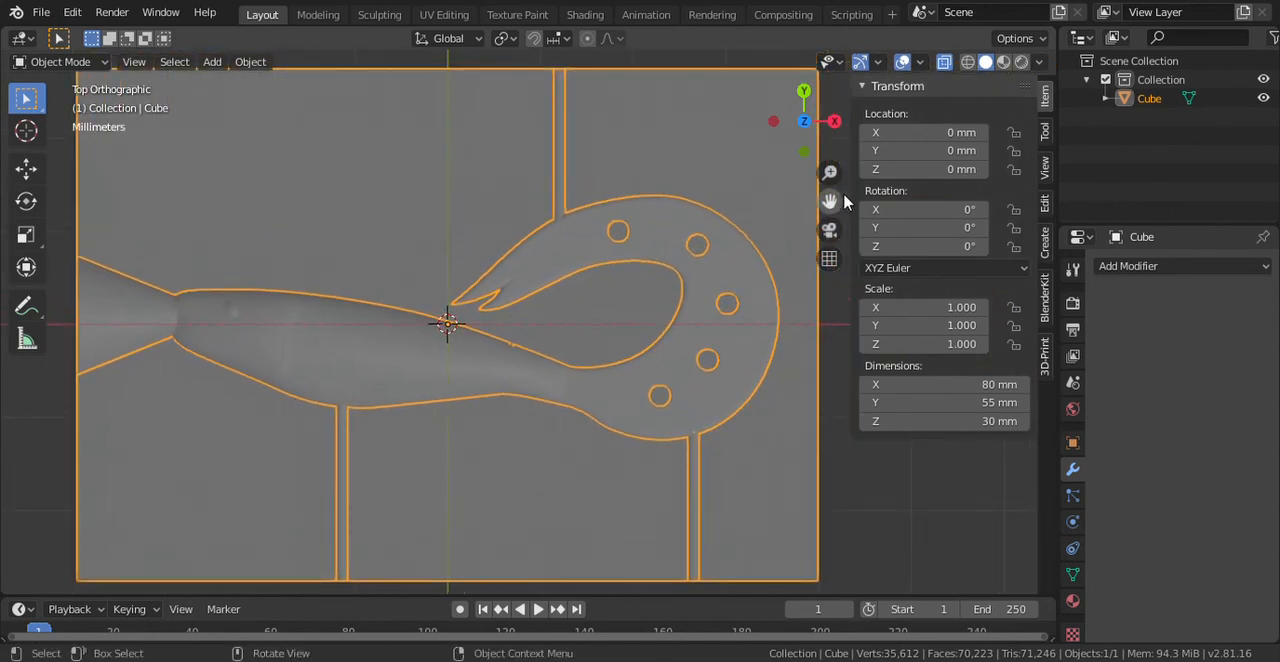
pyautogui.scroll(-2, 829, 201)
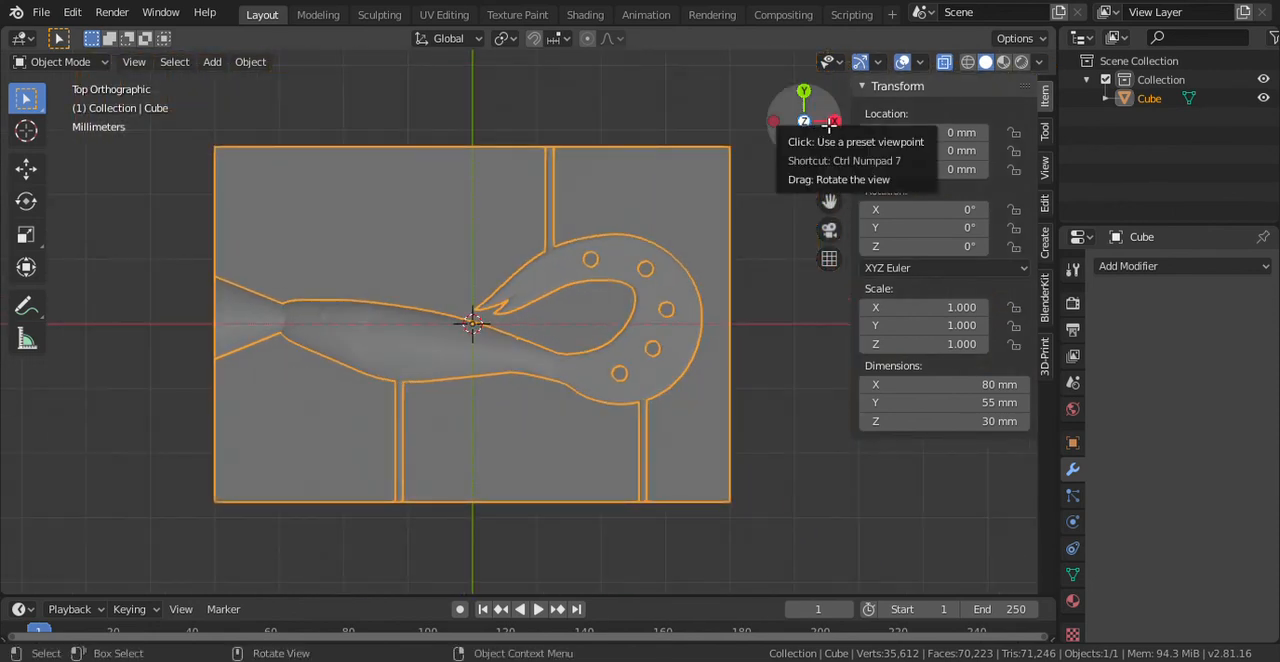
pyautogui.click(805, 95)
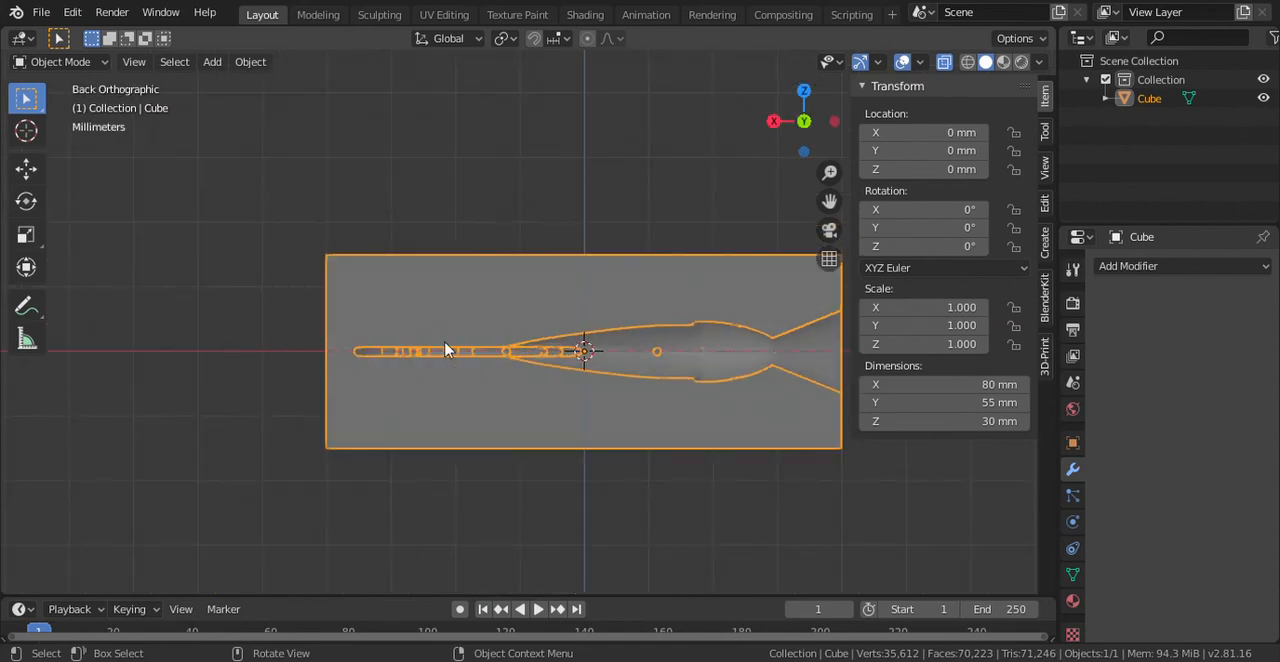
pyautogui.moveTo(829, 203); pyautogui.dragTo(780, 300)
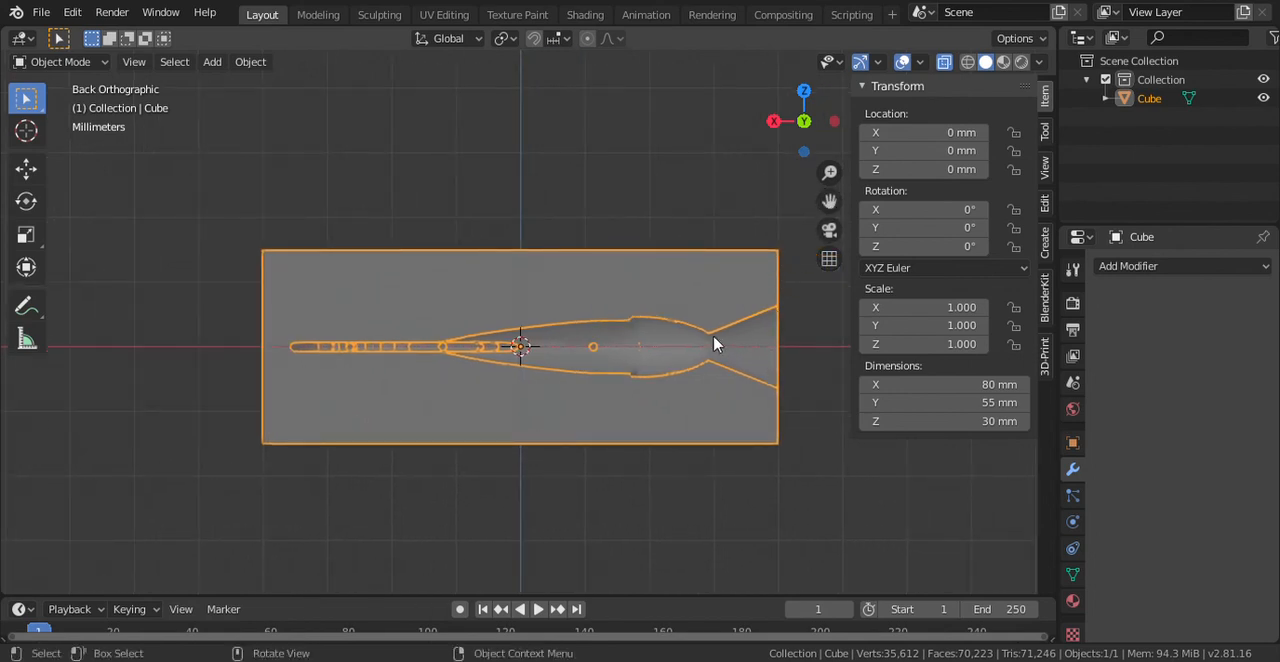
pyautogui.click(42, 14)
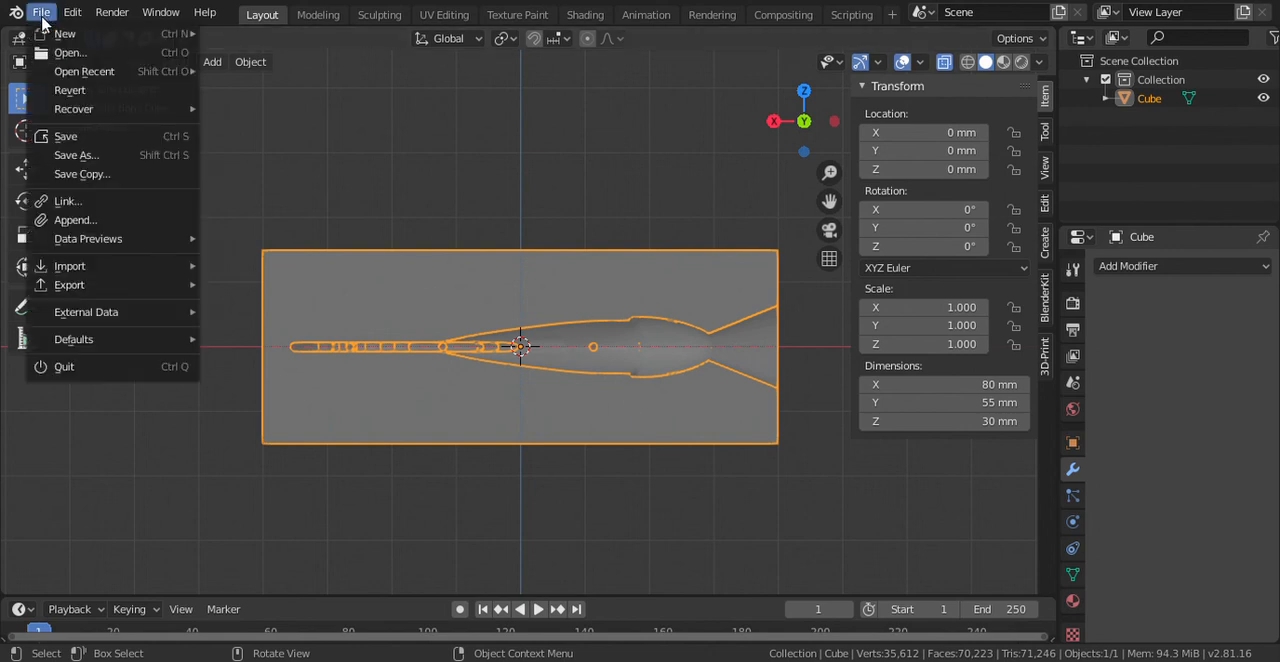
pyautogui.click(52, 158)
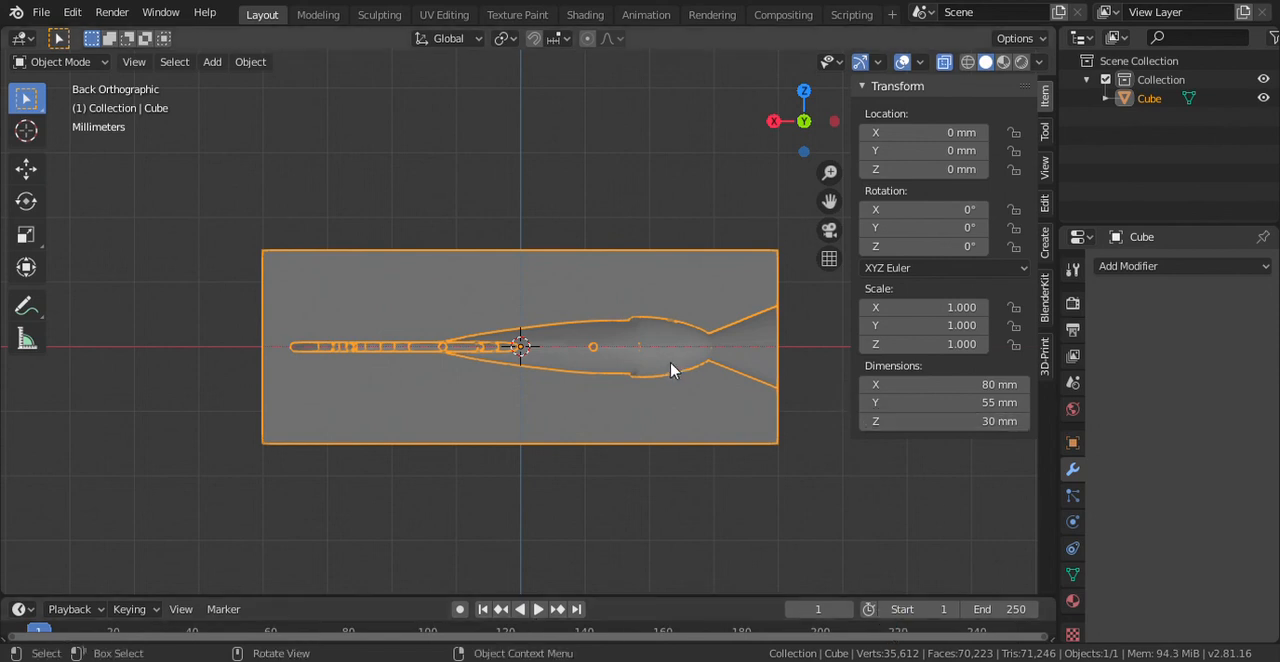
# - Export the Cube mold block as an STL file to the // path with the 3D-Print tools
pyautogui.click(1048, 366)
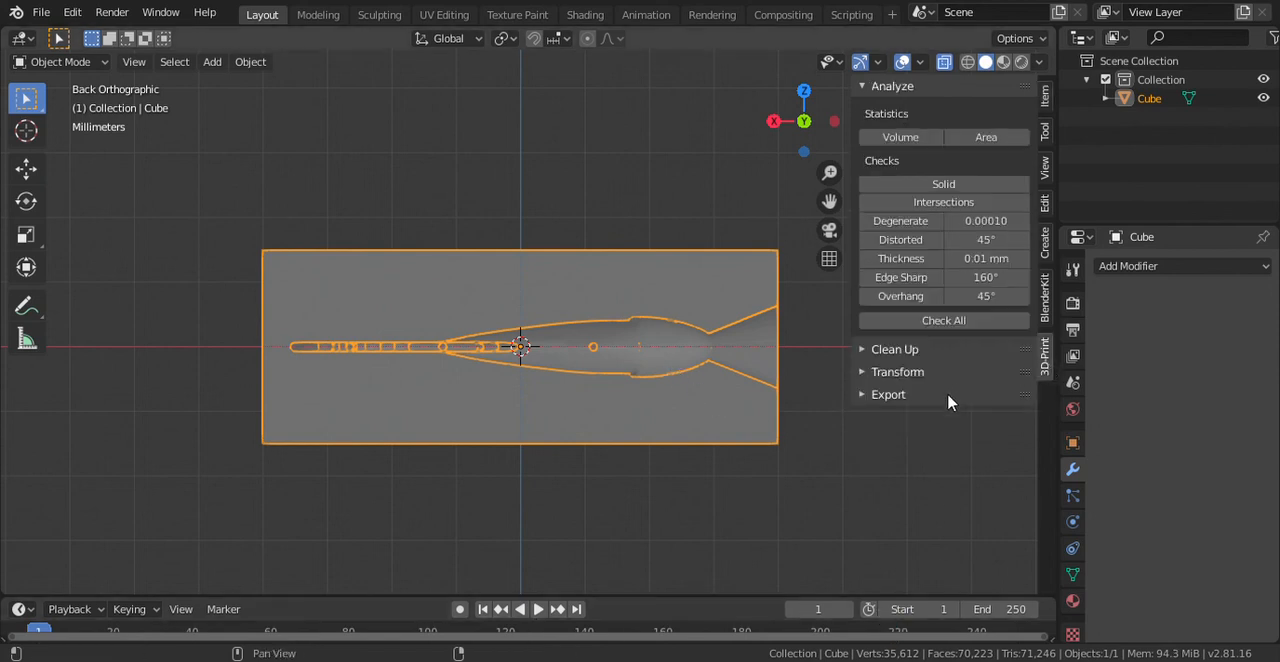
pyautogui.click(893, 398)
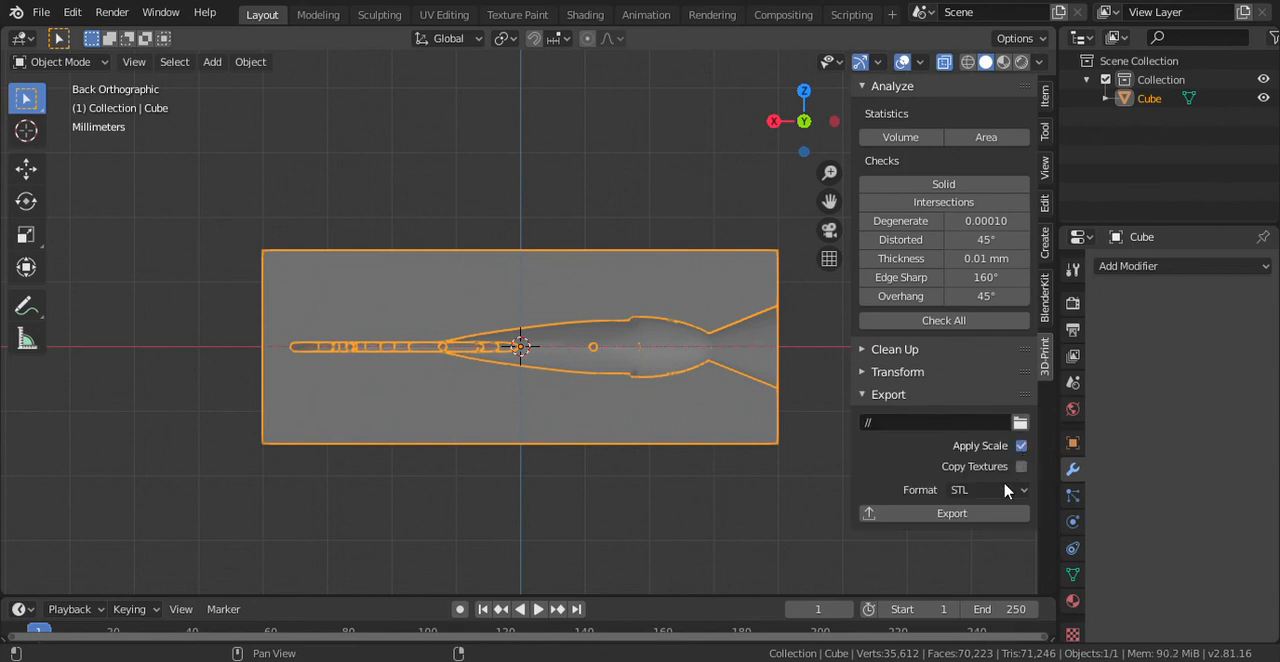
pyautogui.click(952, 514)
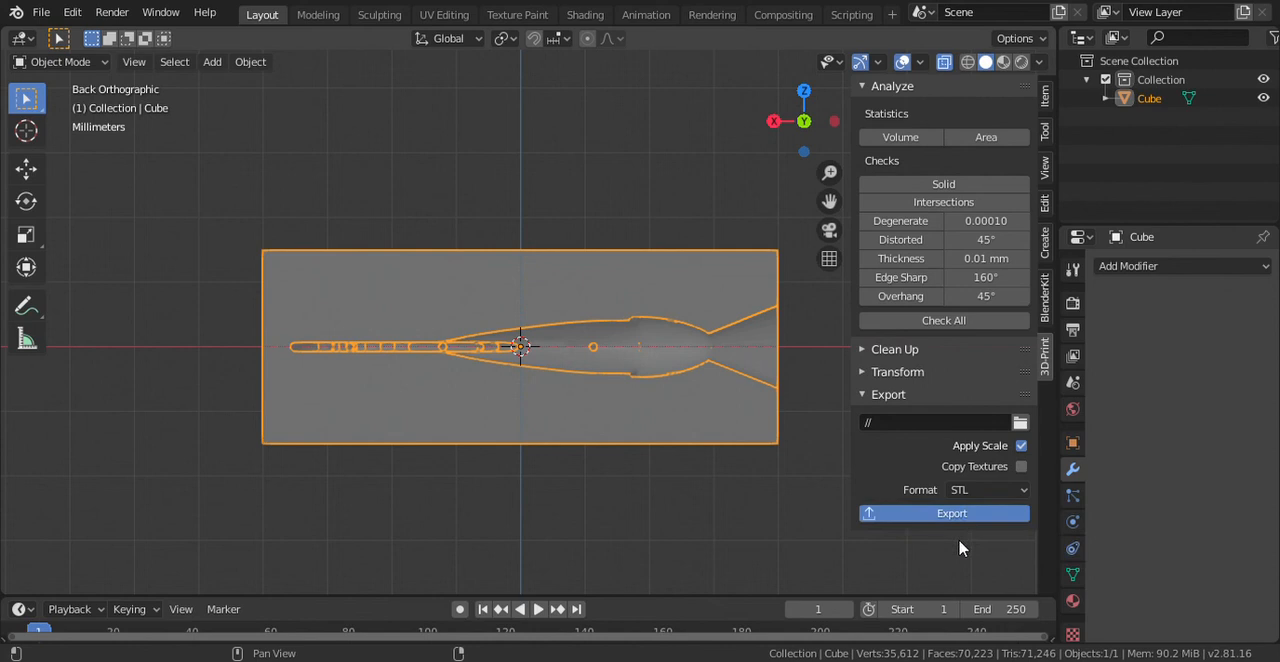